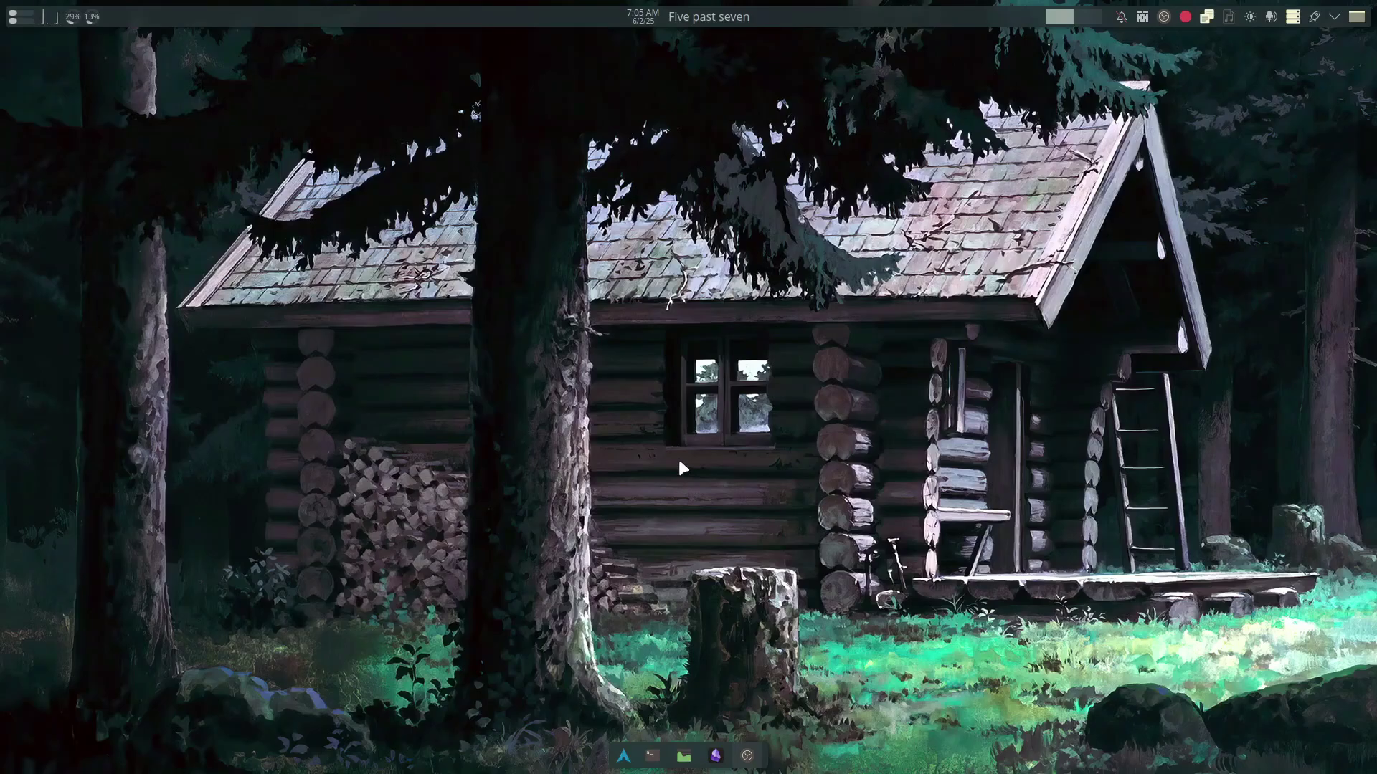
Open a Konsole terminal showing fastfetch, restore it, then close it and a second one.
{"action": "key", "text": "ctrl+alt+t"}
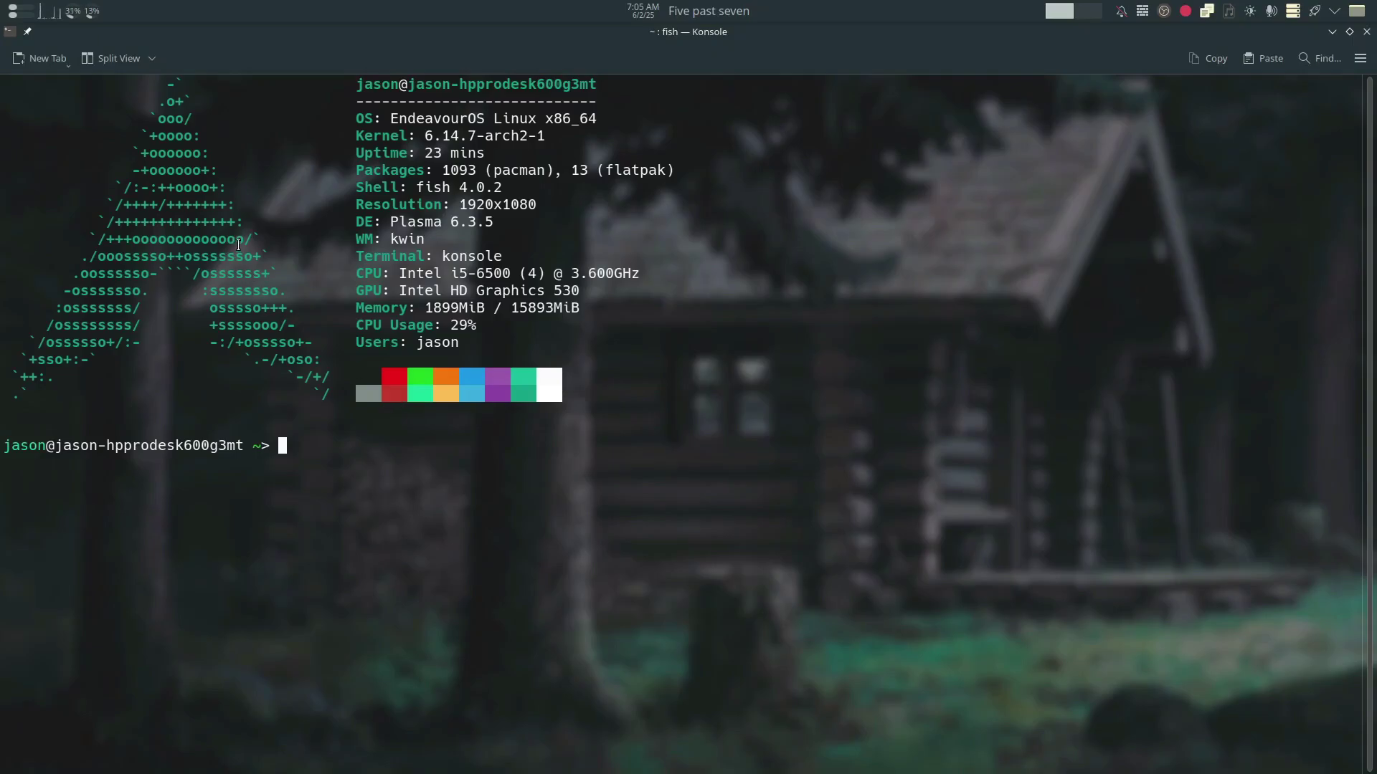
{"action": "left_click", "coordinate": [1349, 32]}
{"action": "left_click", "coordinate": [619, 32]}
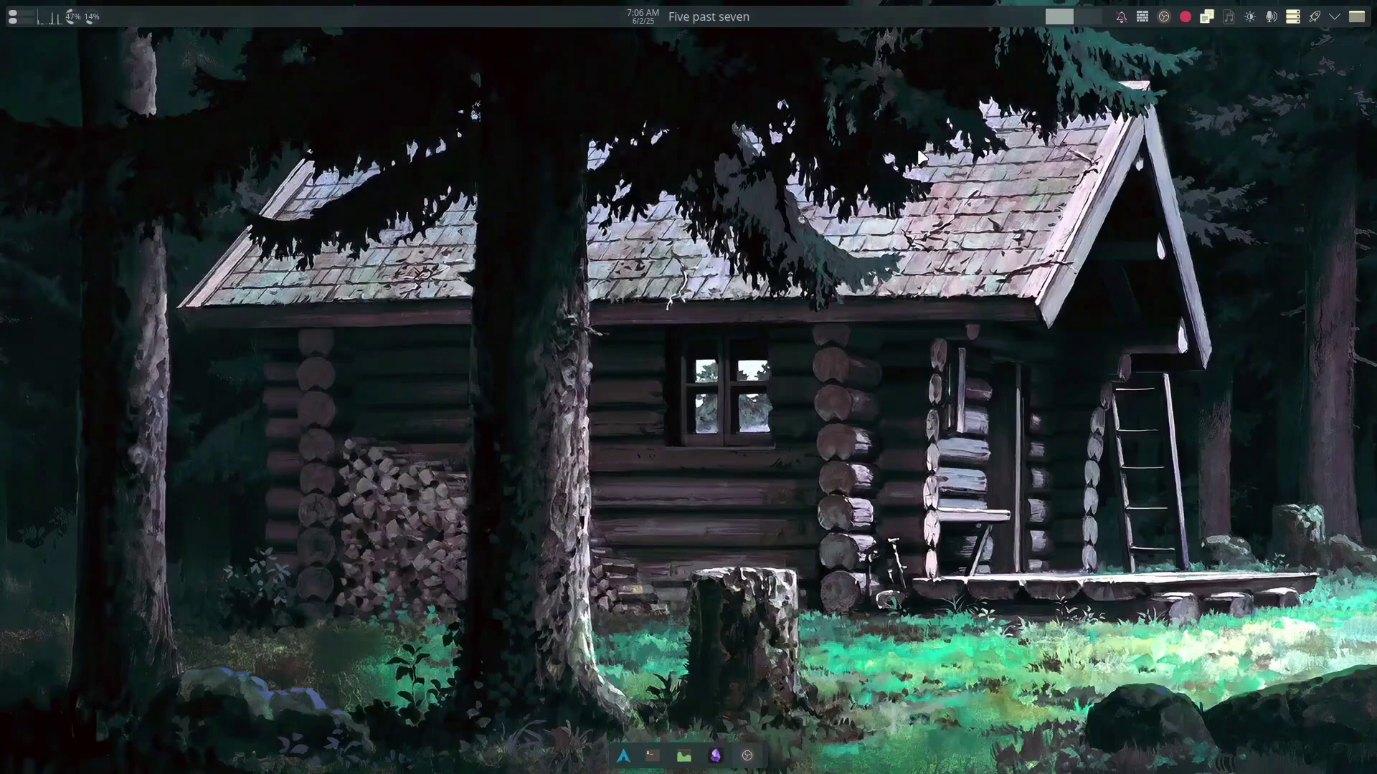
{"action": "key", "text": "ctrl+alt+t"}
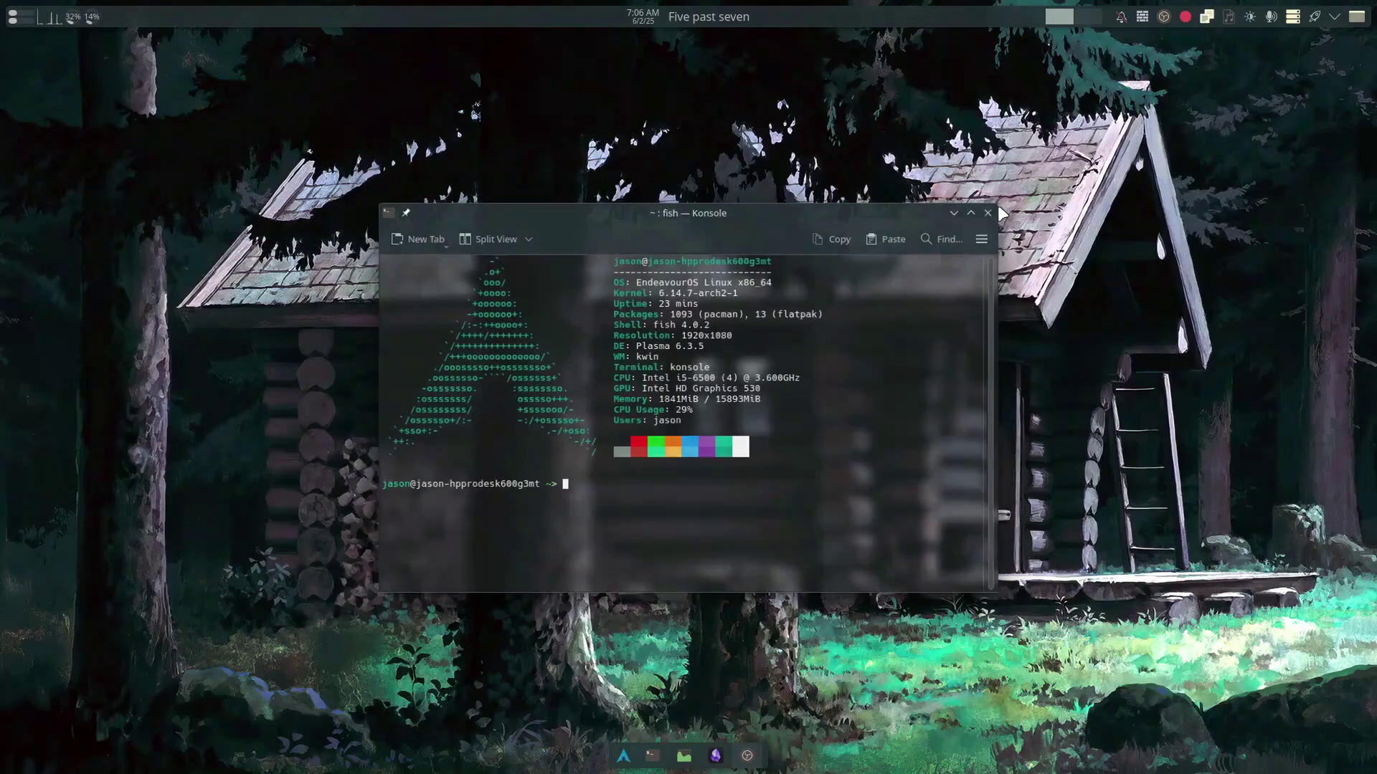
{"action": "key", "text": "ctrl+d"}
Launch Alacritty and position a new Konsole window beside it, selecting fastfetch lines in Alacritty.
{"action": "key", "text": "super+Return"}
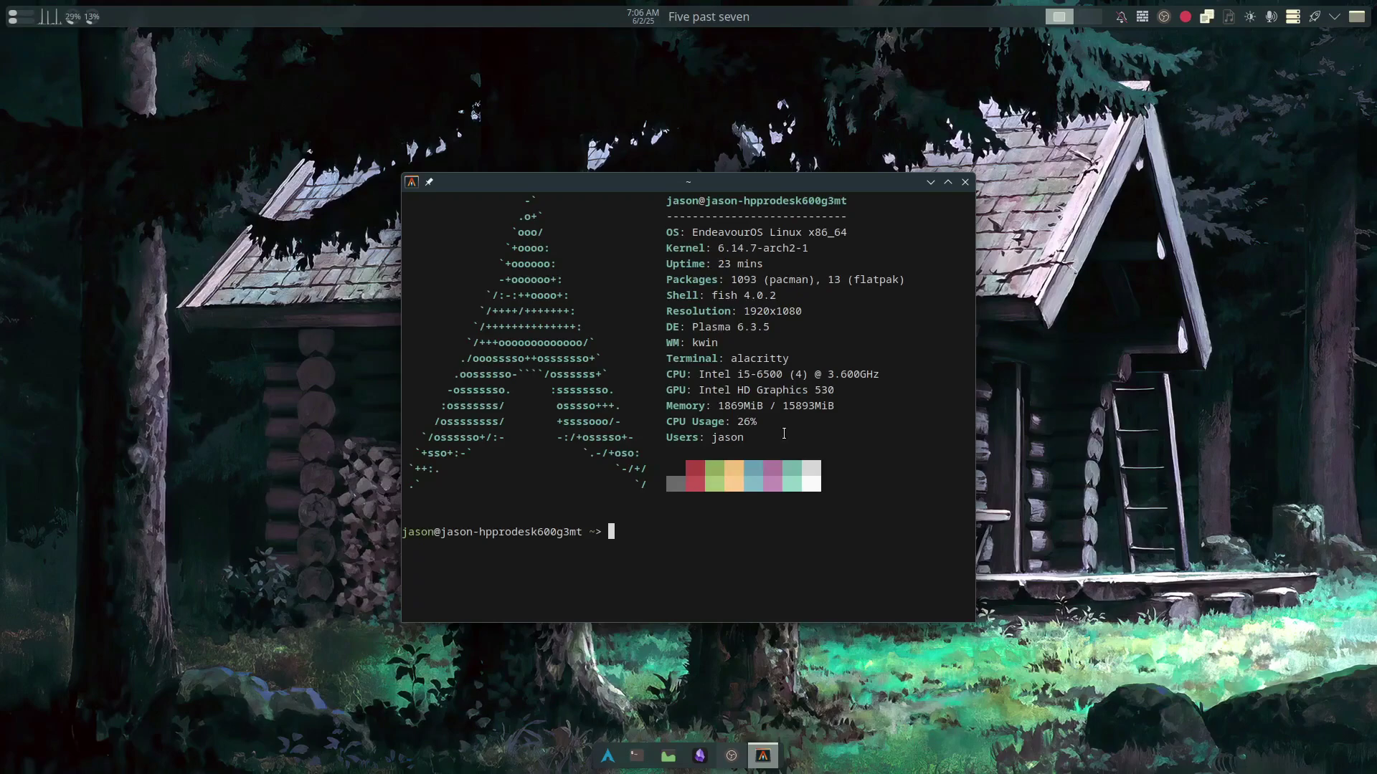
{"action": "key", "text": "ctrl+alt+t"}
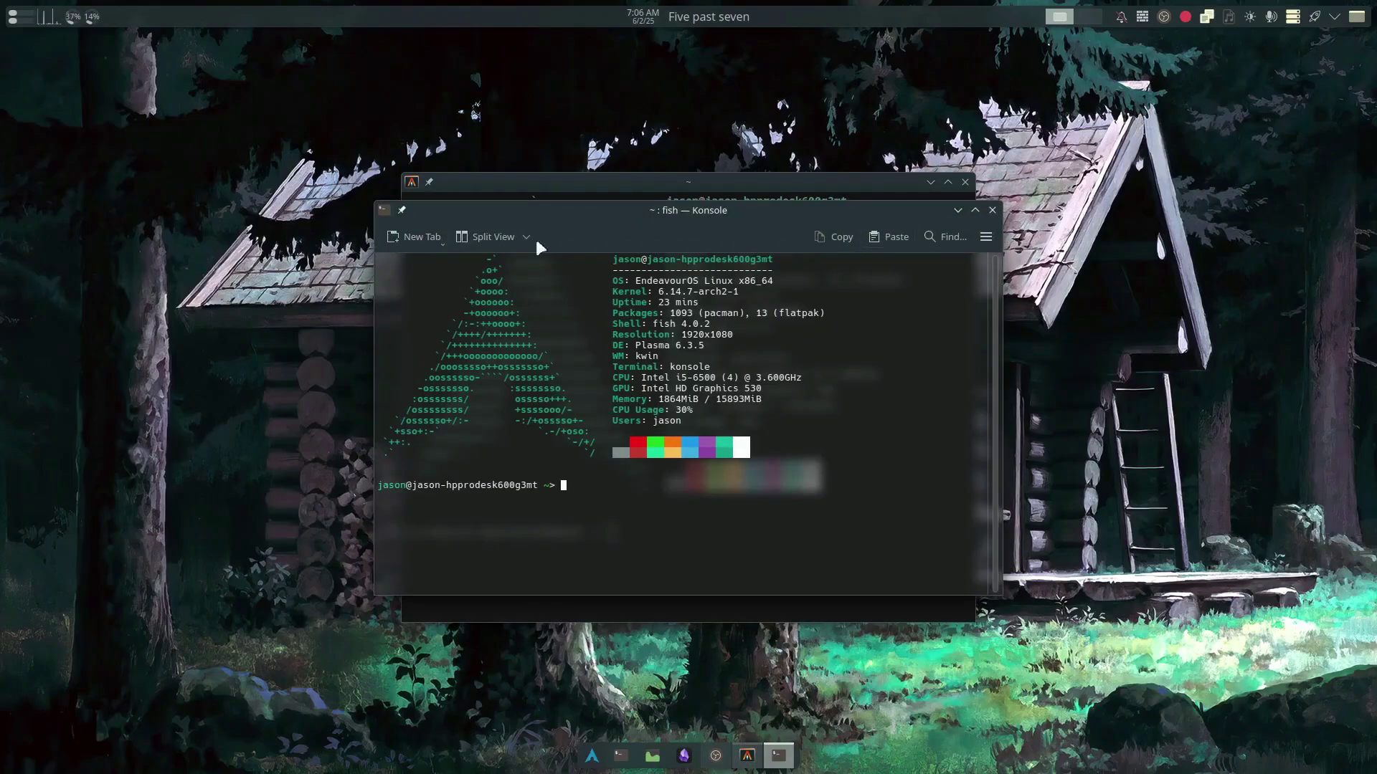
{"action": "left_click_drag", "start_coordinate": [663, 218], "coordinate": [984, 238]}
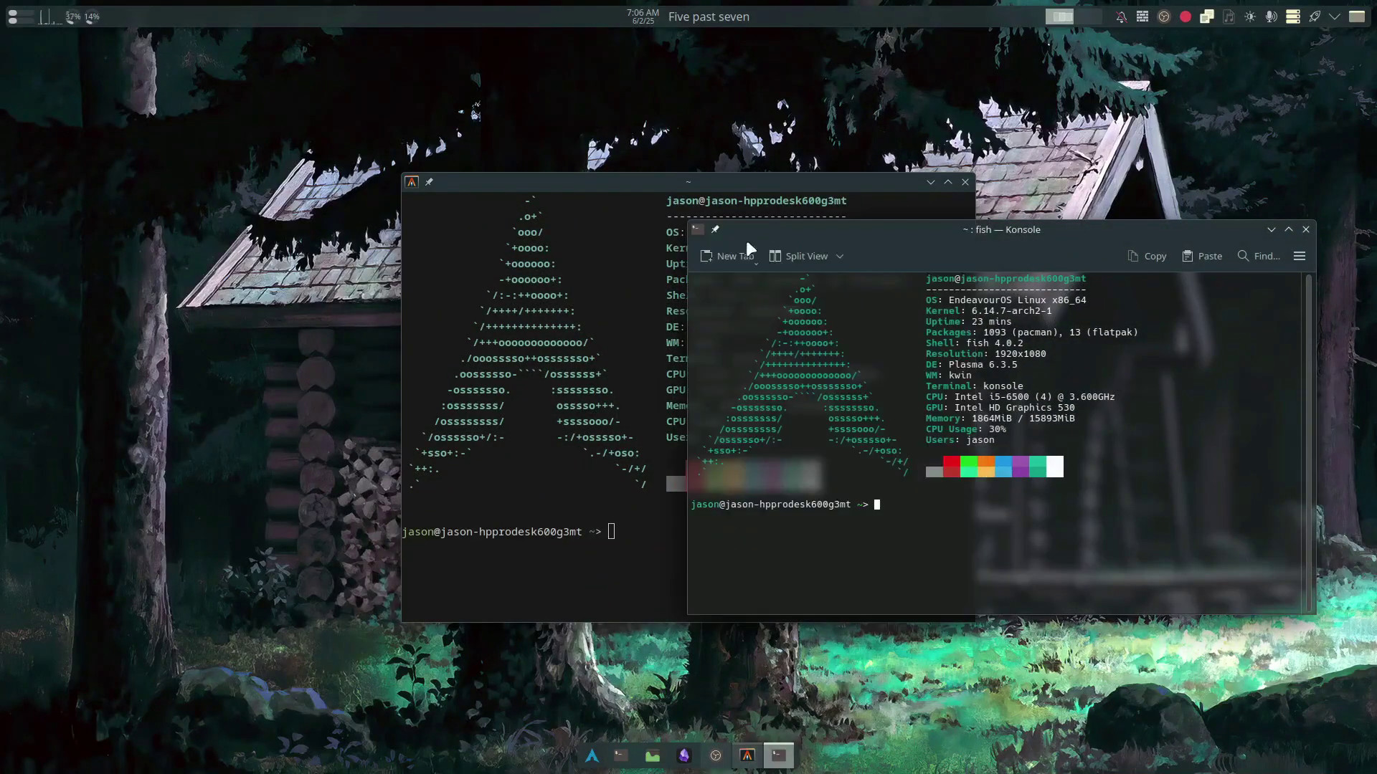
{"action": "left_click_drag", "start_coordinate": [987, 226], "coordinate": [964, 226]}
{"action": "left_click", "coordinate": [487, 346]}
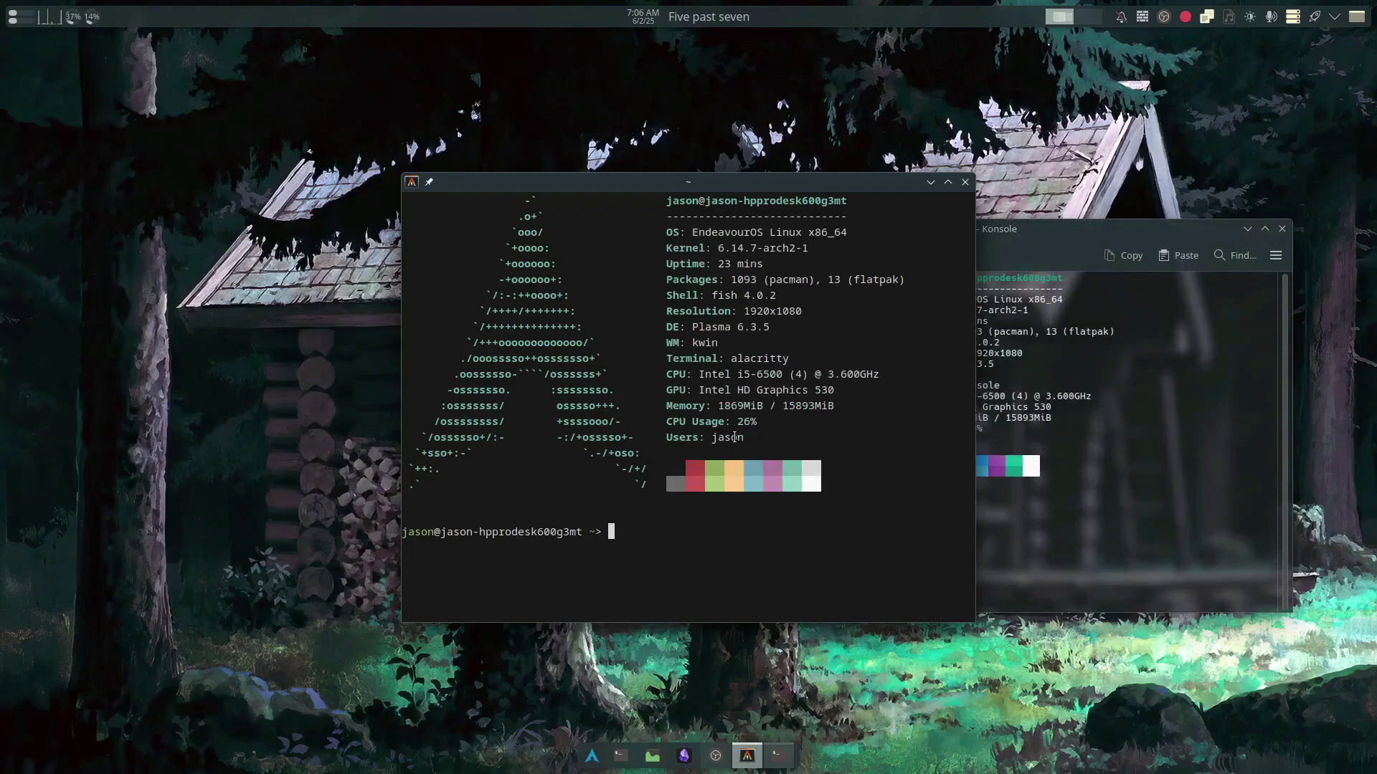
{"action": "left_click_drag", "start_coordinate": [735, 437], "coordinate": [685, 379]}
{"action": "left_click", "coordinate": [1123, 452]}
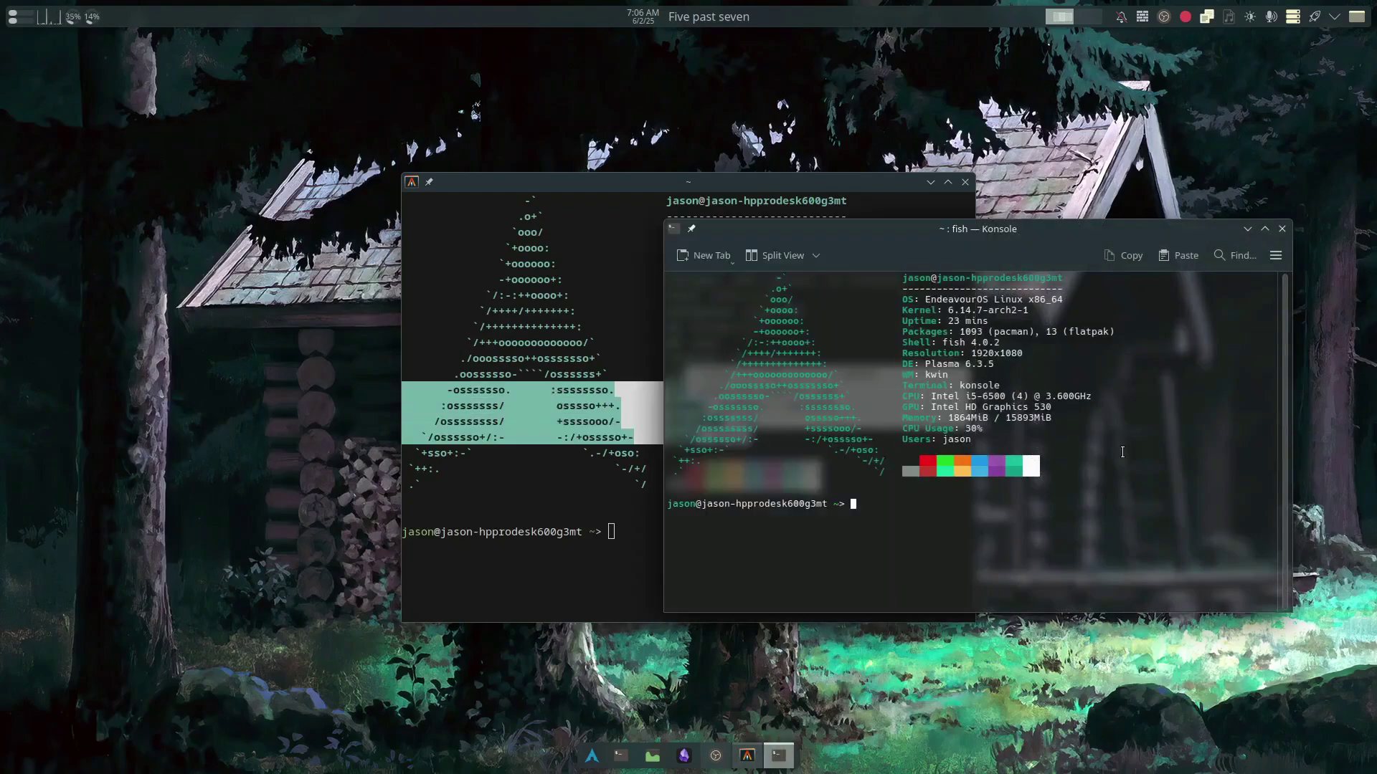
Inspect the lol profile's Breeze colour scheme in Konsole's settings, then close Alacritty.
{"action": "left_click", "coordinate": [1275, 256]}
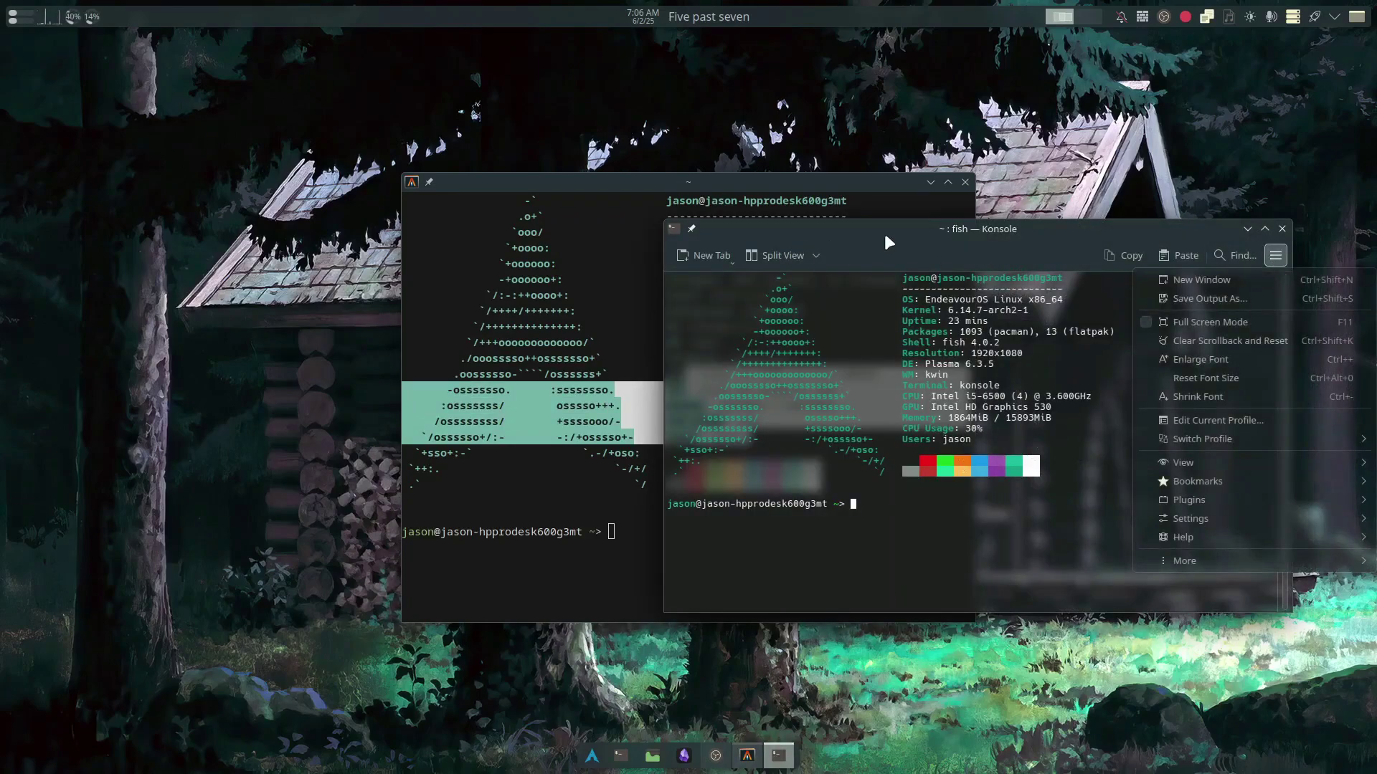
{"action": "mouse_move", "coordinate": [1183, 519]}
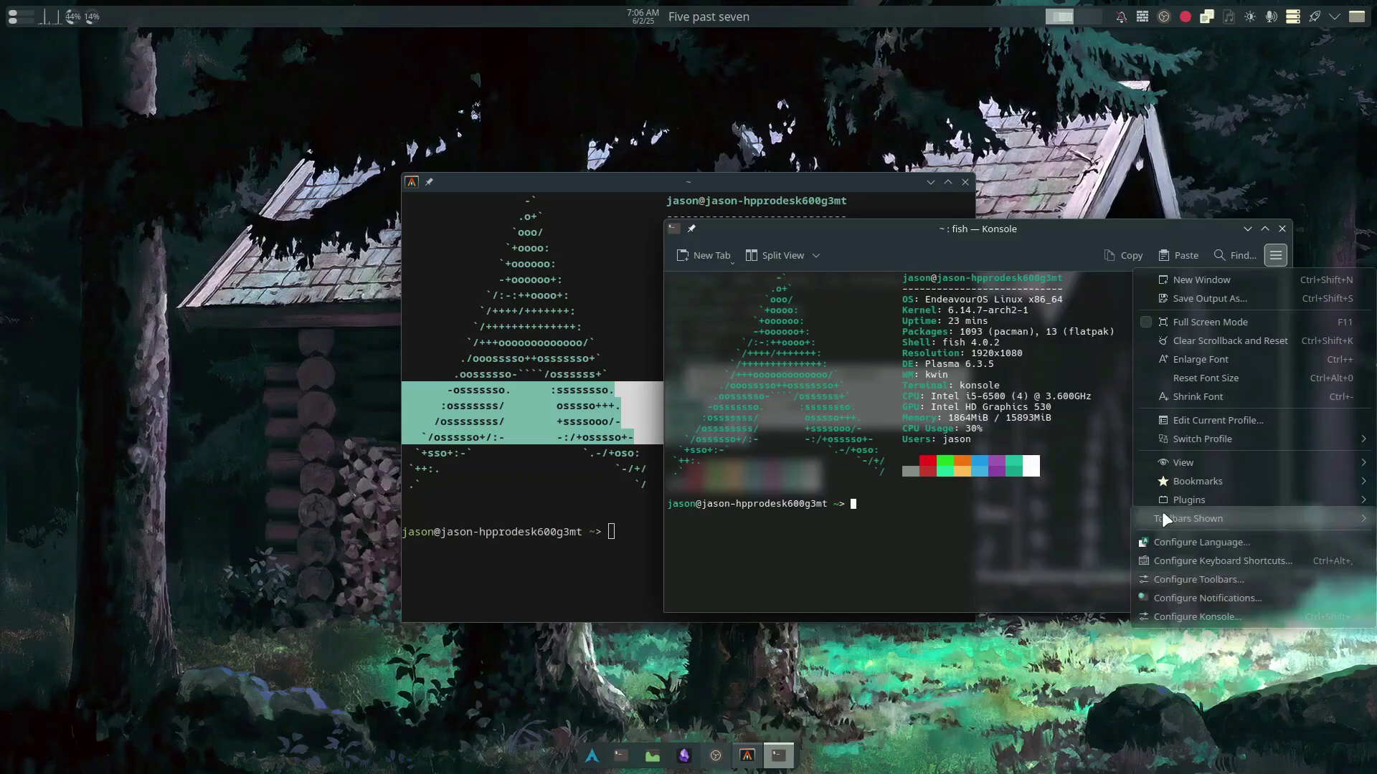
{"action": "left_click", "coordinate": [1190, 617]}
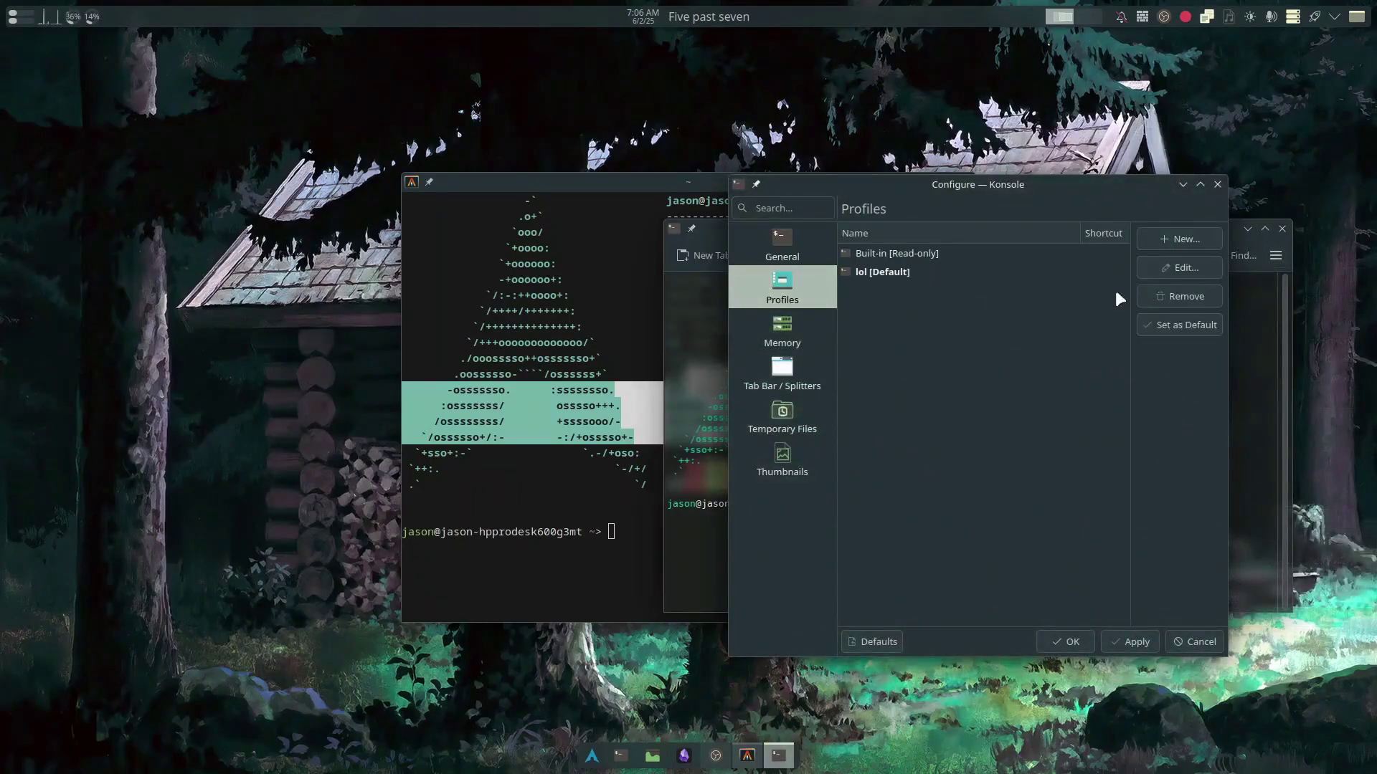
{"action": "left_click", "coordinate": [947, 272]}
{"action": "left_click", "coordinate": [1208, 272]}
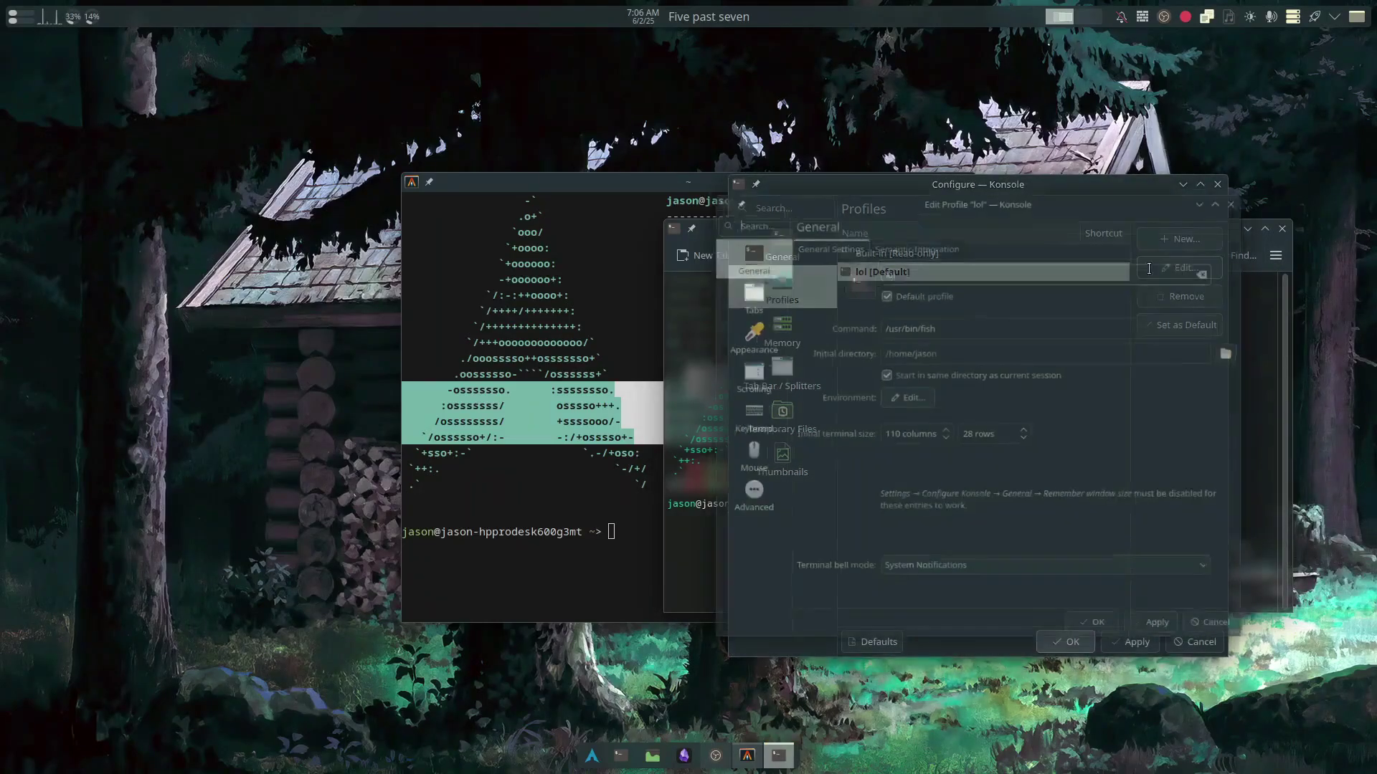
{"action": "left_click", "coordinate": [733, 287]}
{"action": "left_click", "coordinate": [733, 330]}
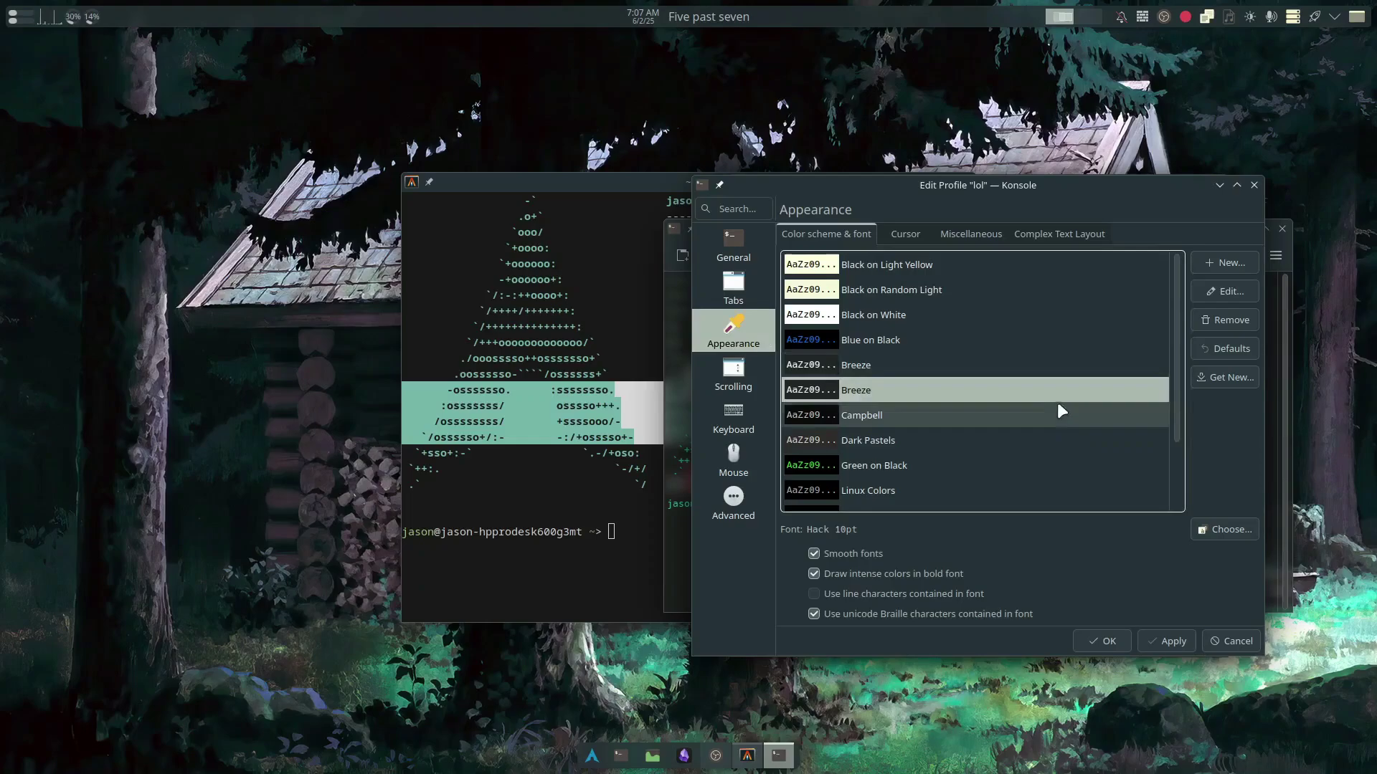
{"action": "left_click", "coordinate": [1225, 291]}
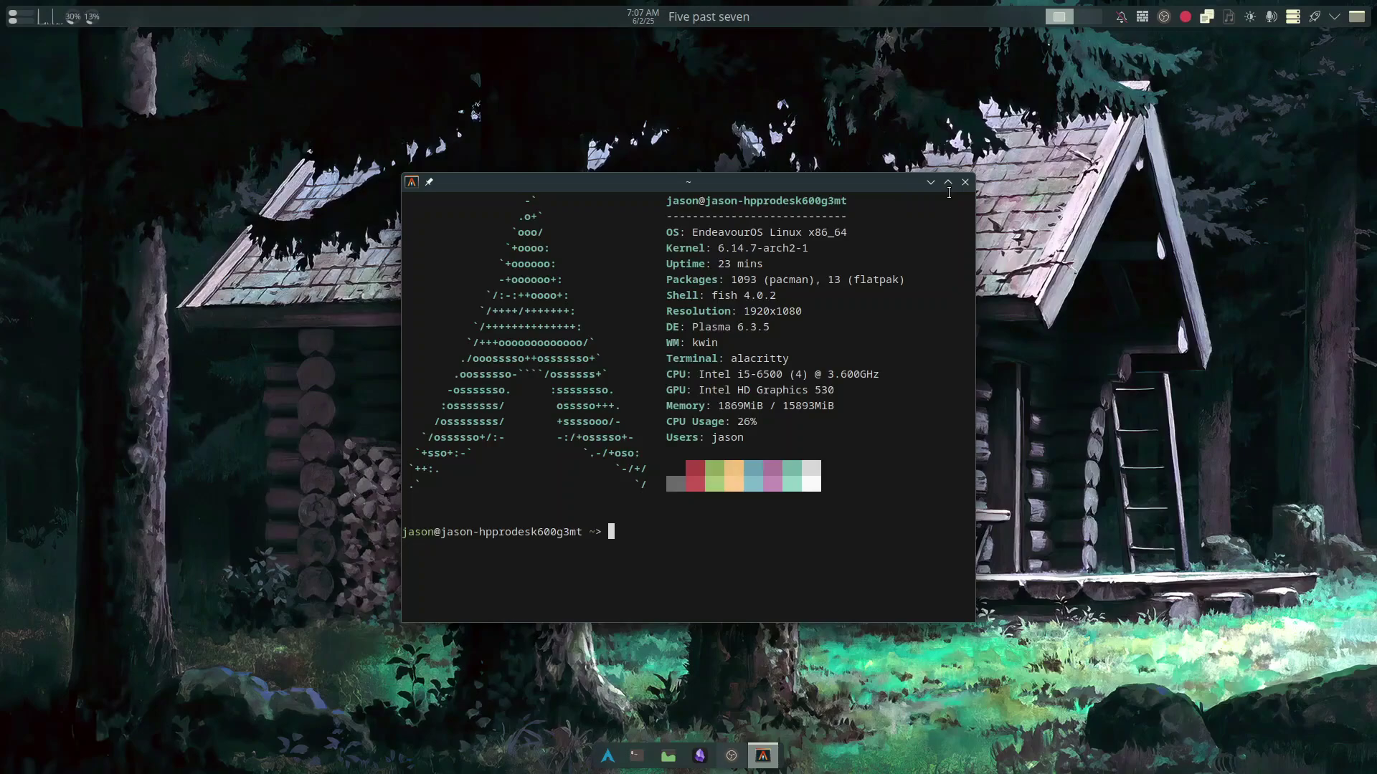
{"action": "left_click", "coordinate": [966, 182]}
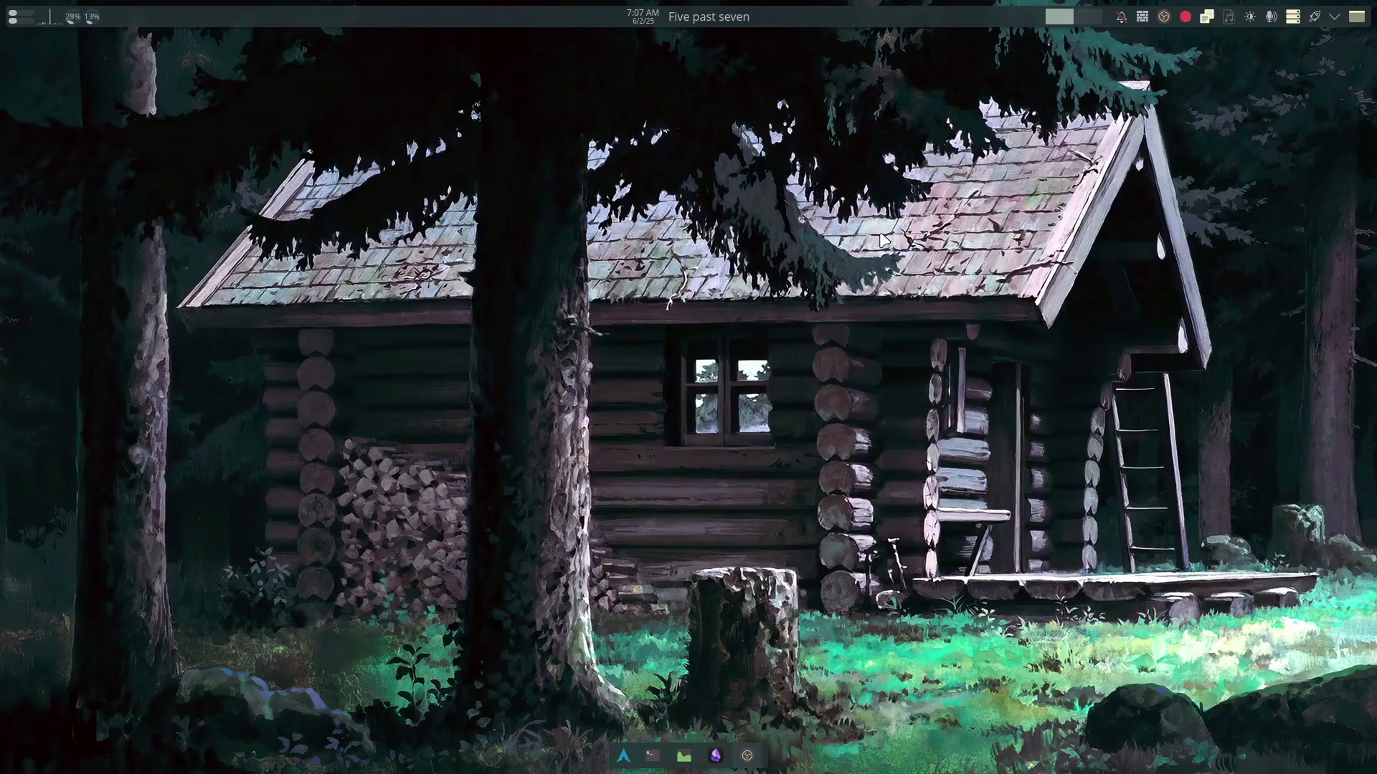
Launch System Settings by searching 'settings' in the application launcher.
{"action": "key", "text": "super"}
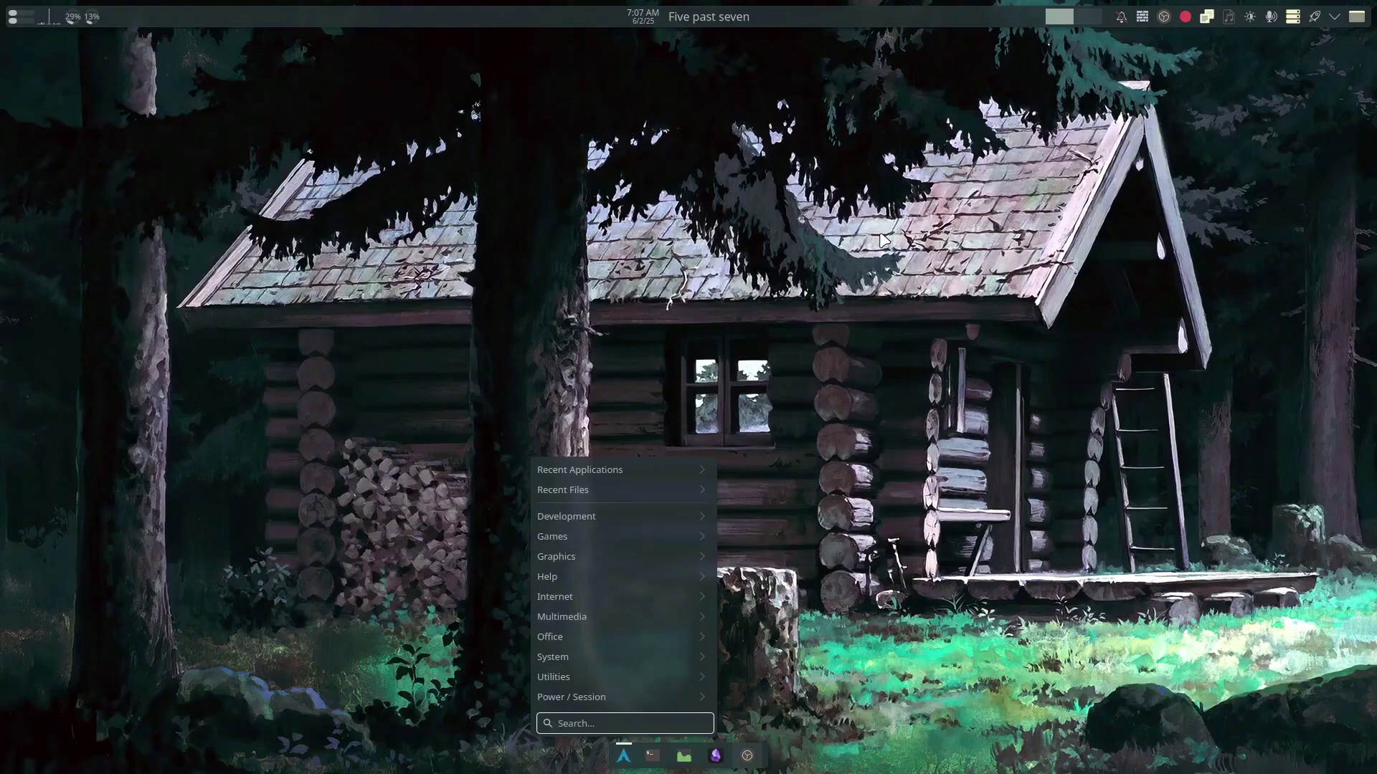
{"action": "type", "text": "settings"}
{"action": "key", "text": "Return"}
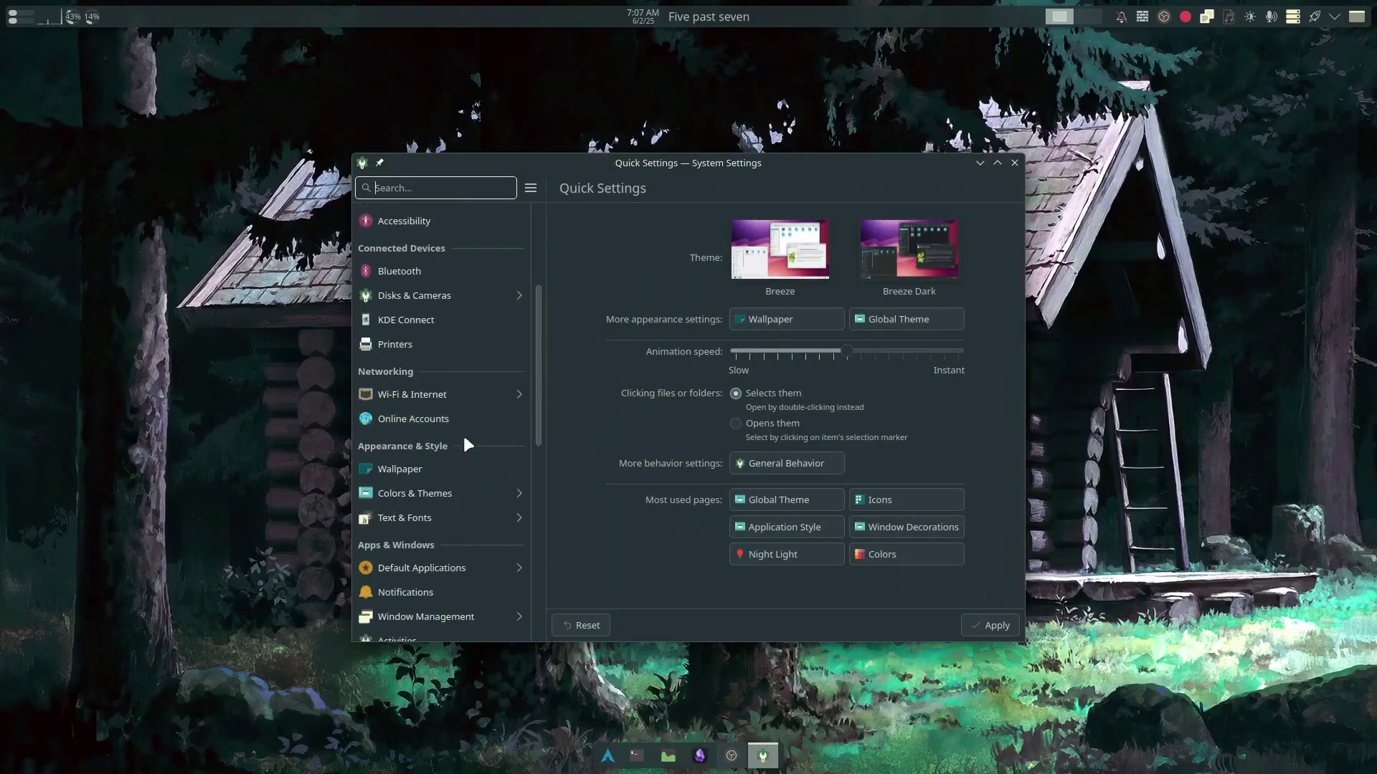
{"action": "scroll", "coordinate": [464, 438], "scroll_direction": "down", "scroll_amount": 4}
{"action": "scroll", "coordinate": [454, 498], "scroll_direction": "up", "scroll_amount": 3}
Choose a custom accent colour on the Colors page, showing hex #e6f1e3.
{"action": "left_click", "coordinate": [451, 449]}
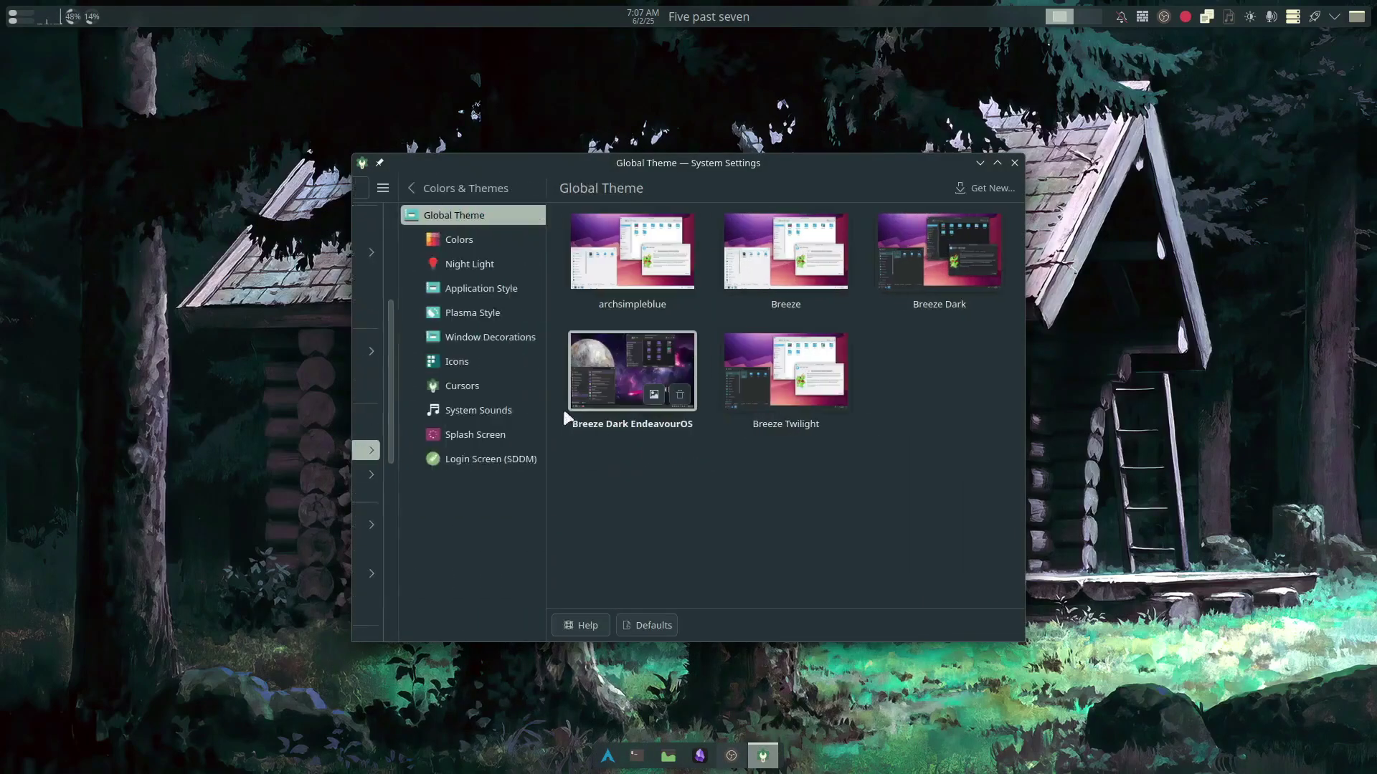
{"action": "left_click", "coordinate": [440, 240]}
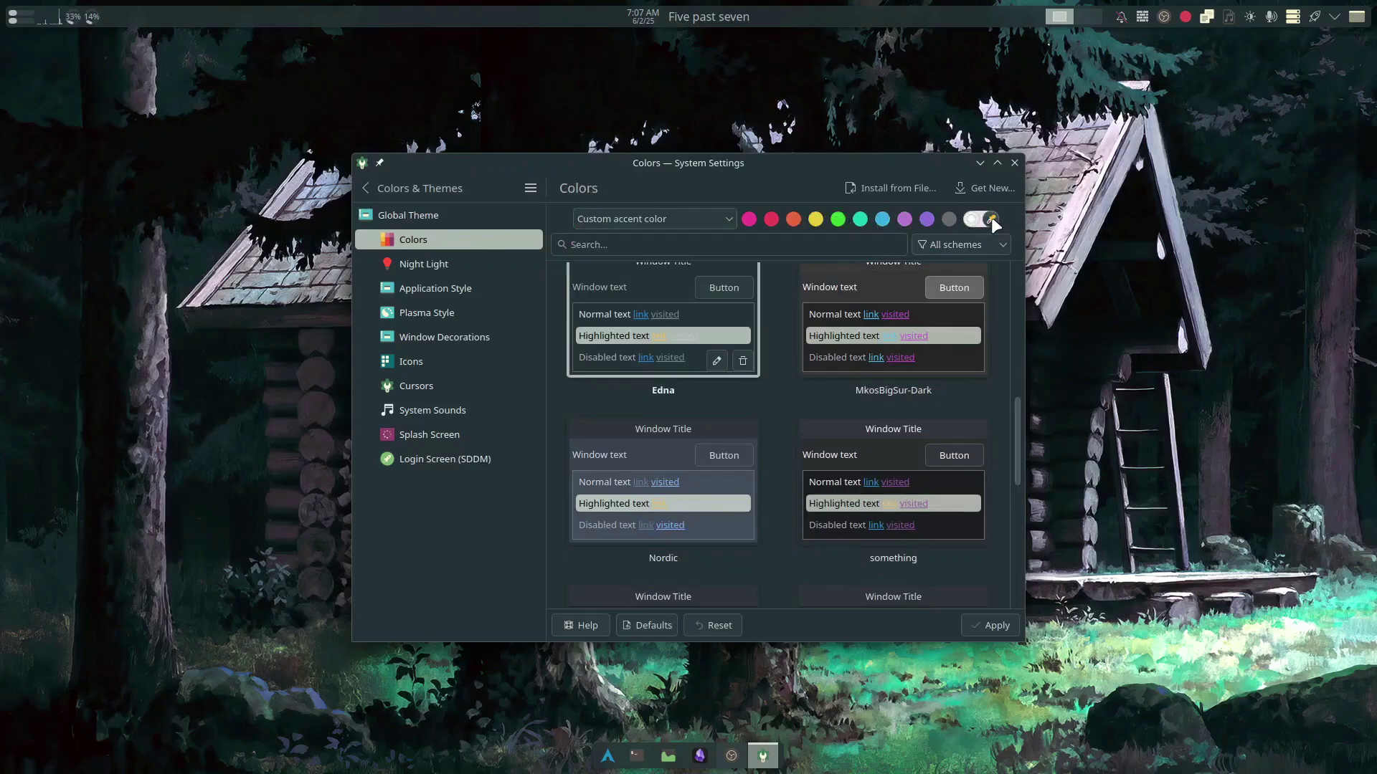
{"action": "left_click", "coordinate": [993, 221]}
{"action": "left_click", "coordinate": [638, 541]}
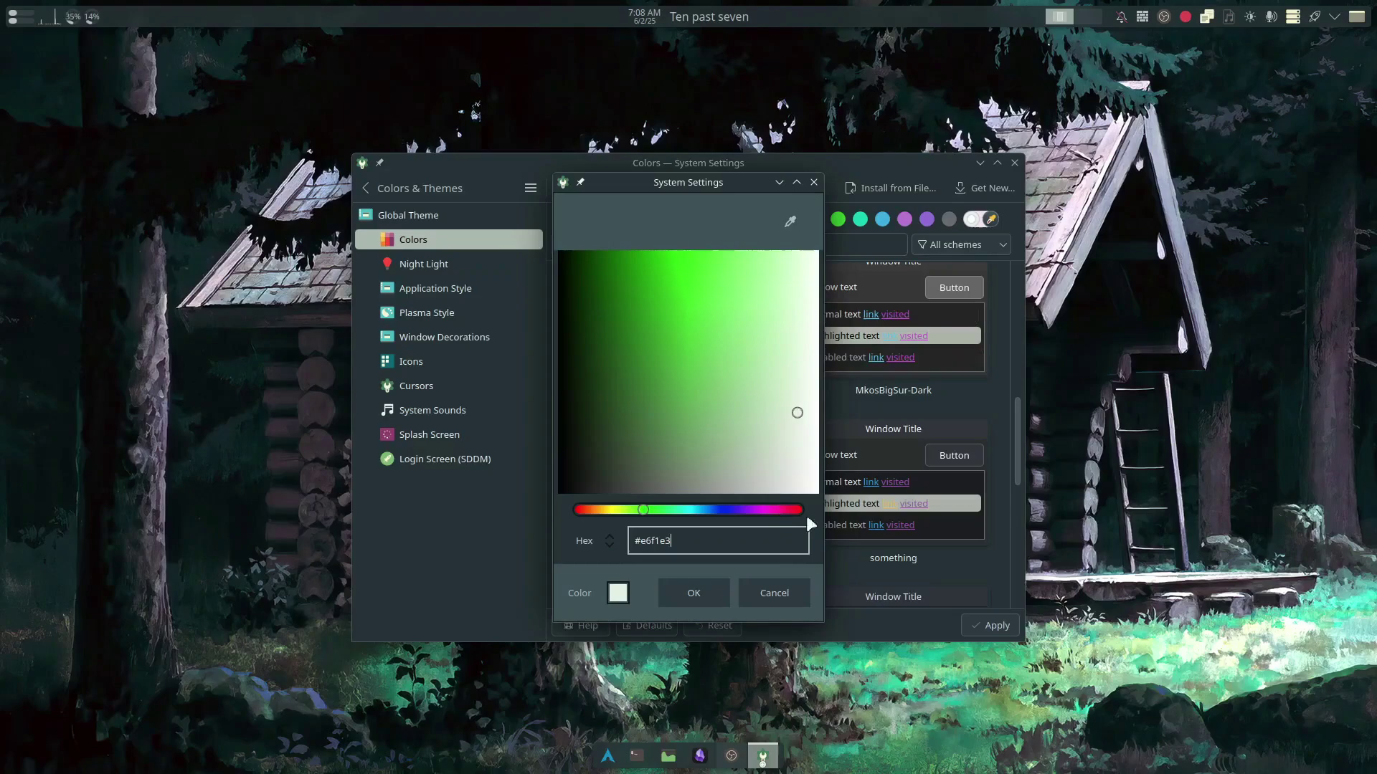
Review the Breeze application style's transparency and menu transparency options.
{"action": "left_click", "coordinate": [416, 289]}
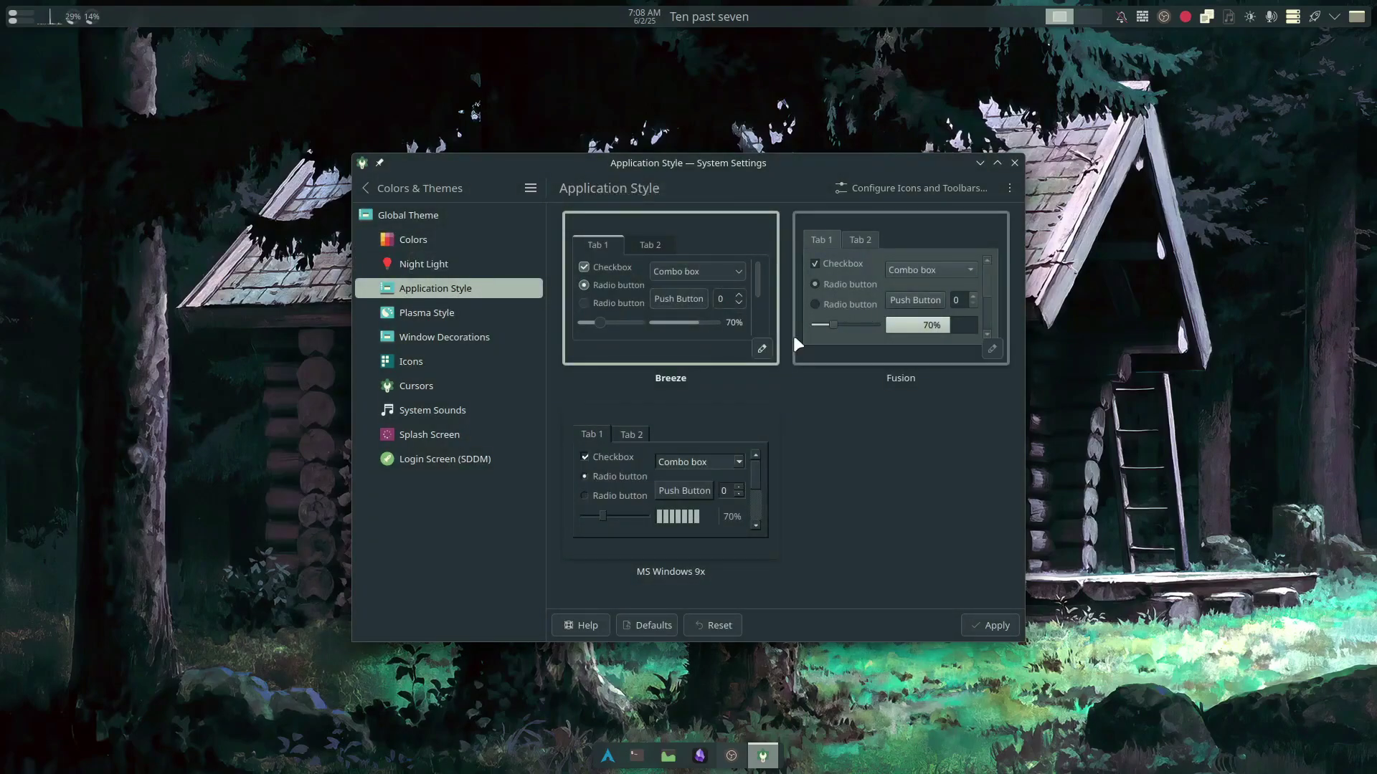
{"action": "left_click", "coordinate": [762, 348]}
{"action": "left_click", "coordinate": [693, 295]}
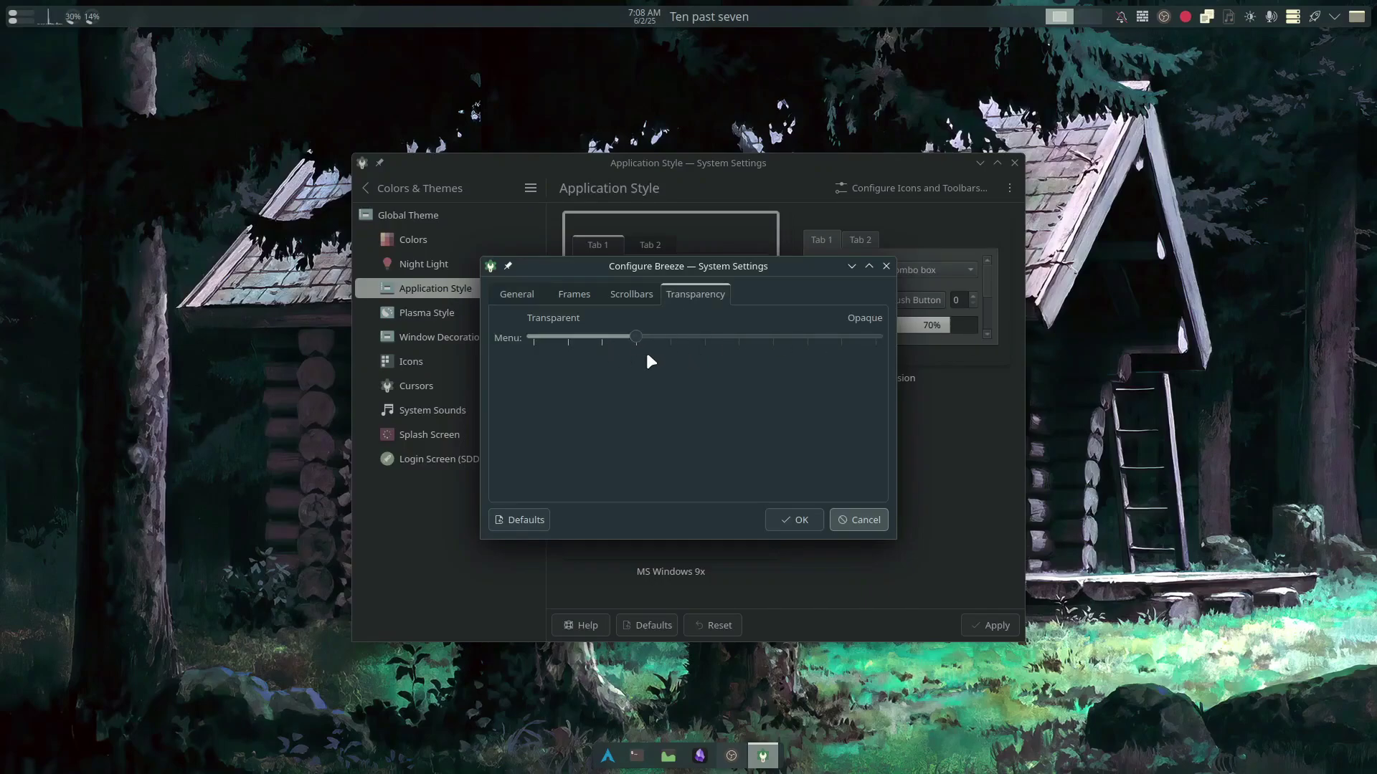
{"action": "right_click", "coordinate": [1091, 277]}
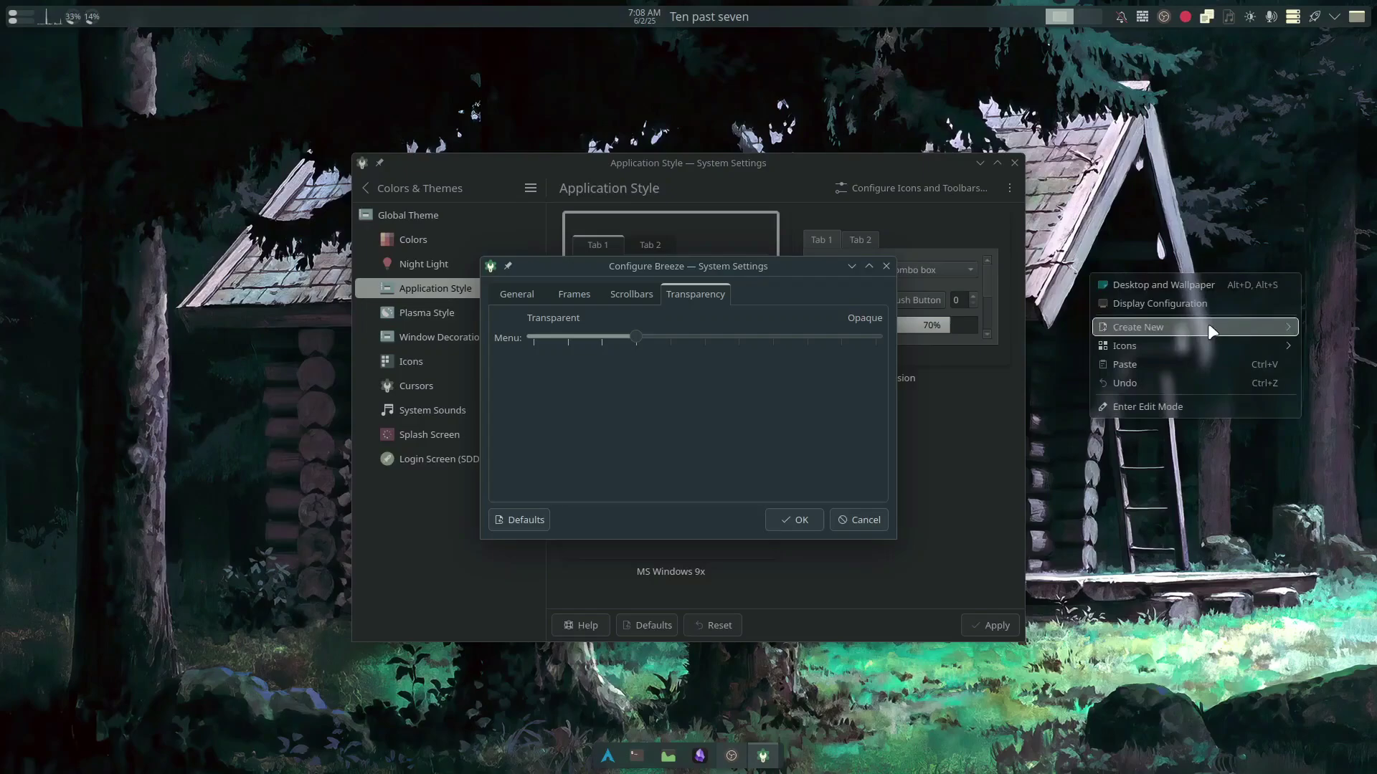
{"action": "left_click", "coordinate": [887, 266]}
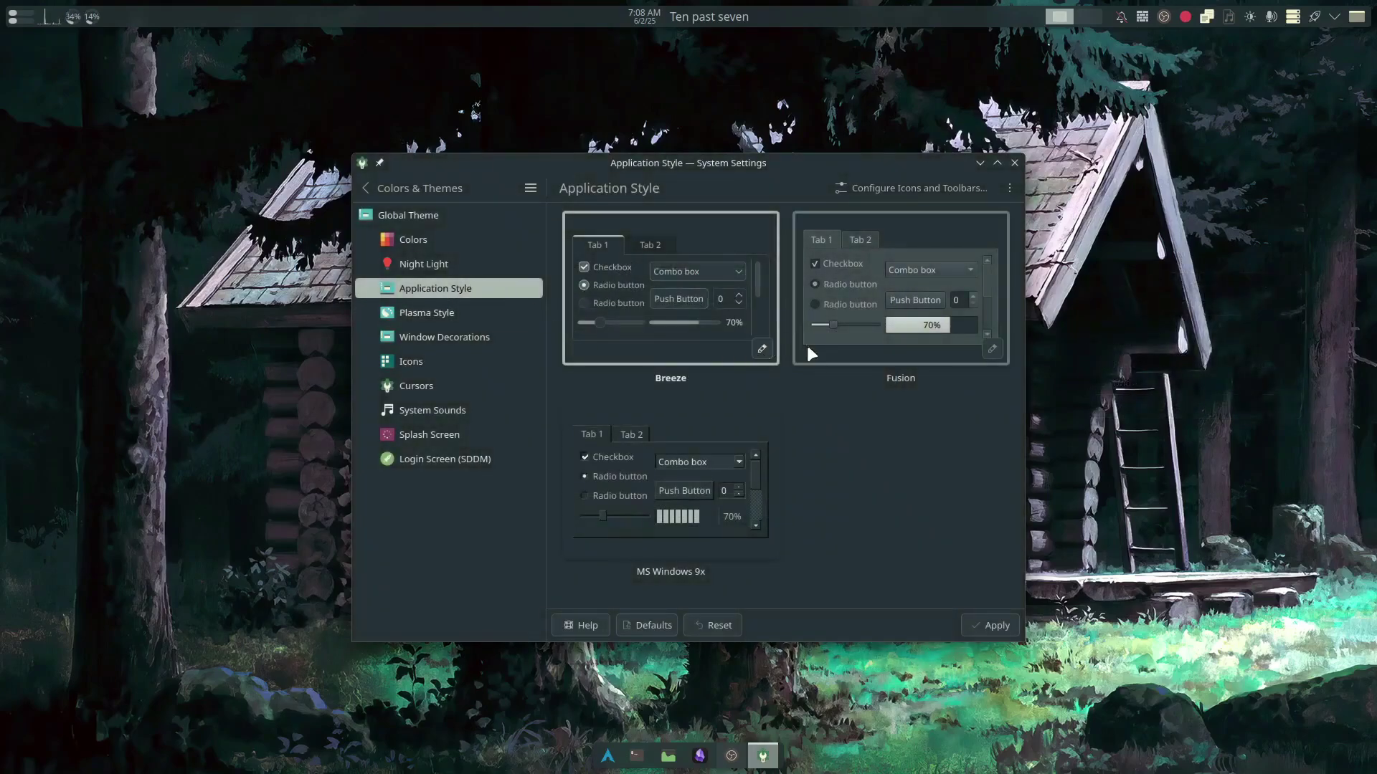
{"action": "left_click", "coordinate": [761, 349]}
{"action": "left_click", "coordinate": [714, 292]}
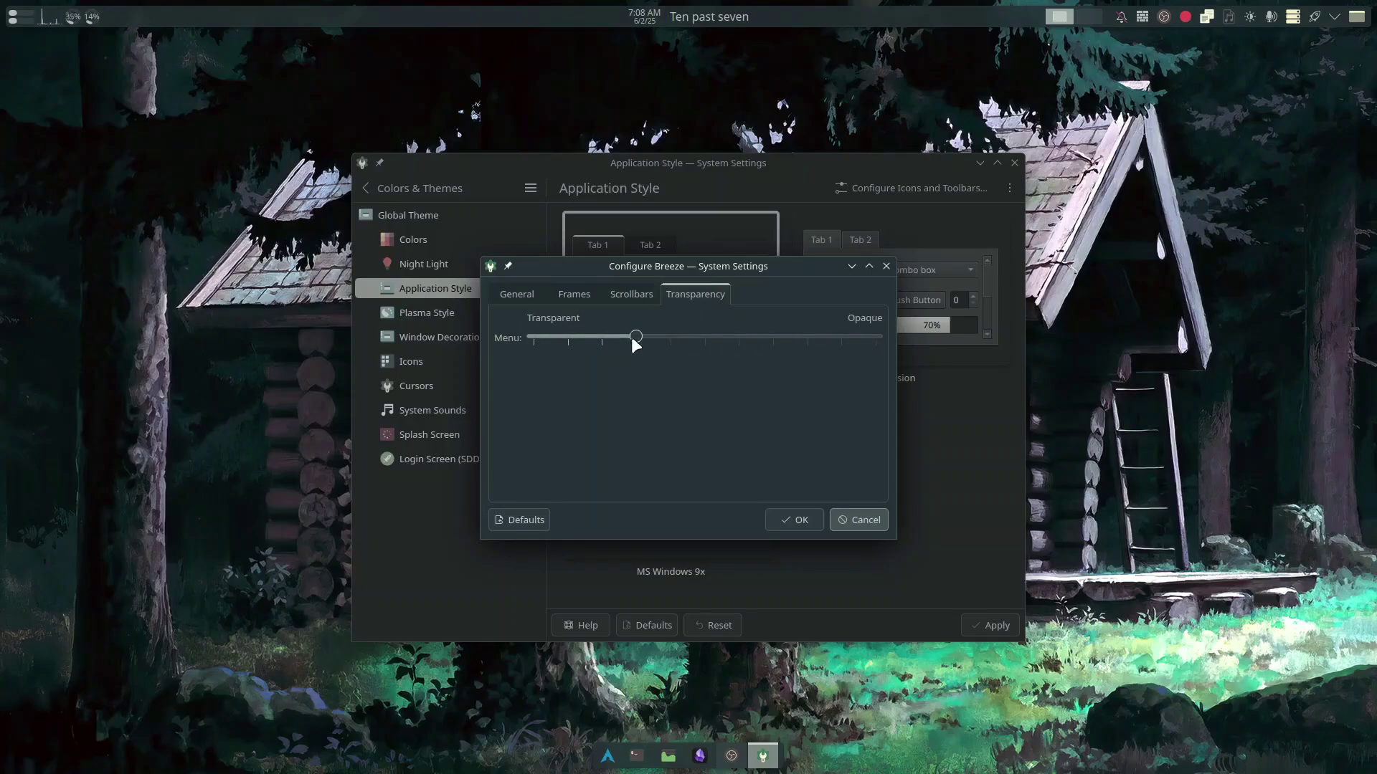
{"action": "key", "text": "Escape"}
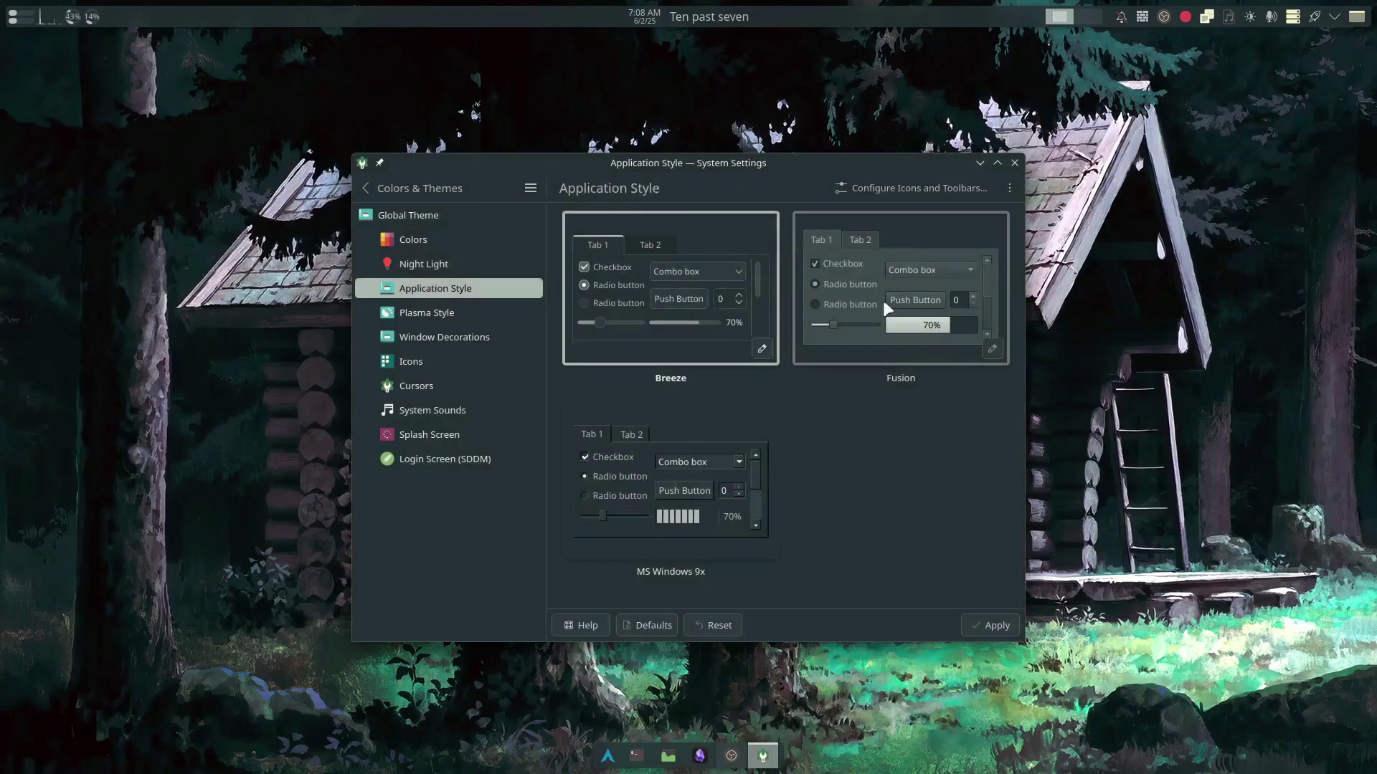
Apply the Fusion application style, then switch back to Breeze and apply it.
{"action": "left_click", "coordinate": [882, 299]}
{"action": "left_click", "coordinate": [991, 626]}
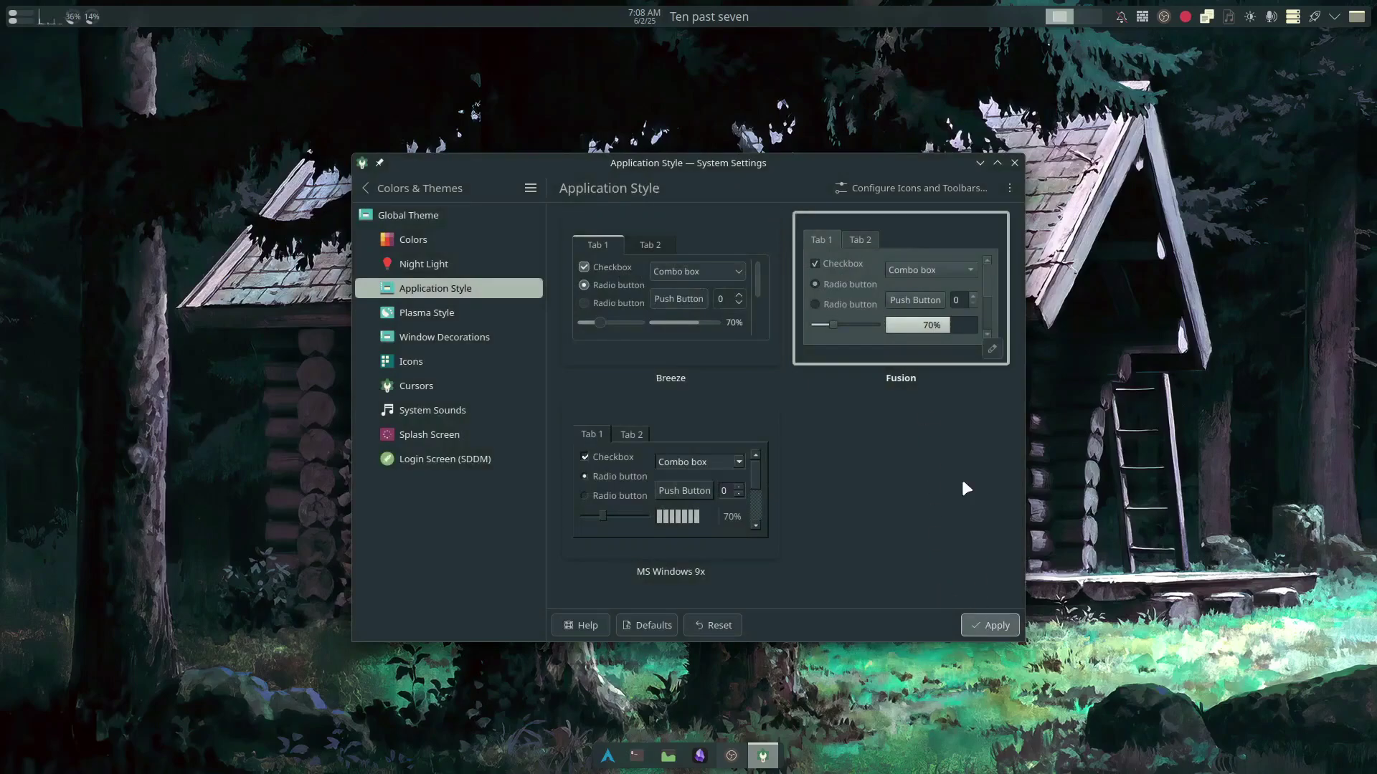
{"action": "left_click", "coordinate": [710, 320]}
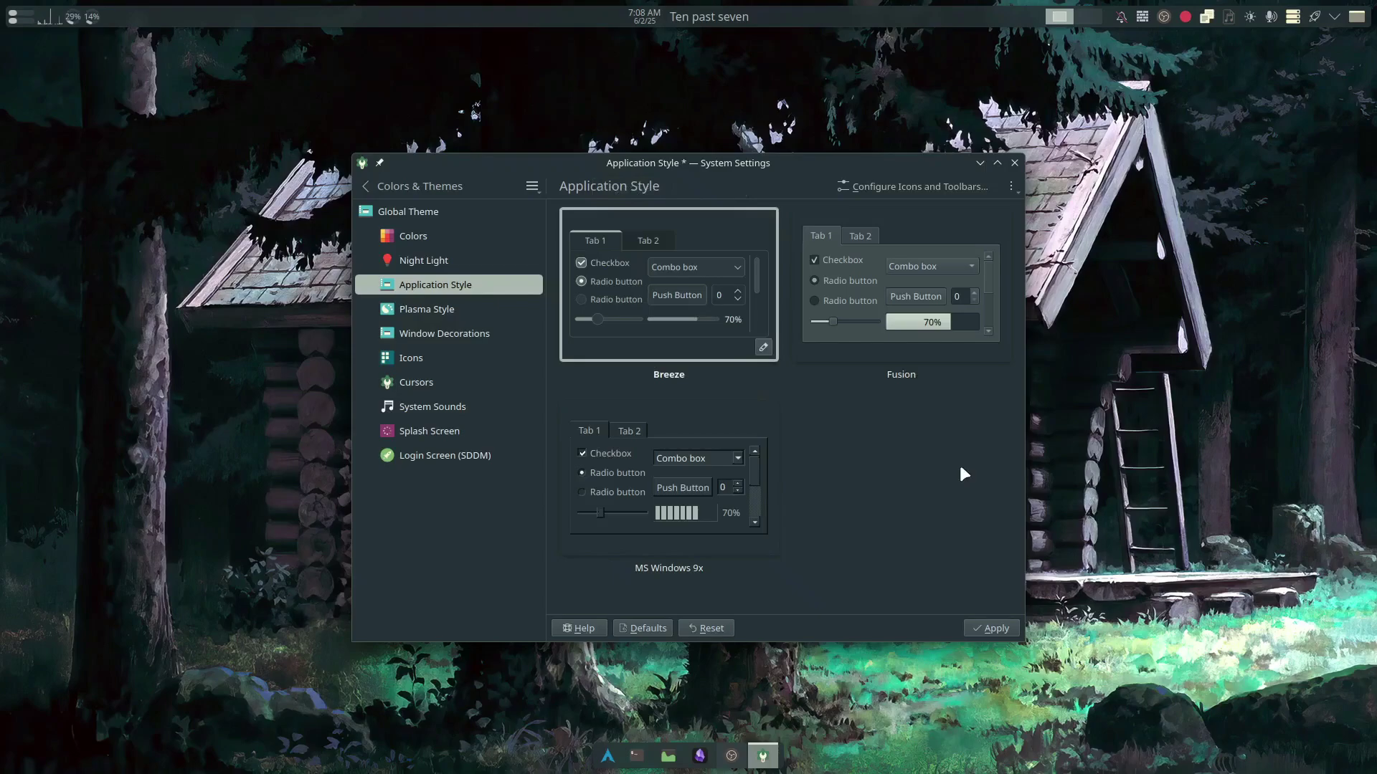
{"action": "left_click", "coordinate": [993, 628]}
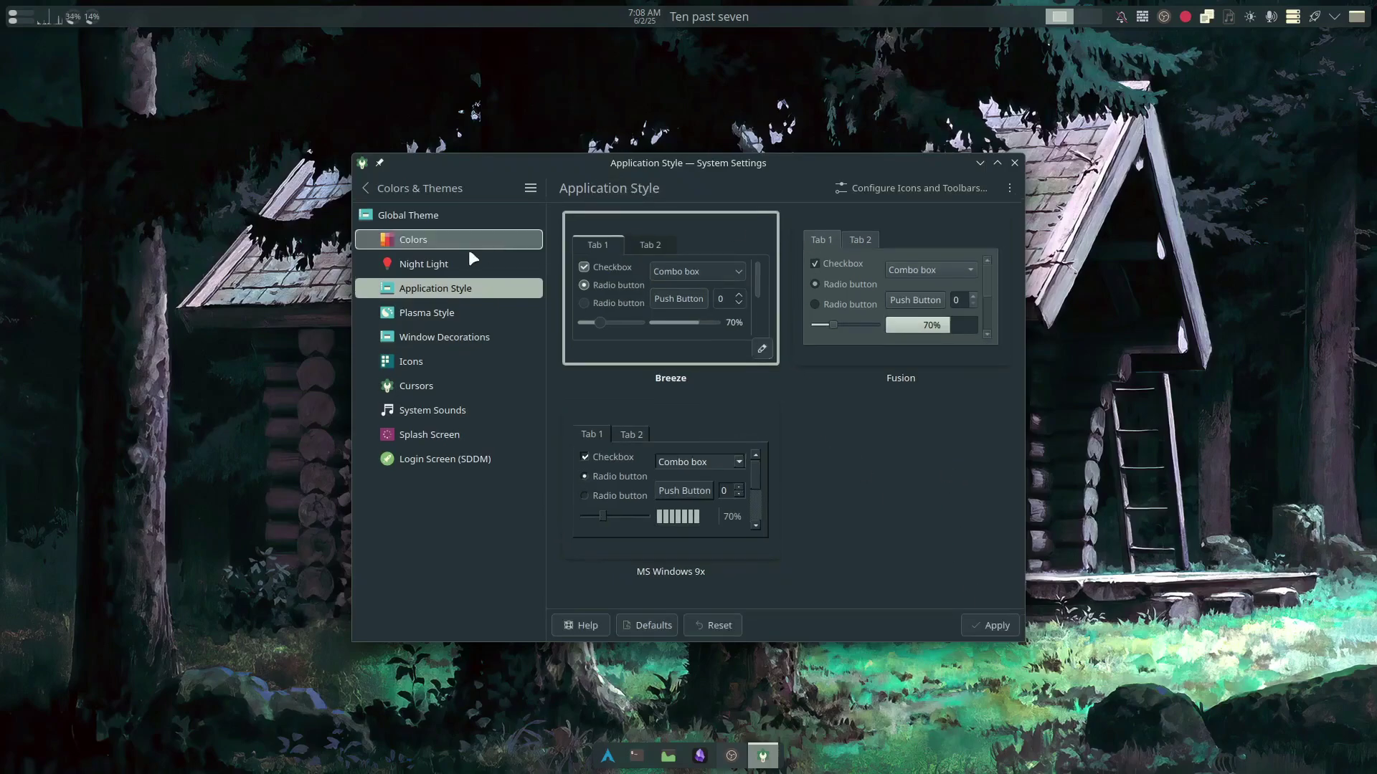
Go through Plasma Style to Window Decorations, listing Breeze, Otto, Plastik and Utterly-Round-Dark.
{"action": "left_click", "coordinate": [426, 312]}
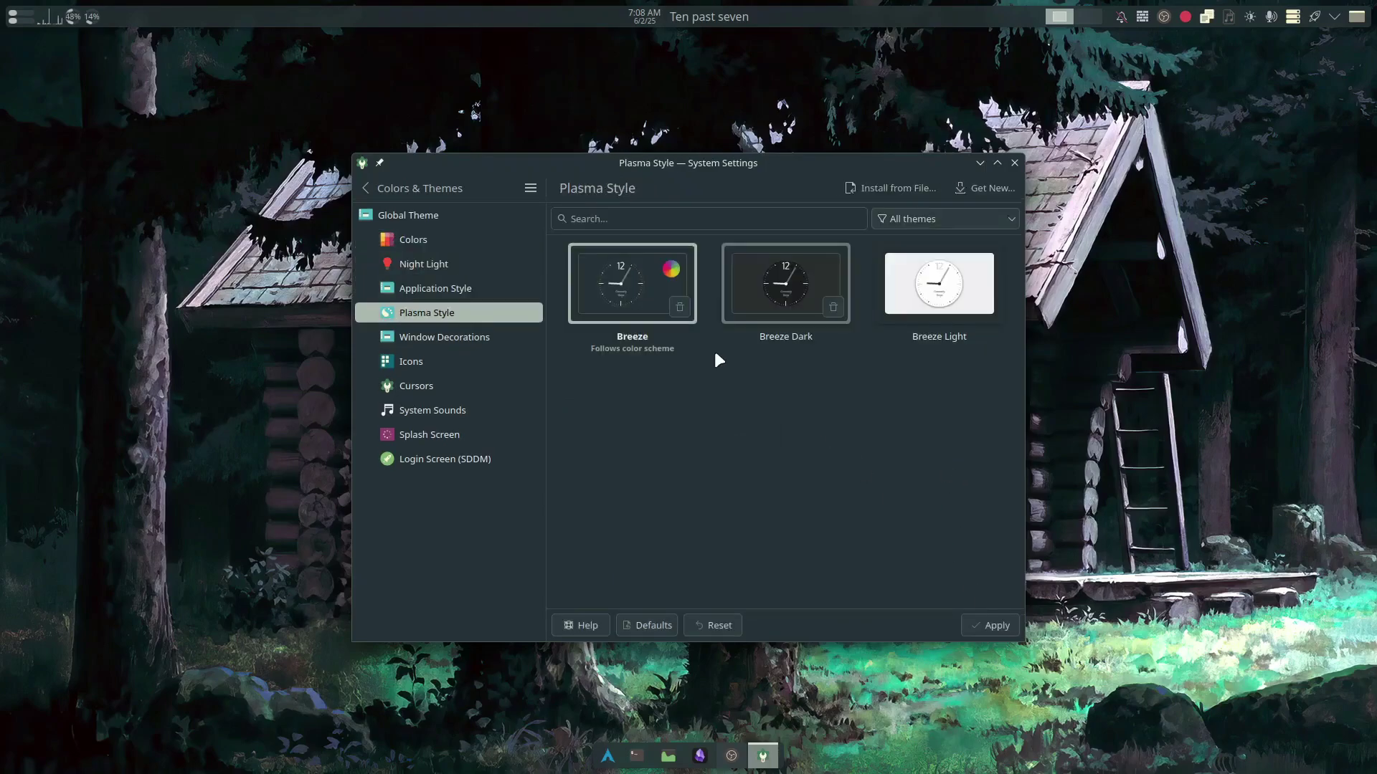
{"action": "left_click", "coordinate": [505, 345]}
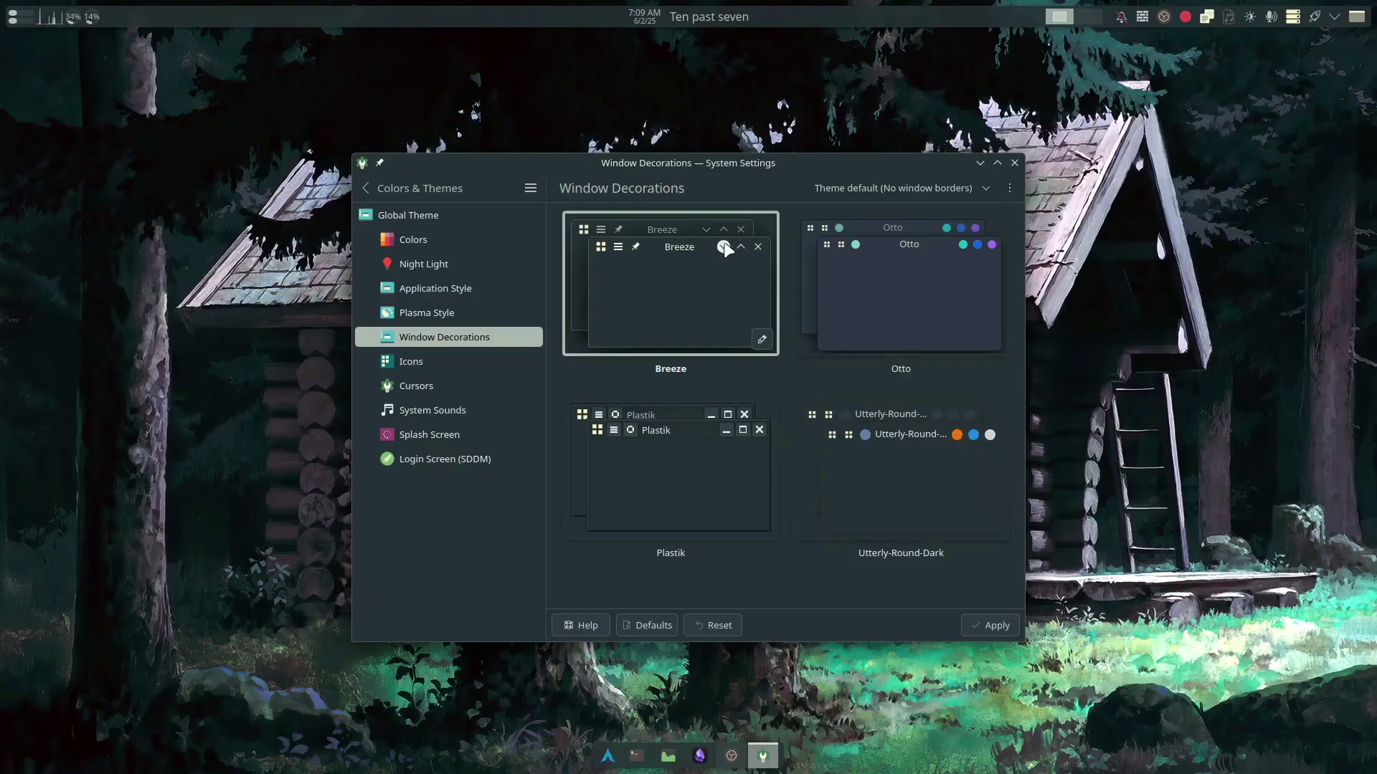
On the Icons page, apply Fluent, then Fluent light, then Fluent again.
{"action": "key", "text": "Down"}
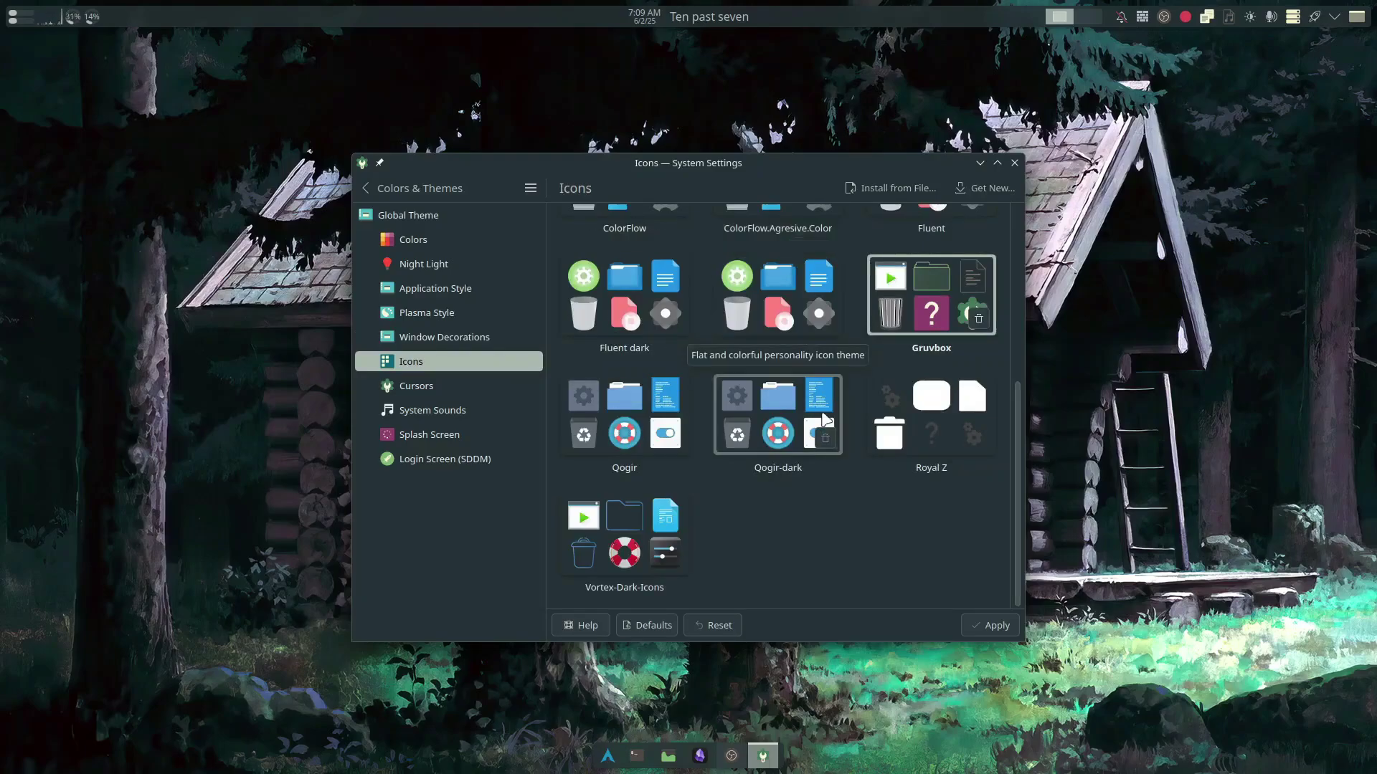
{"action": "scroll", "coordinate": [936, 387], "scroll_direction": "up", "scroll_amount": 5}
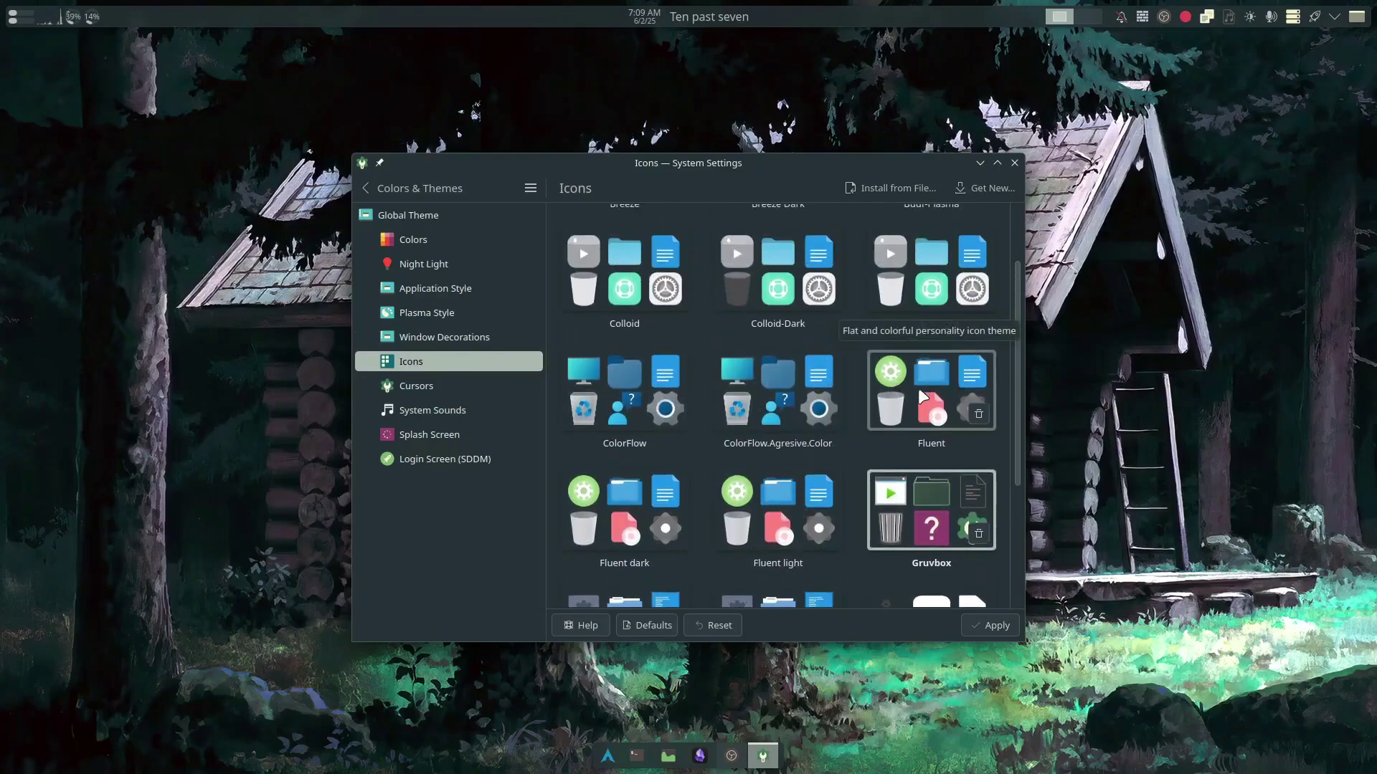
{"action": "left_click", "coordinate": [936, 388]}
{"action": "left_click", "coordinate": [990, 626]}
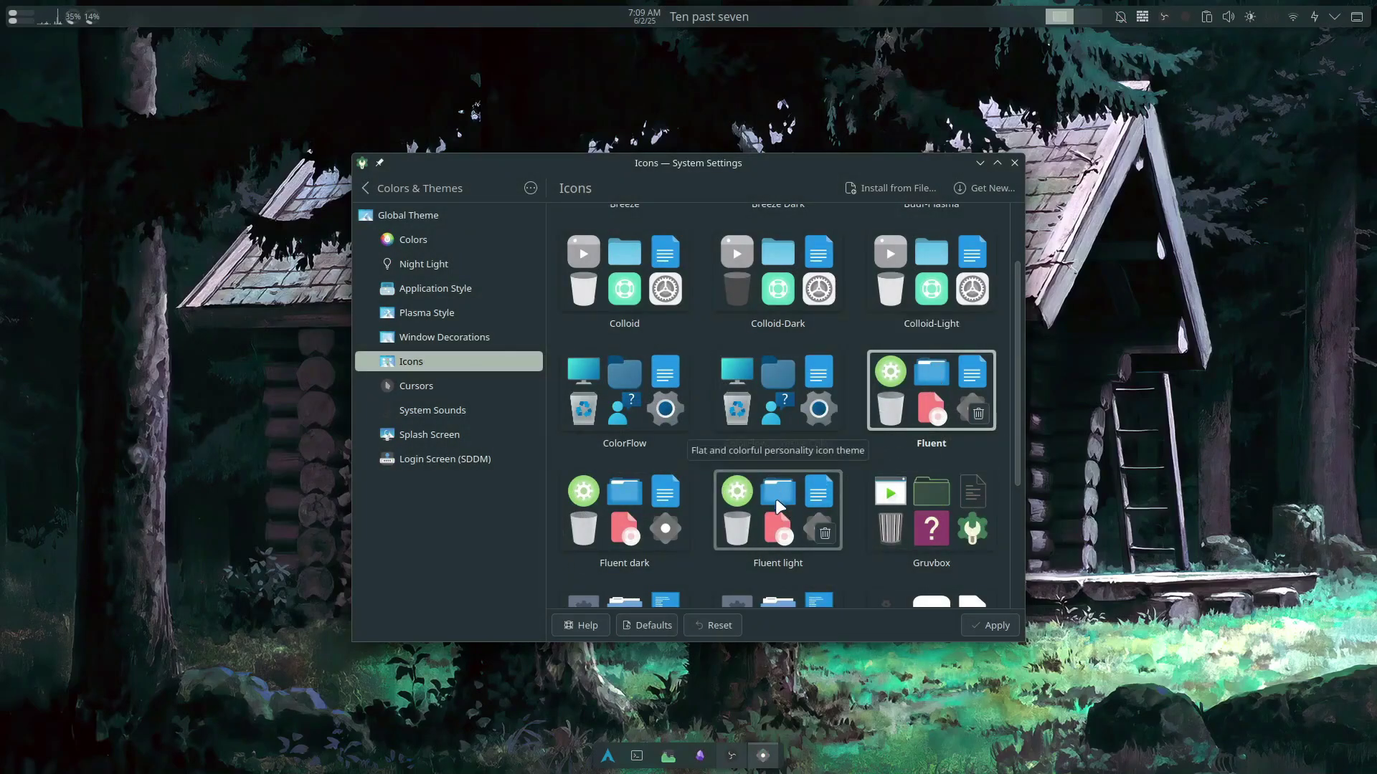
{"action": "left_click", "coordinate": [836, 487]}
{"action": "left_click", "coordinate": [988, 625]}
{"action": "left_click", "coordinate": [931, 391]}
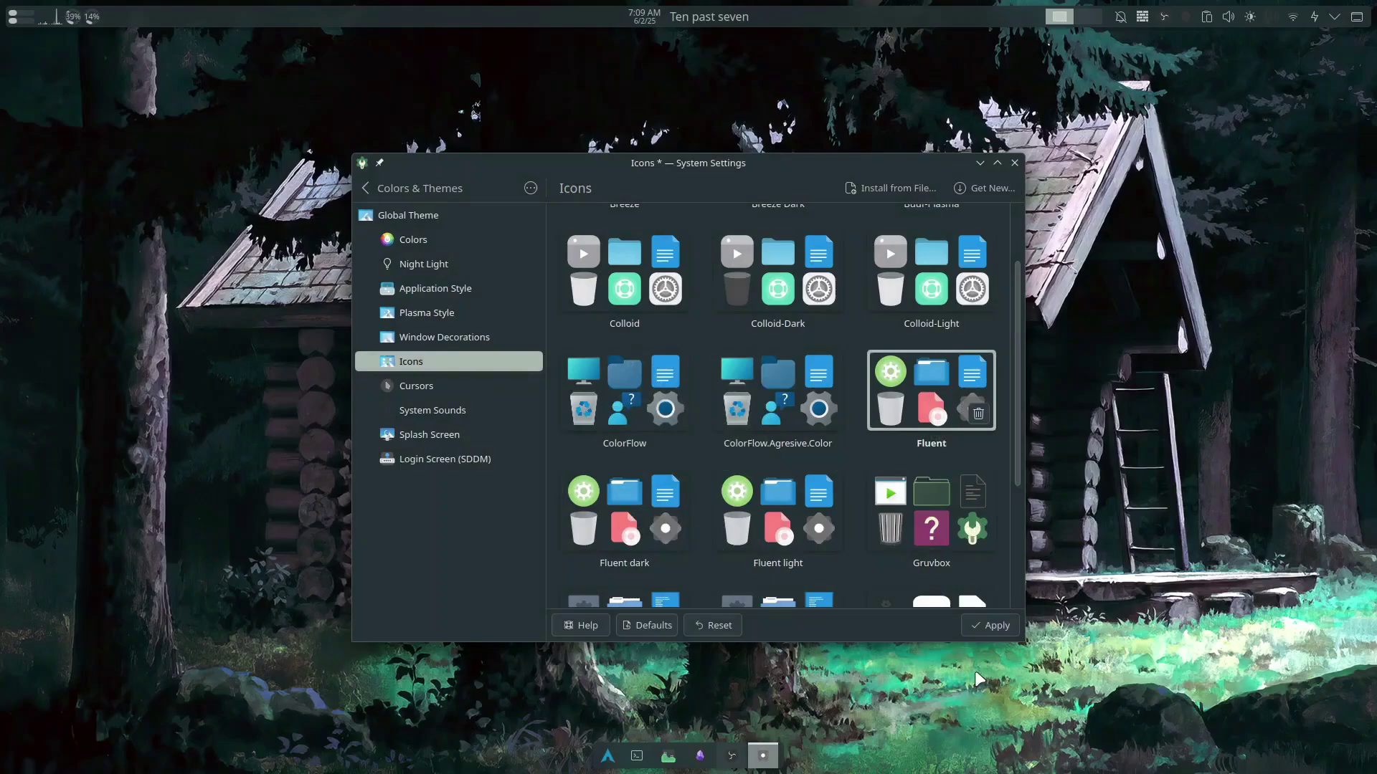
{"action": "left_click", "coordinate": [975, 626]}
Alternate between the Fluent dark and Fluent icon themes, ending with Fluent dark applied.
{"action": "left_click", "coordinate": [685, 500]}
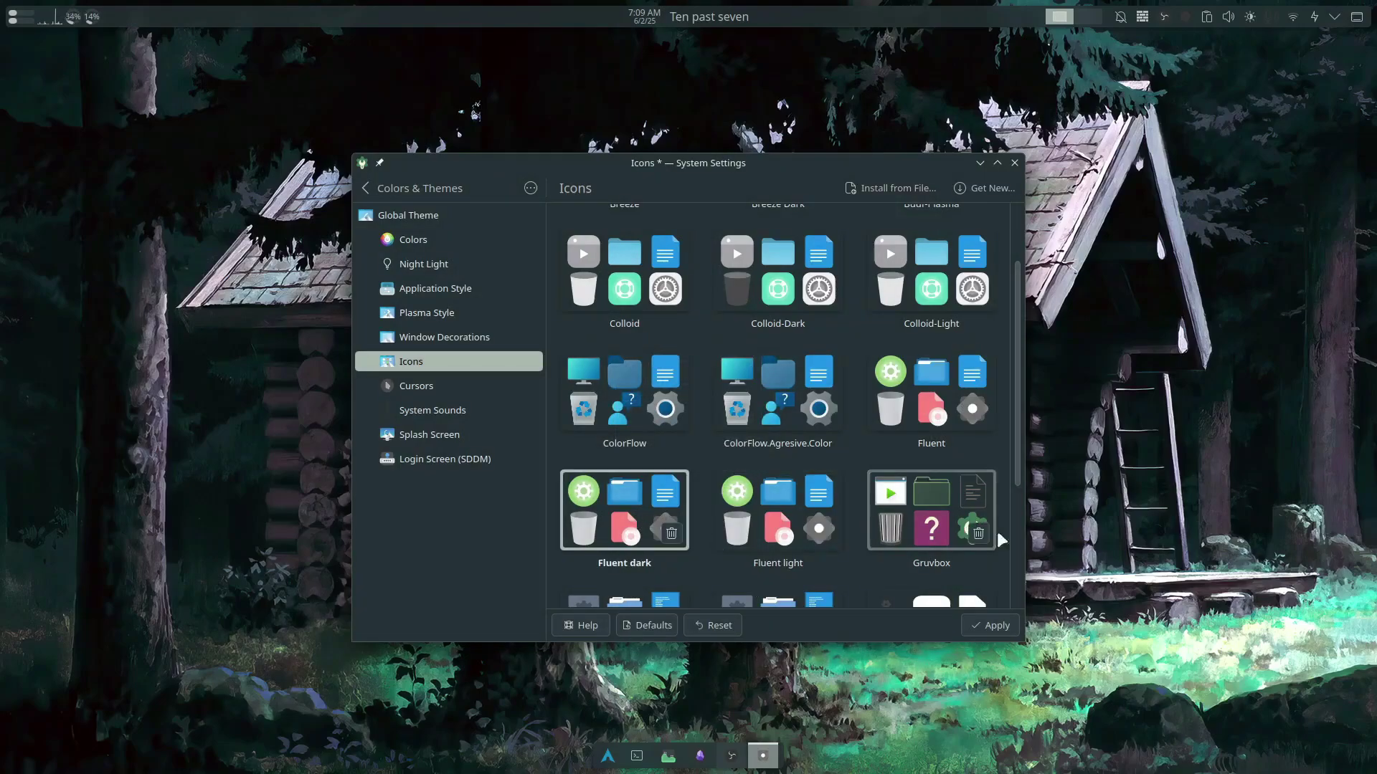
{"action": "left_click", "coordinate": [981, 626]}
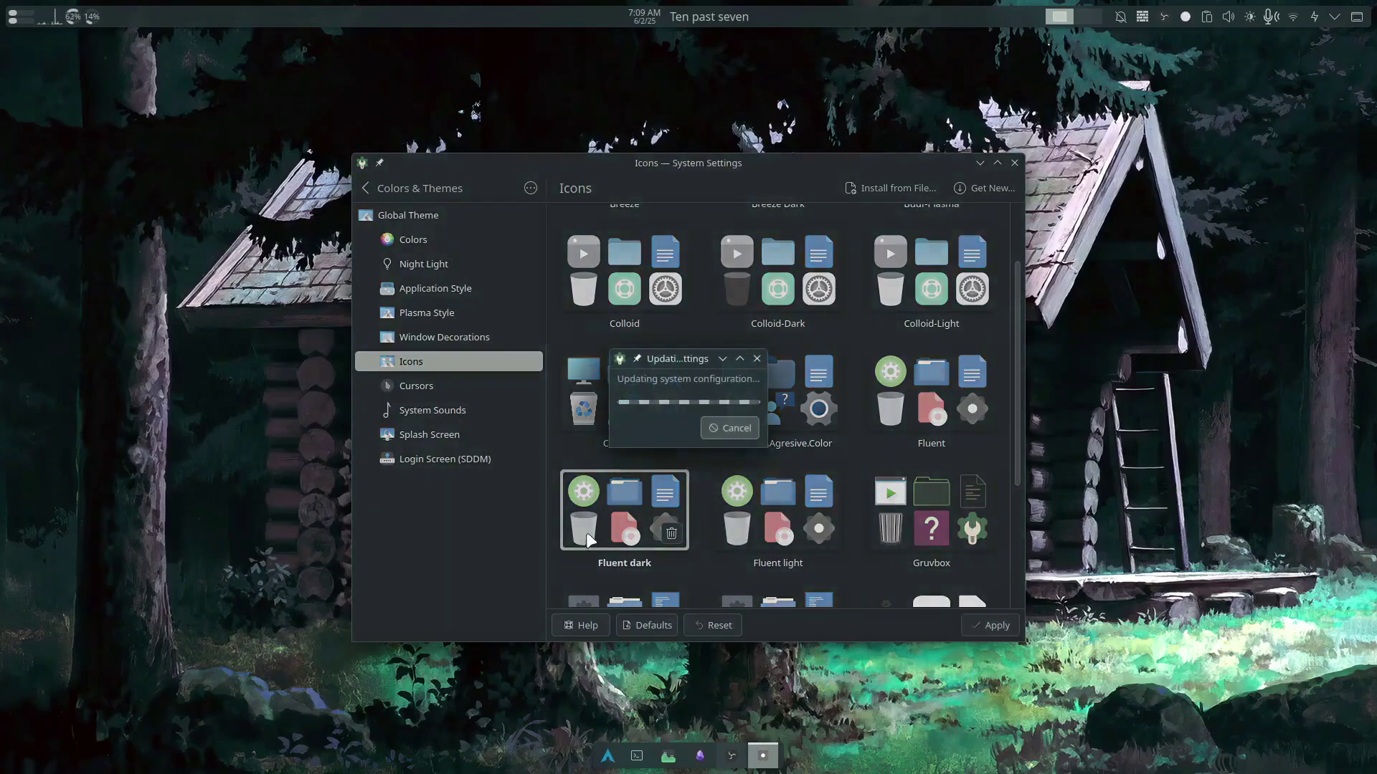
{"action": "left_click", "coordinate": [872, 445]}
{"action": "left_click", "coordinate": [997, 626]}
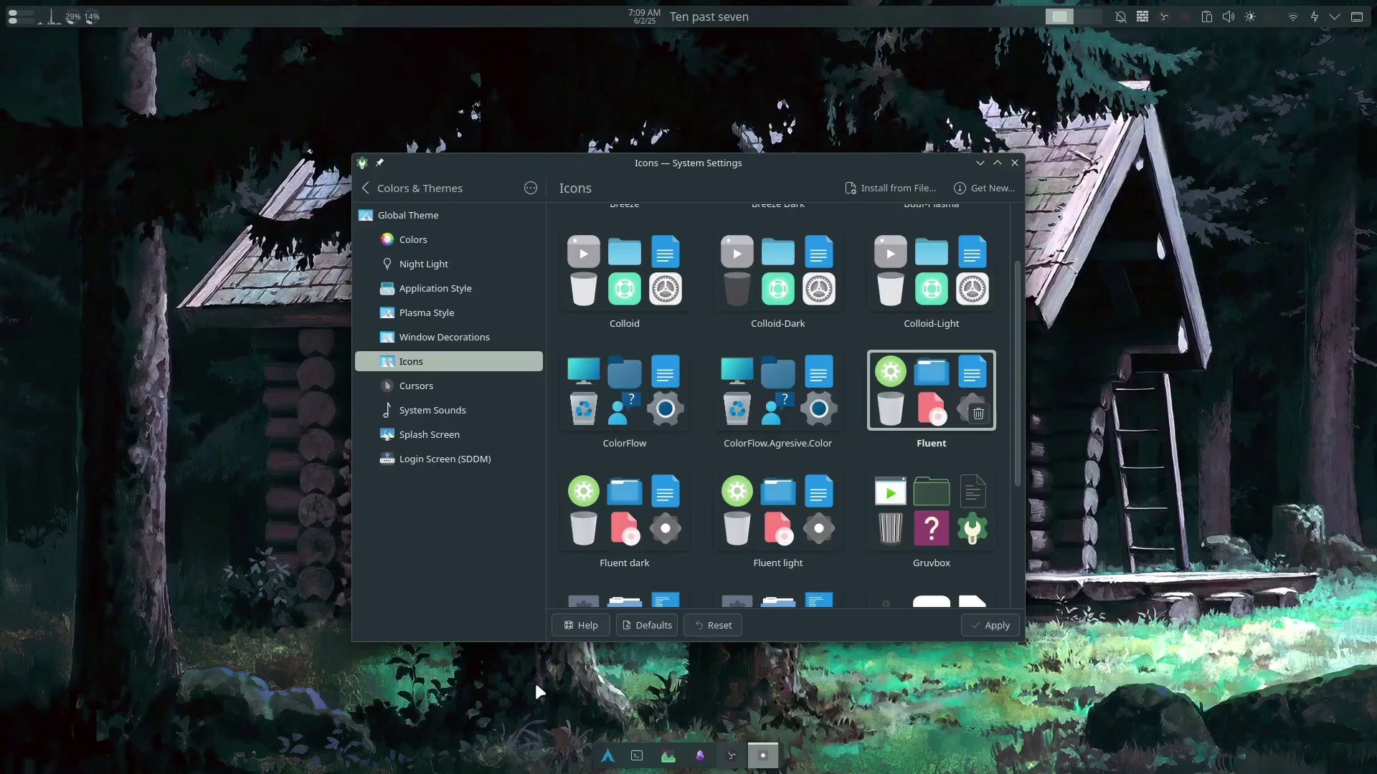
{"action": "left_click", "coordinate": [624, 509]}
{"action": "left_click", "coordinate": [989, 625]}
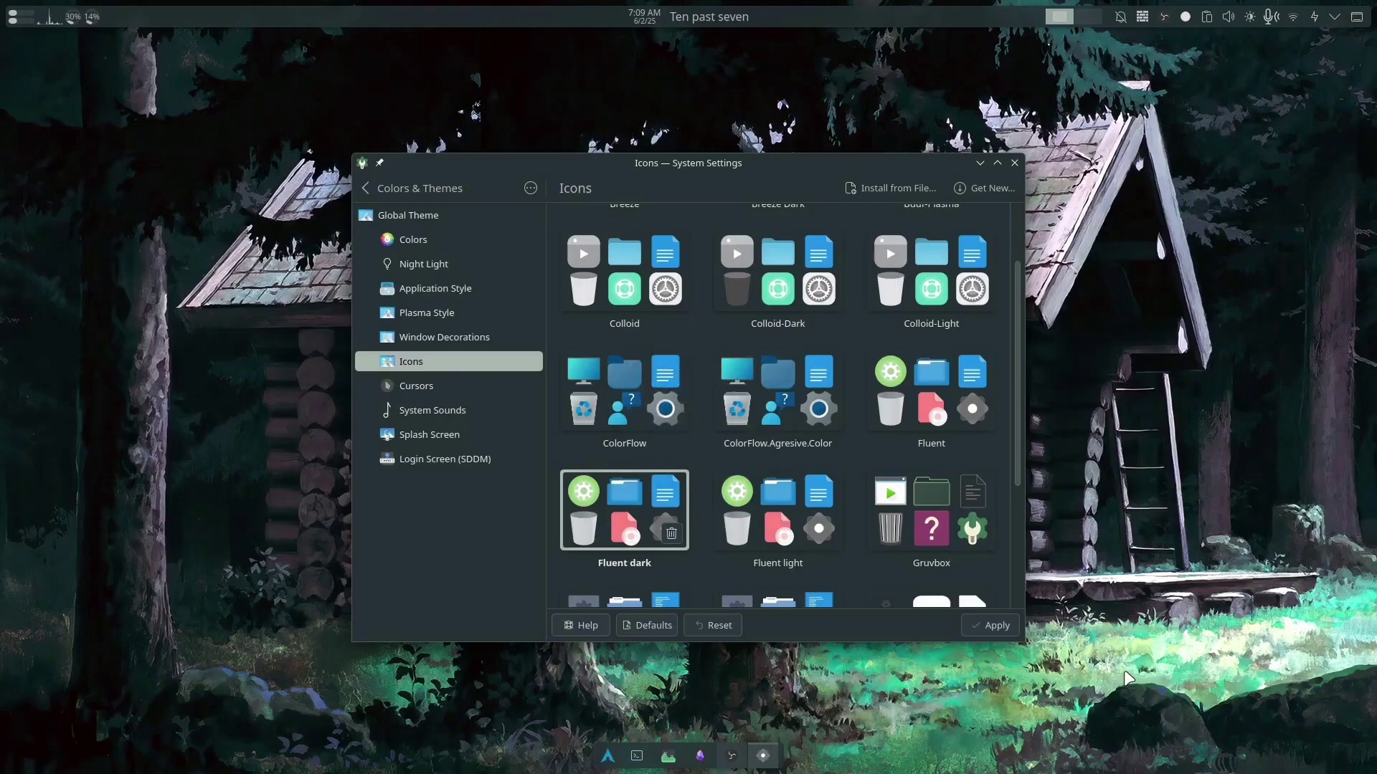
Pick Gruvbox, then select and apply the Buuf-Plasma icon theme instead.
{"action": "left_click", "coordinate": [931, 534]}
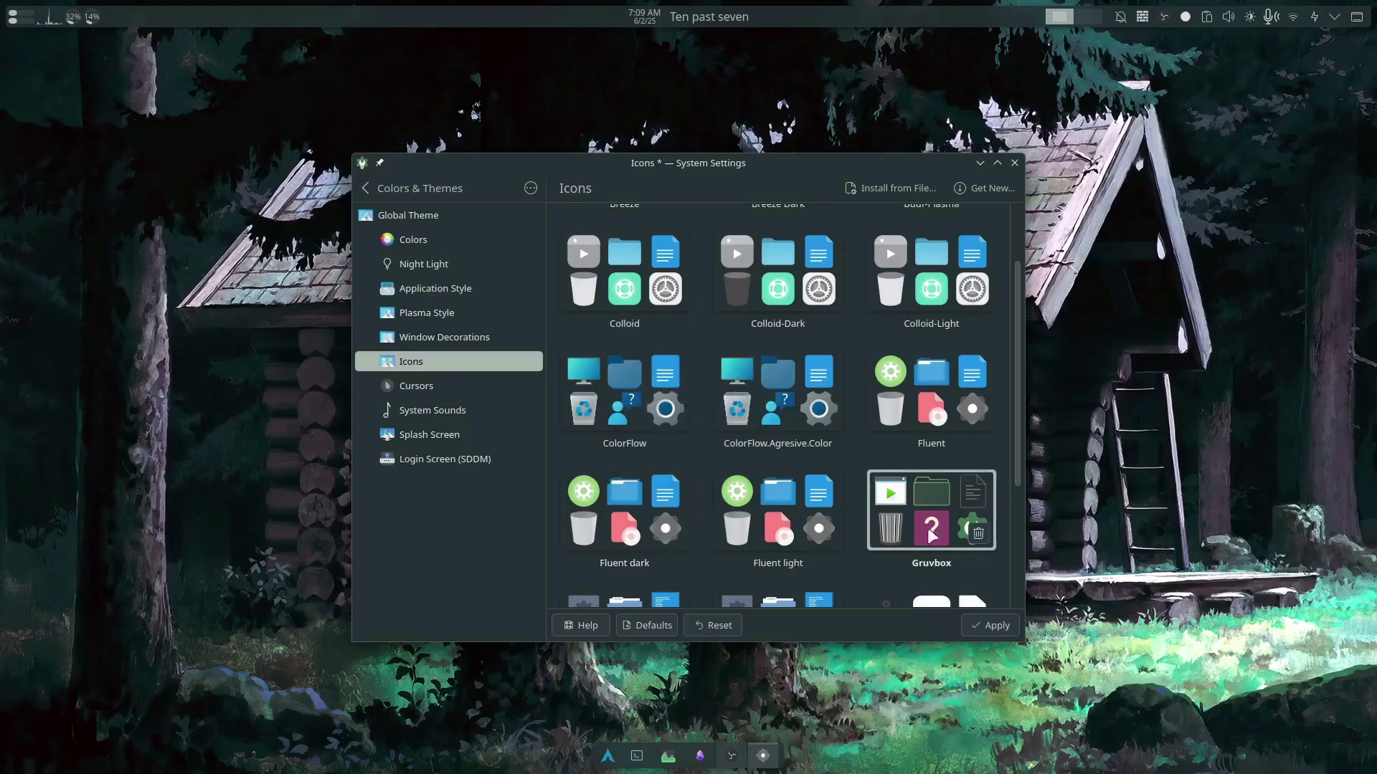
{"action": "scroll", "coordinate": [918, 491], "scroll_direction": "down", "scroll_amount": 3}
{"action": "scroll", "coordinate": [729, 523], "scroll_direction": "up", "scroll_amount": 5}
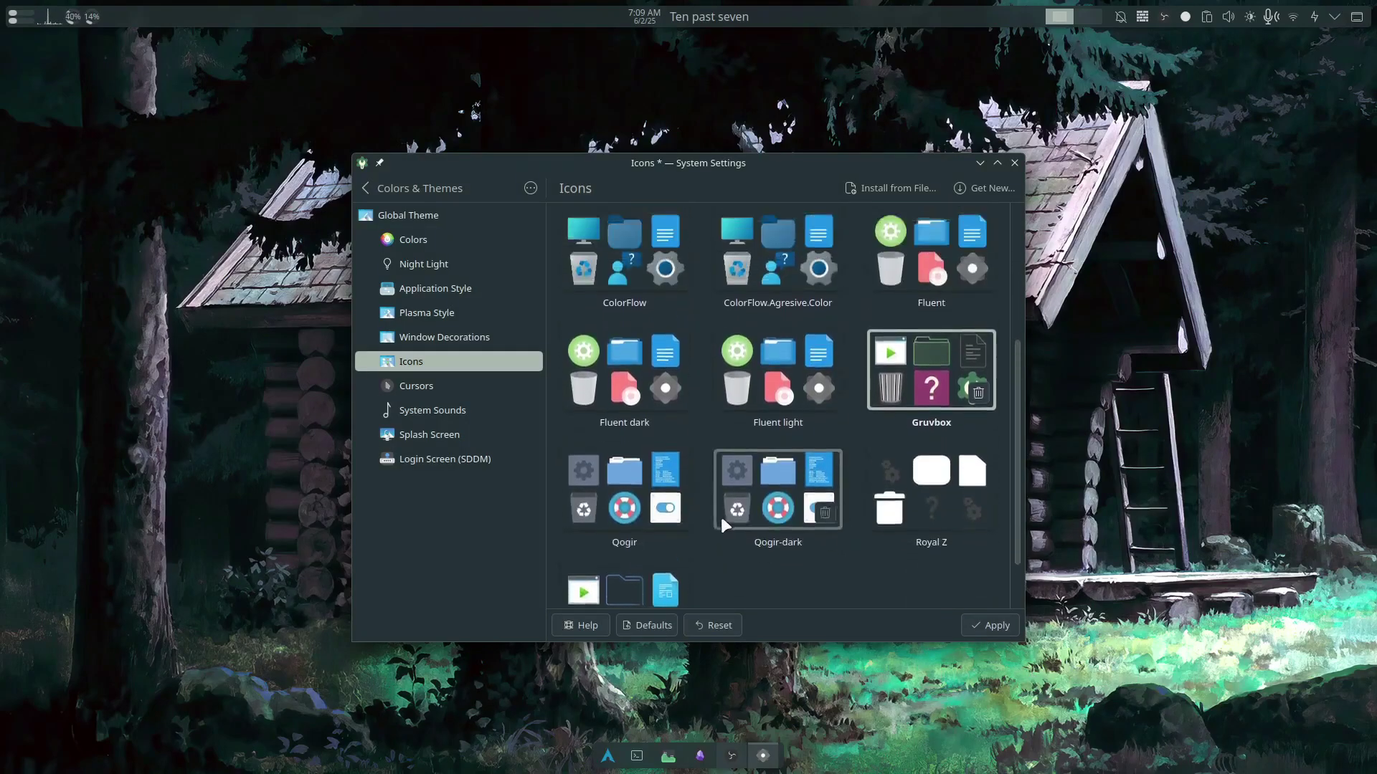
{"action": "left_click", "coordinate": [932, 257]}
{"action": "left_click", "coordinate": [990, 626]}
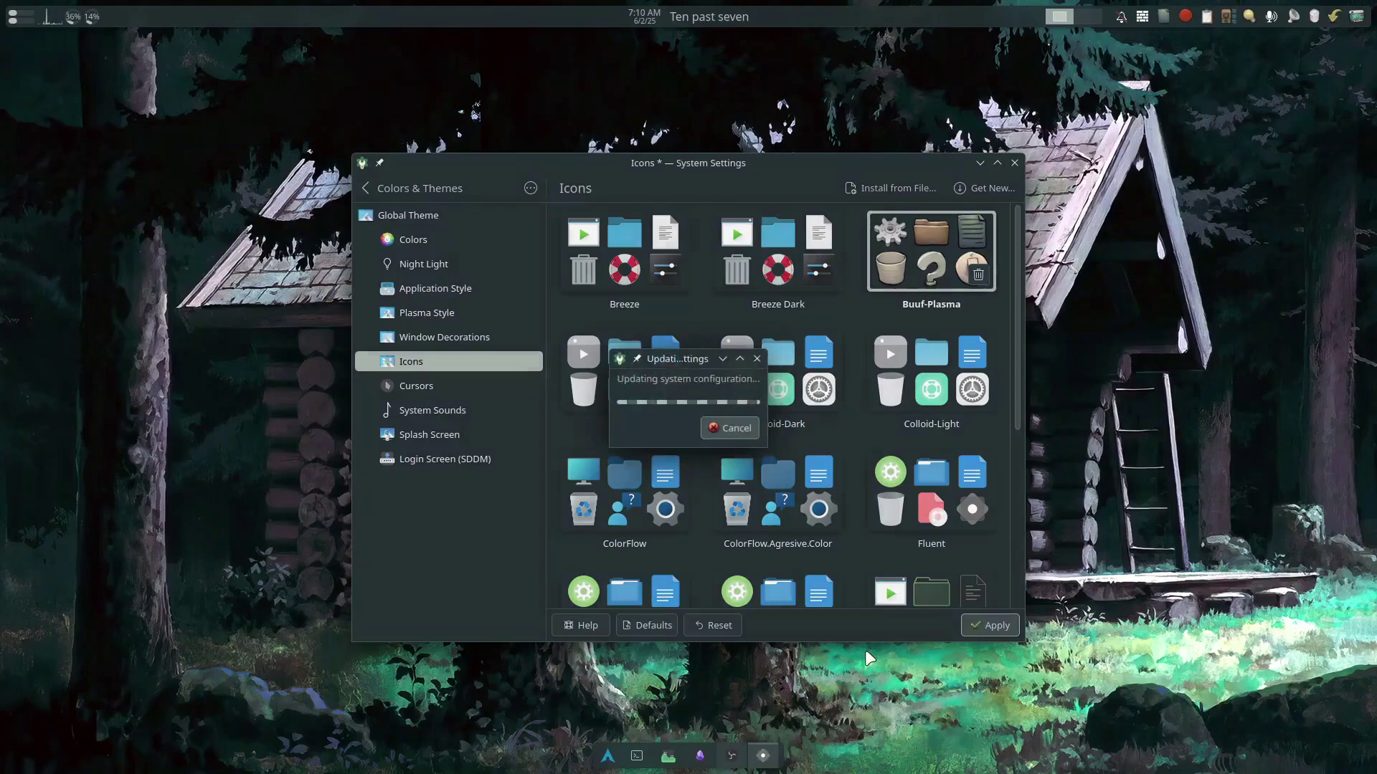
Open Dolphin on Music, visit Pictures and Videos, and drag the window to show the wobble.
{"action": "left_click", "coordinate": [667, 756]}
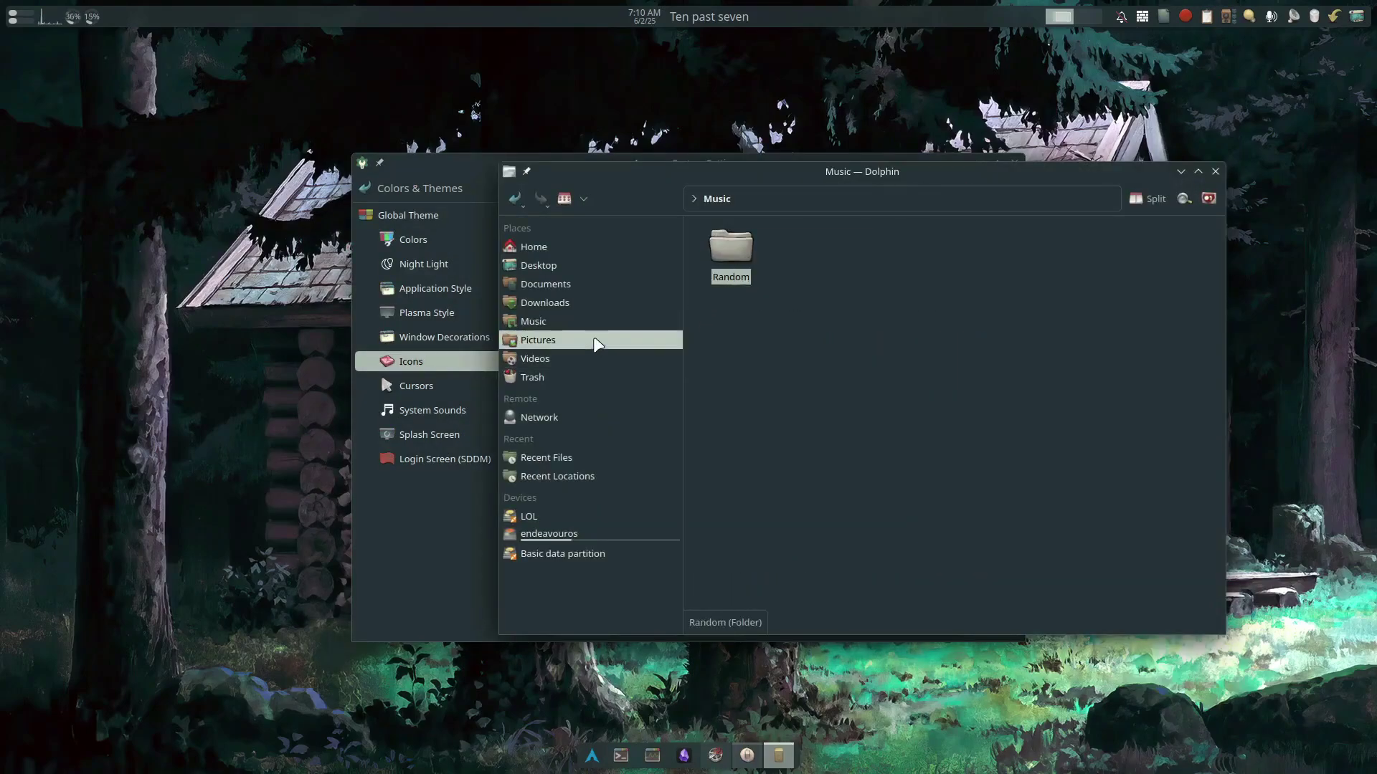
{"action": "left_click", "coordinate": [600, 357]}
{"action": "left_click", "coordinate": [602, 341]}
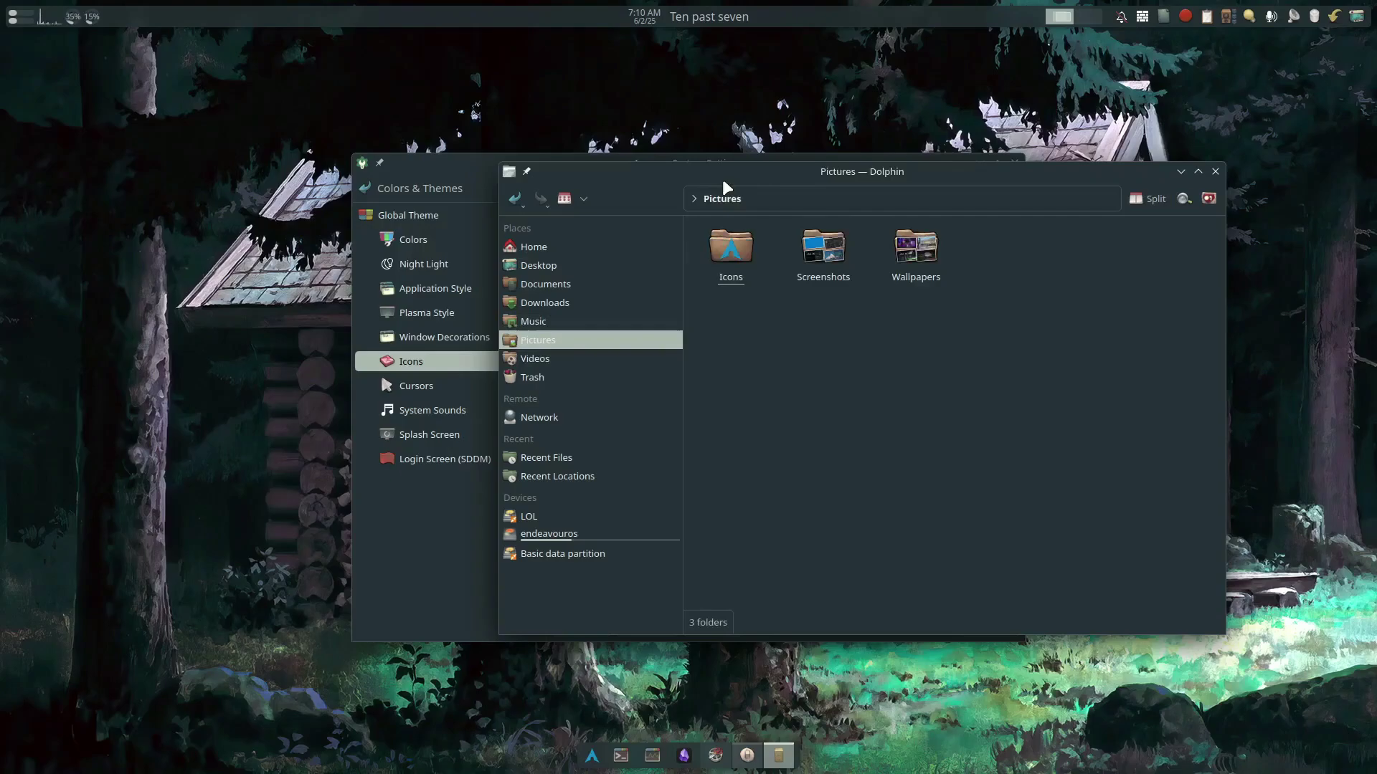
{"action": "left_click_drag", "start_coordinate": [722, 189], "coordinate": [831, 218]}
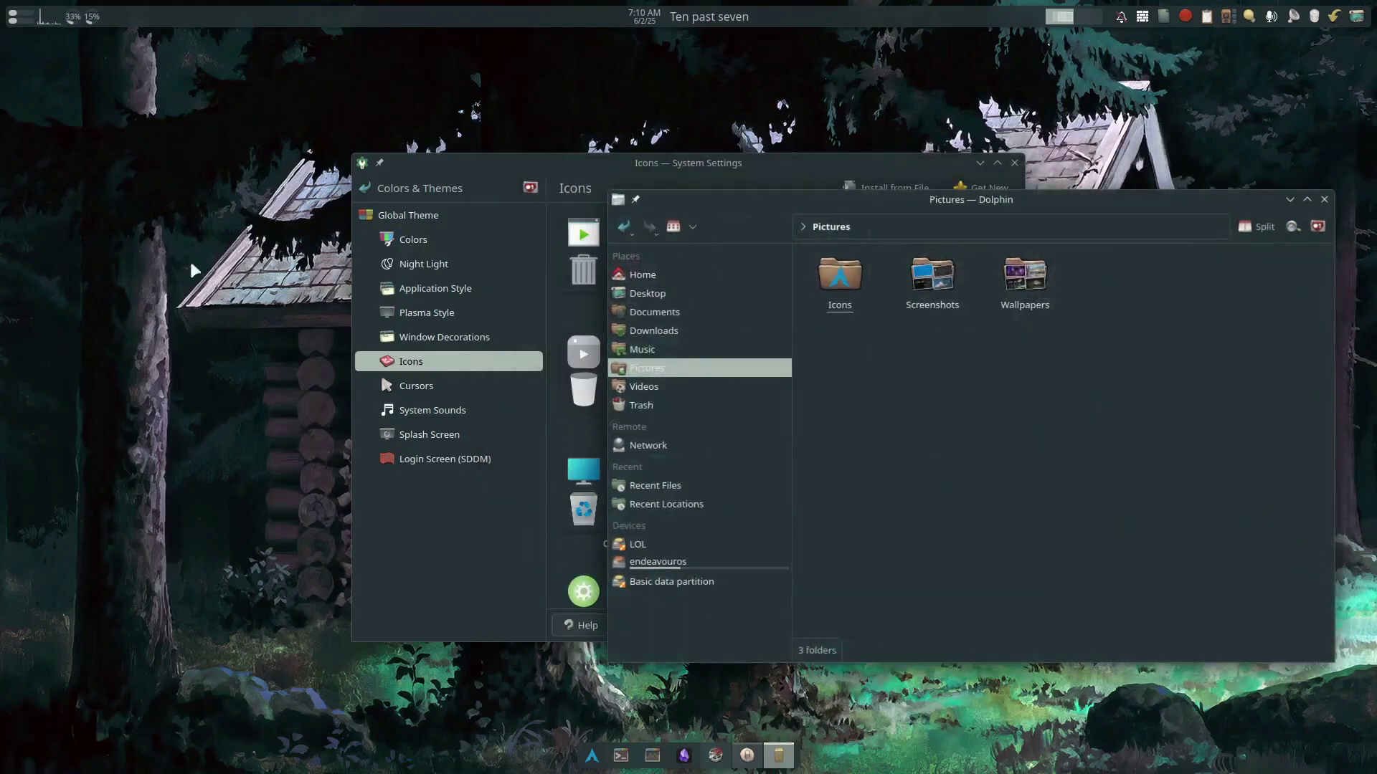
{"action": "left_click", "coordinate": [685, 386]}
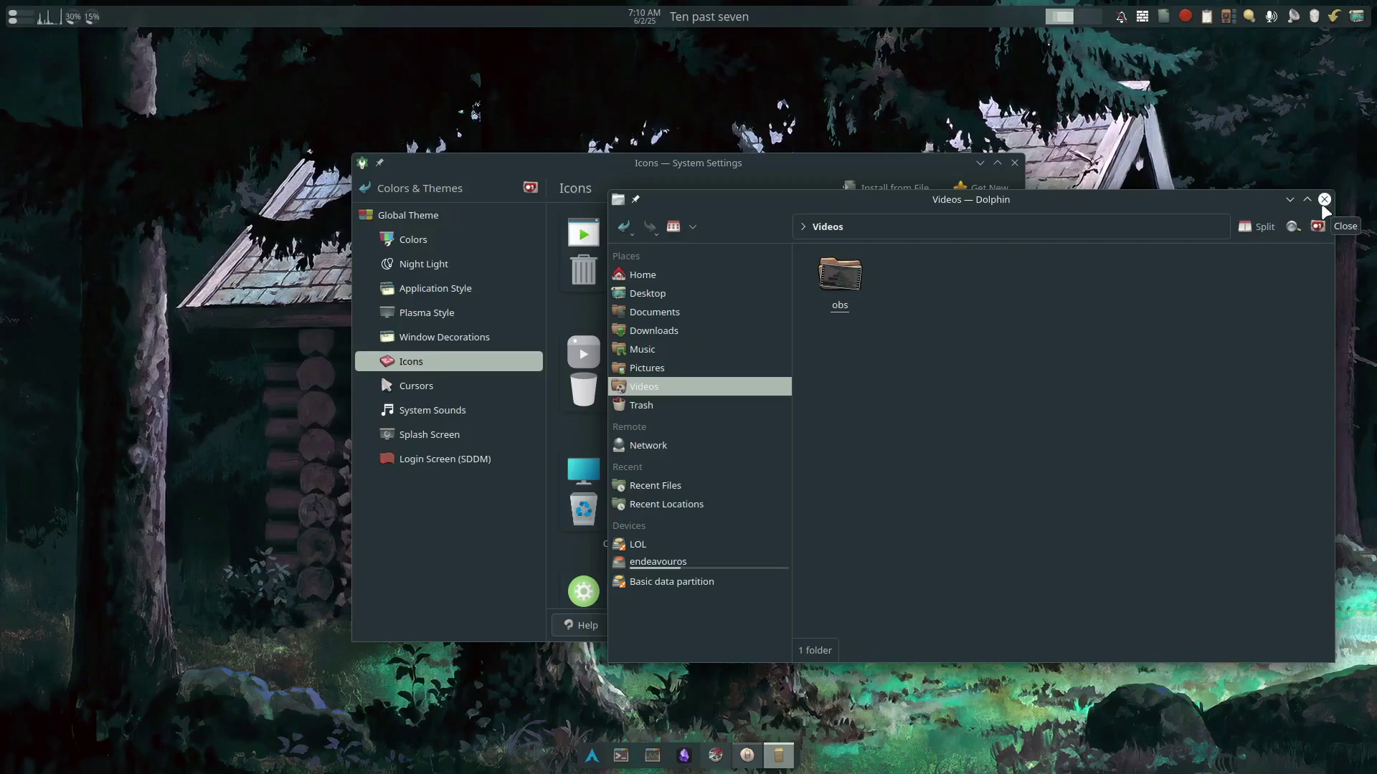
{"action": "left_click_drag", "start_coordinate": [1268, 203], "coordinate": [1137, 240]}
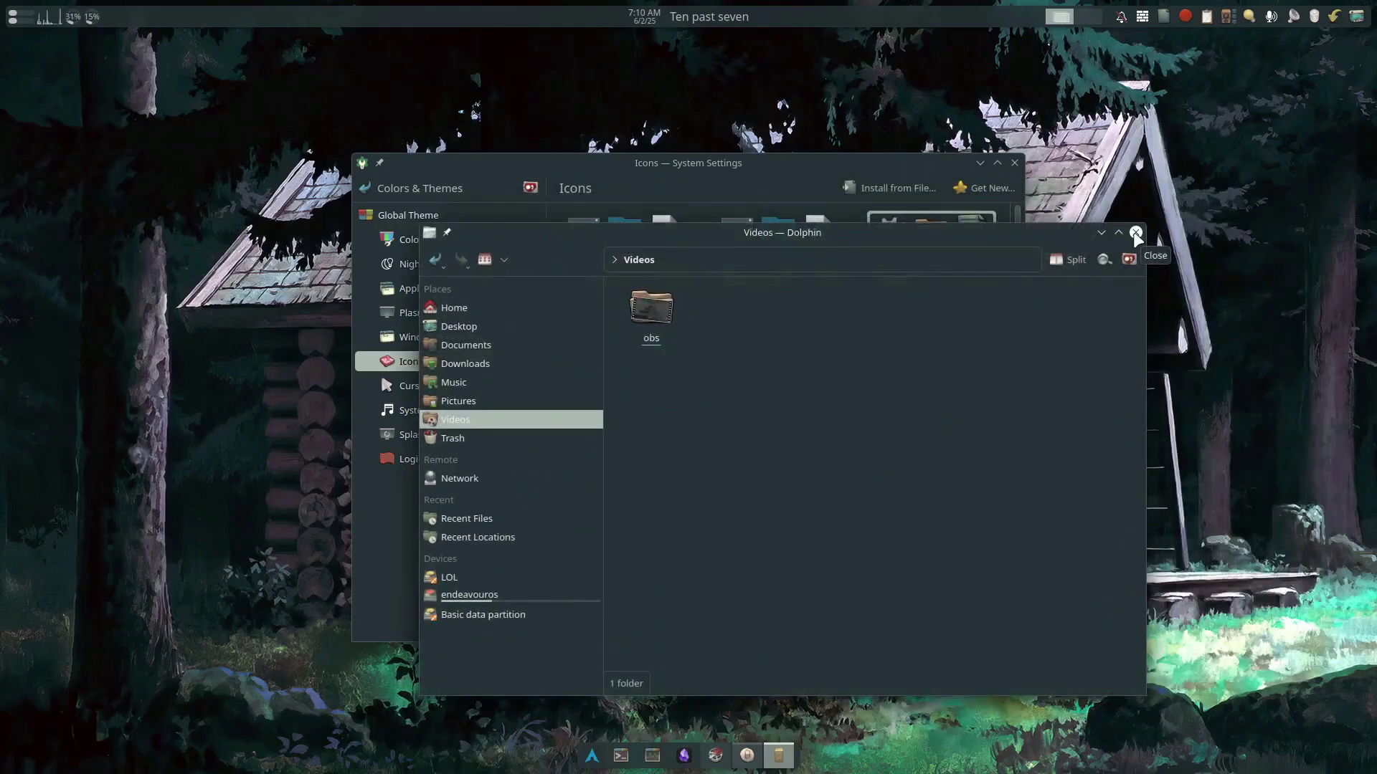
Quit Dolphin and browse the application launcher menu.
{"action": "key", "text": "ctrl+q"}
{"action": "left_click", "coordinate": [607, 755]}
{"action": "mouse_move", "coordinate": [681, 556]}
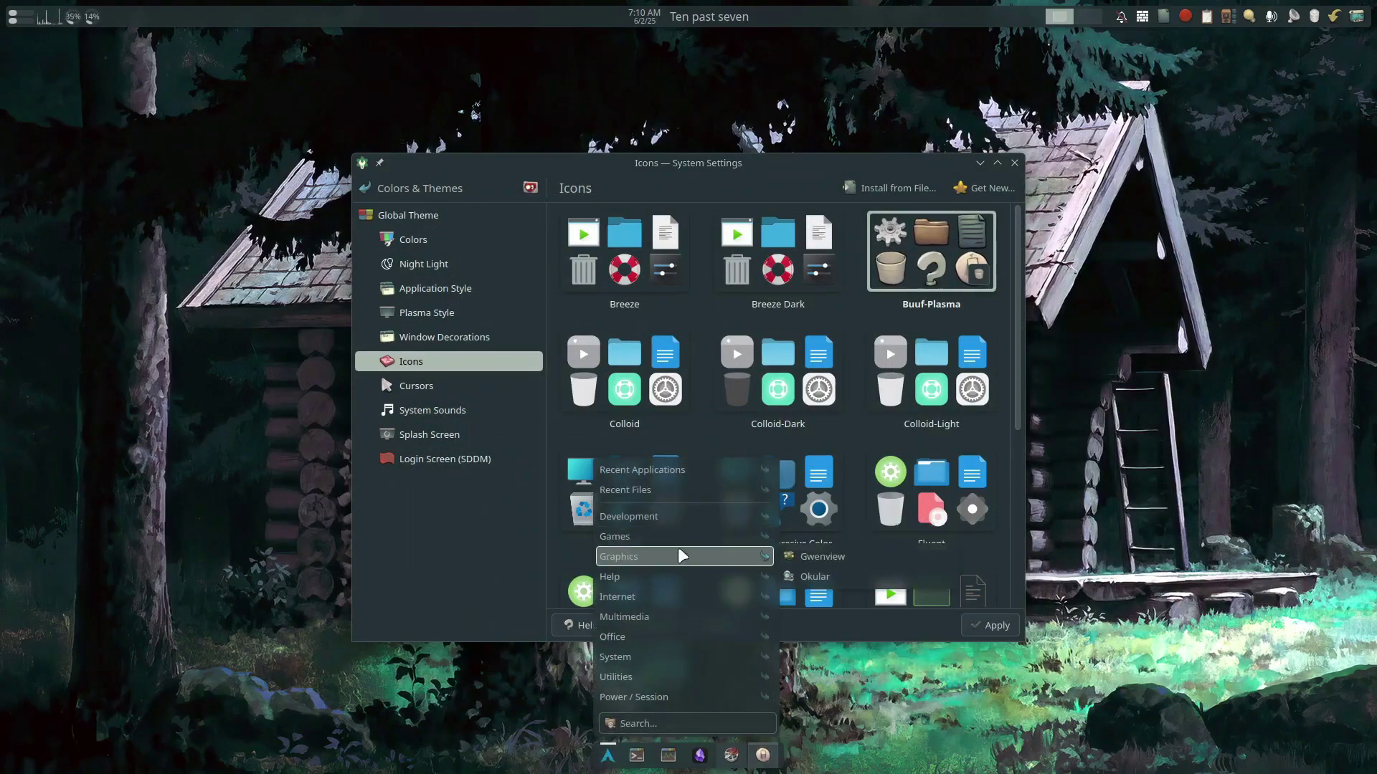
{"action": "mouse_move", "coordinate": [695, 643]}
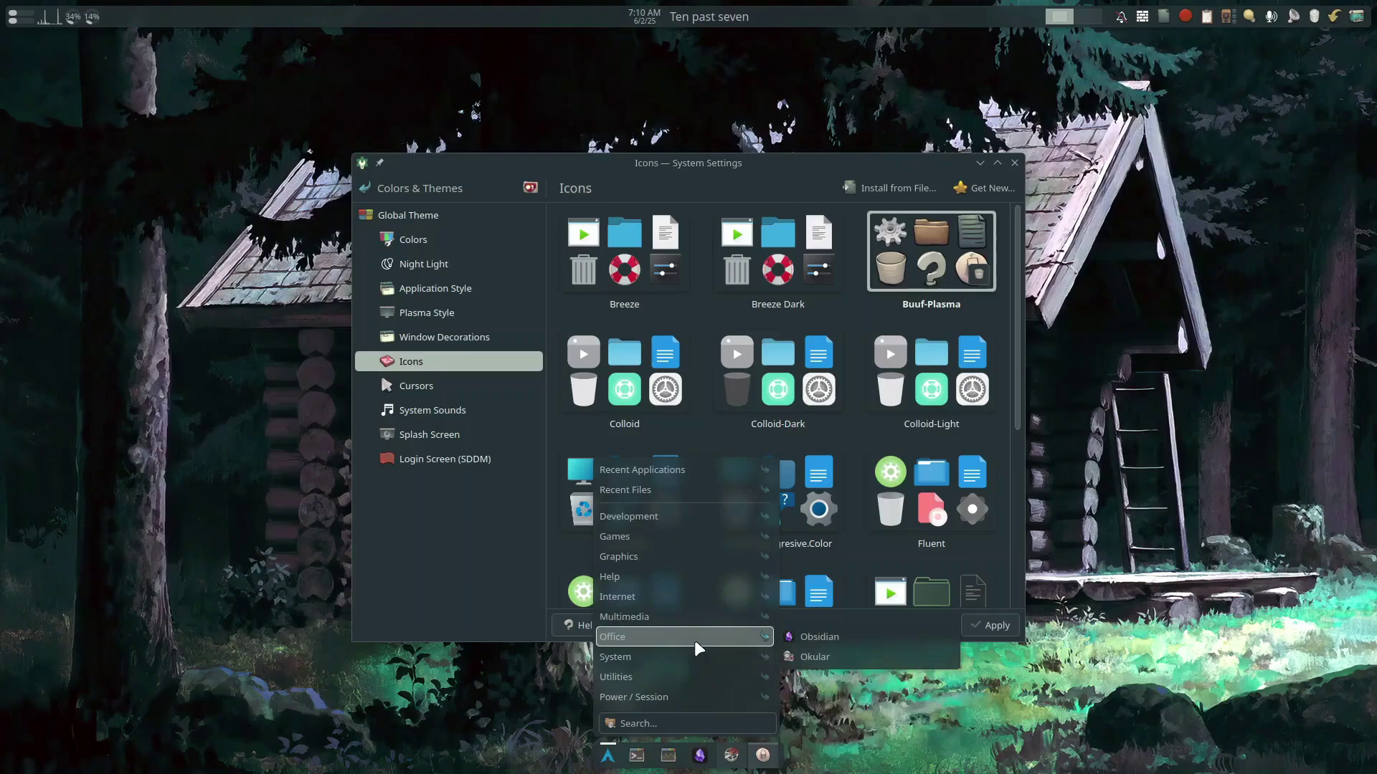
Select the Gruvbox icon theme in the Icons list and apply it.
{"action": "left_click", "coordinate": [932, 371]}
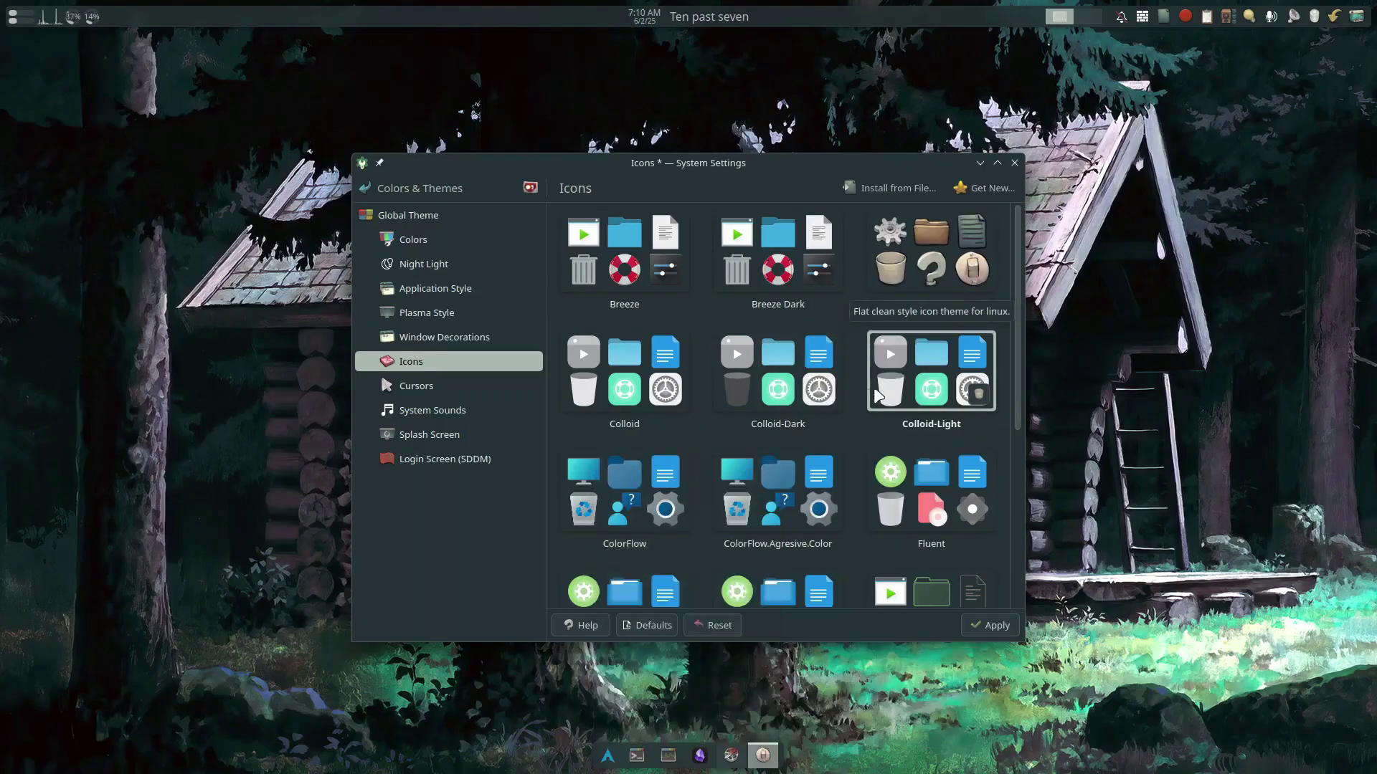
{"action": "scroll", "coordinate": [933, 323], "scroll_direction": "down", "scroll_amount": 3}
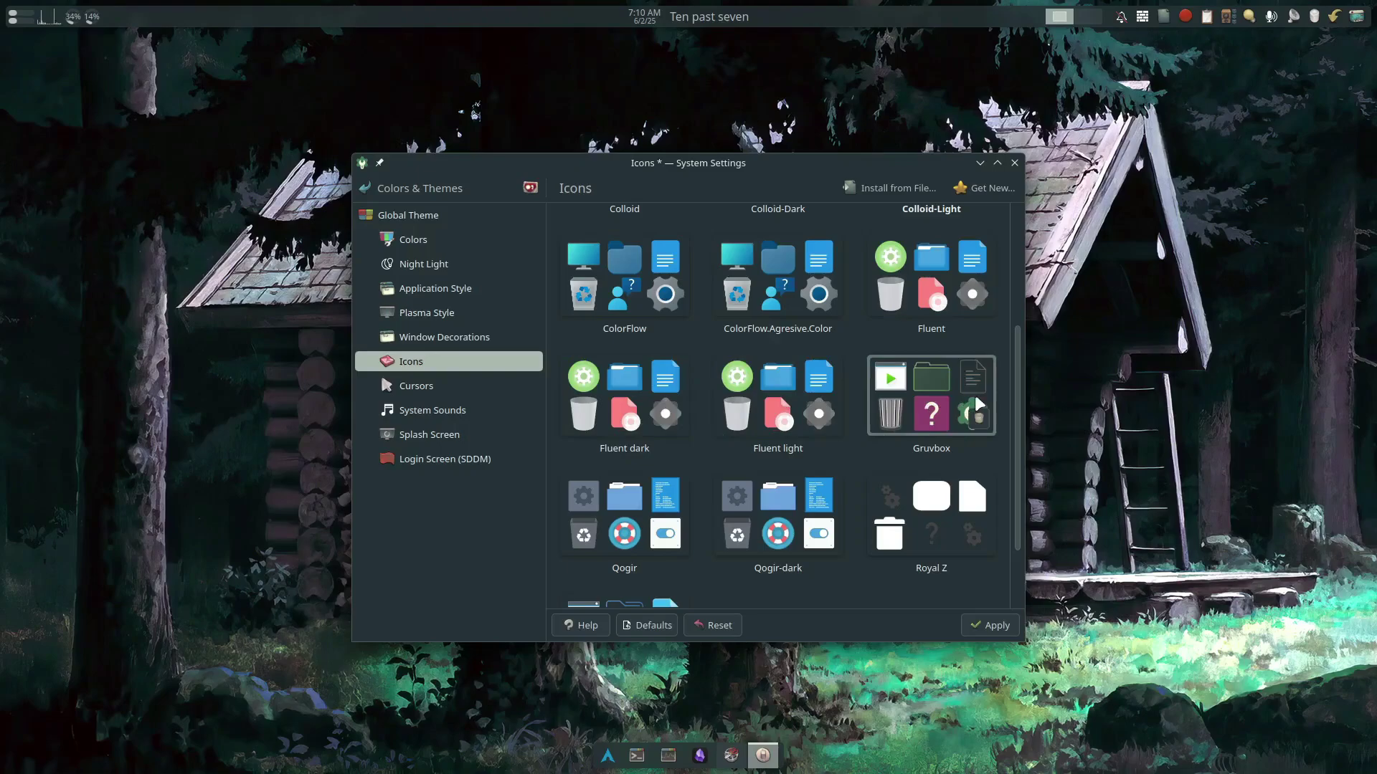
{"action": "scroll", "coordinate": [936, 387], "scroll_direction": "down", "scroll_amount": 2}
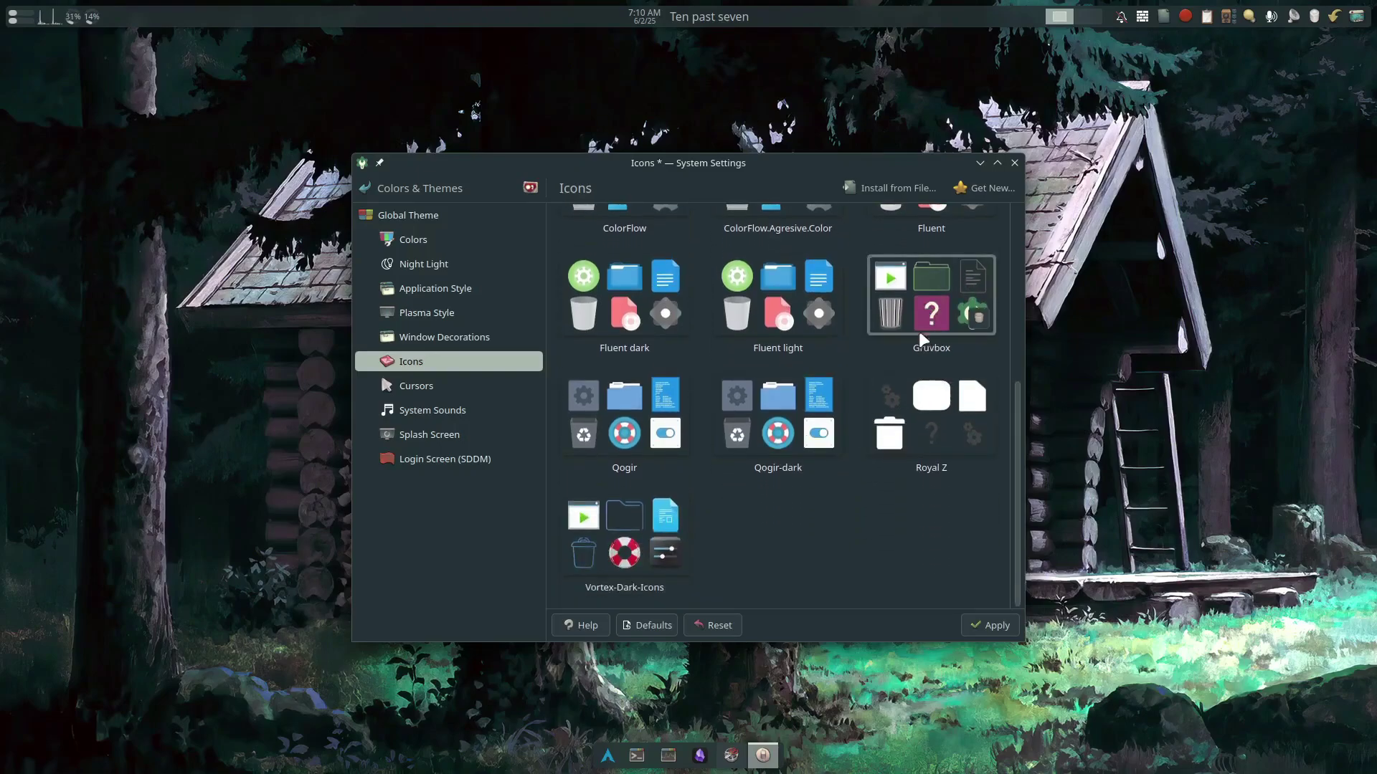
{"action": "left_click", "coordinate": [989, 623]}
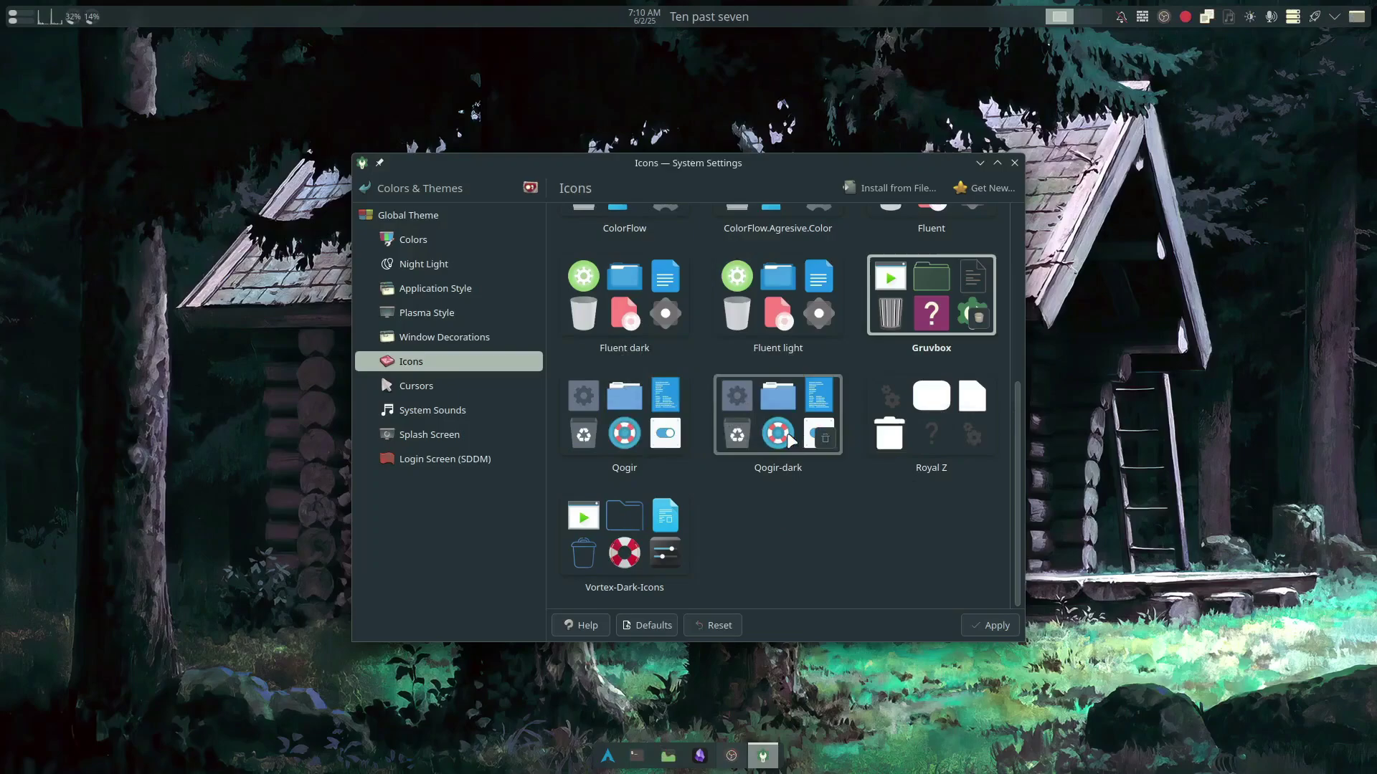
{"action": "scroll", "coordinate": [809, 488], "scroll_direction": "up", "scroll_amount": 3}
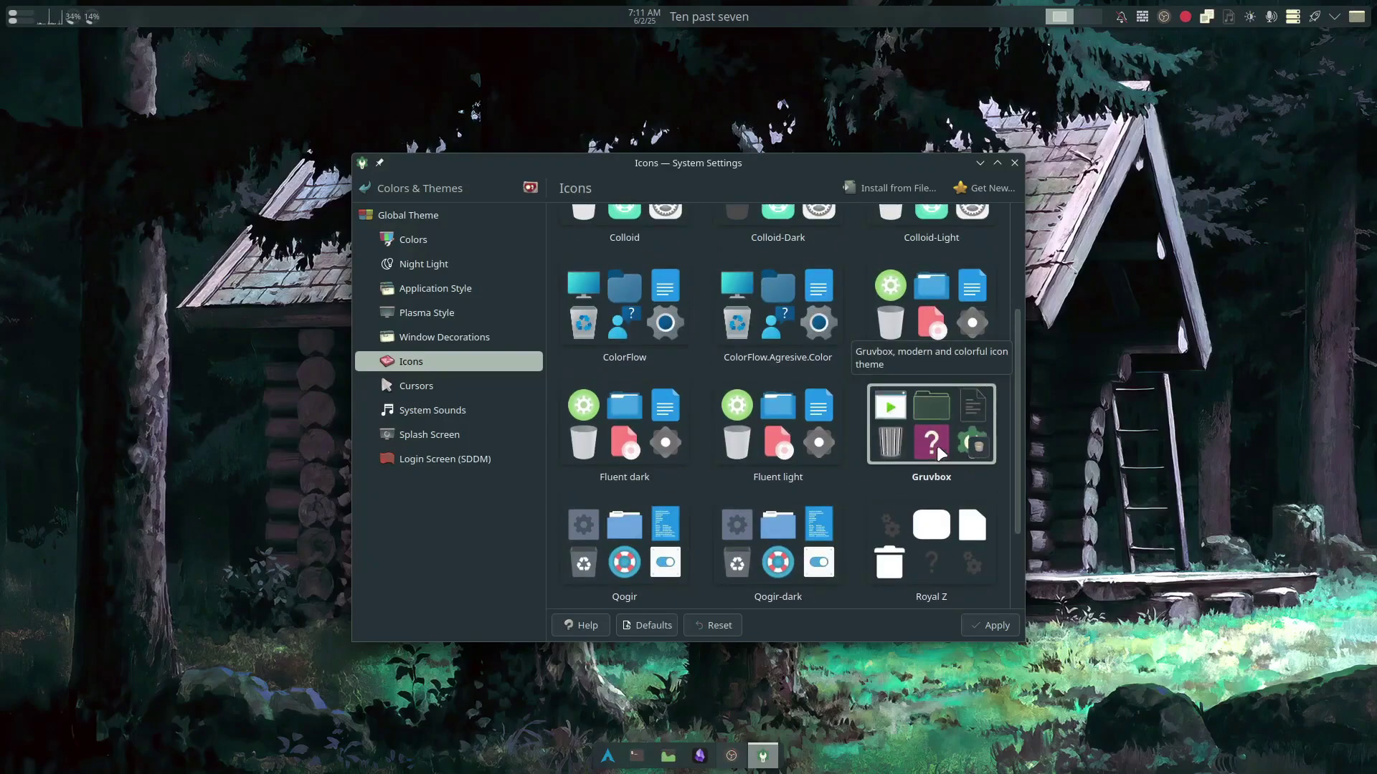
Move to the Cursors page and apply the Polarnight Cursors theme.
{"action": "key", "text": "Down"}
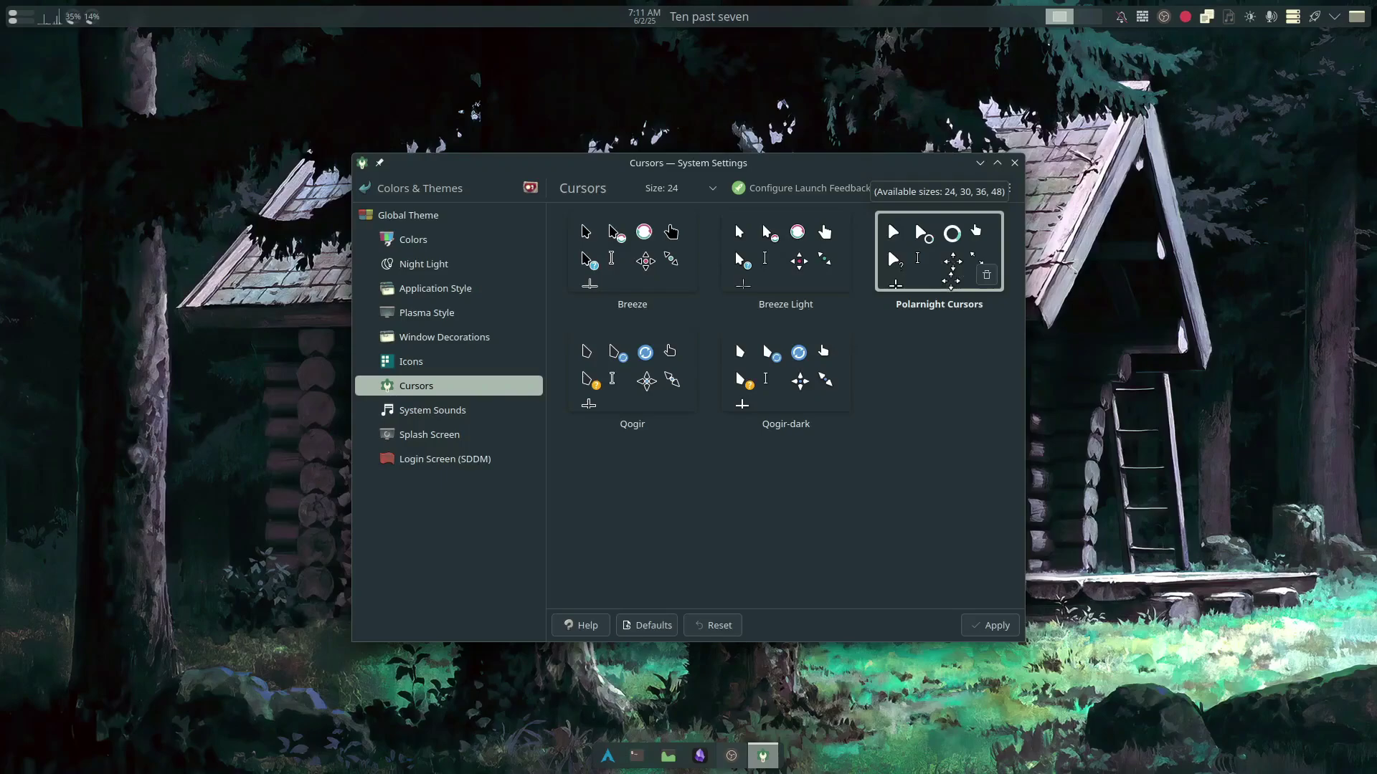
{"action": "key", "text": "Down"}
{"action": "key", "text": "Left"}
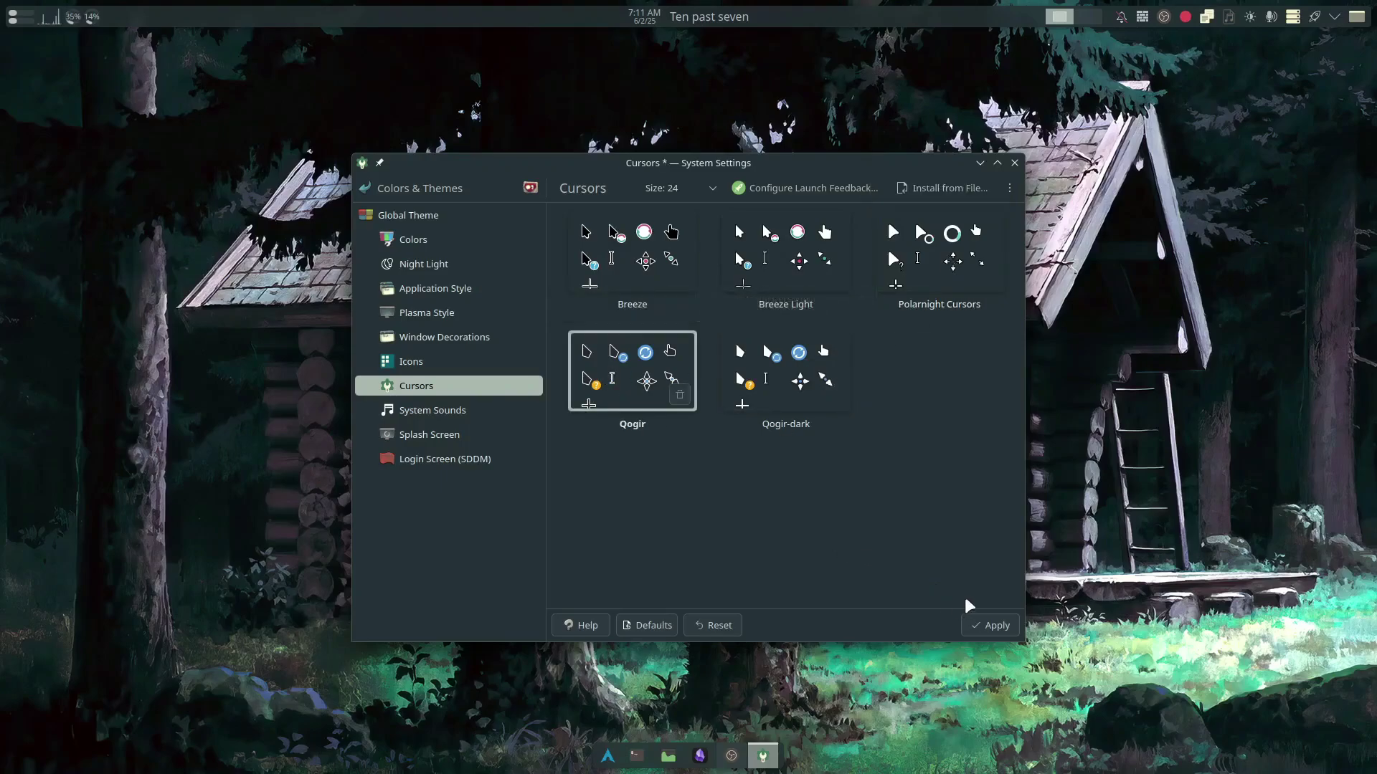
{"action": "left_click", "coordinate": [932, 294]}
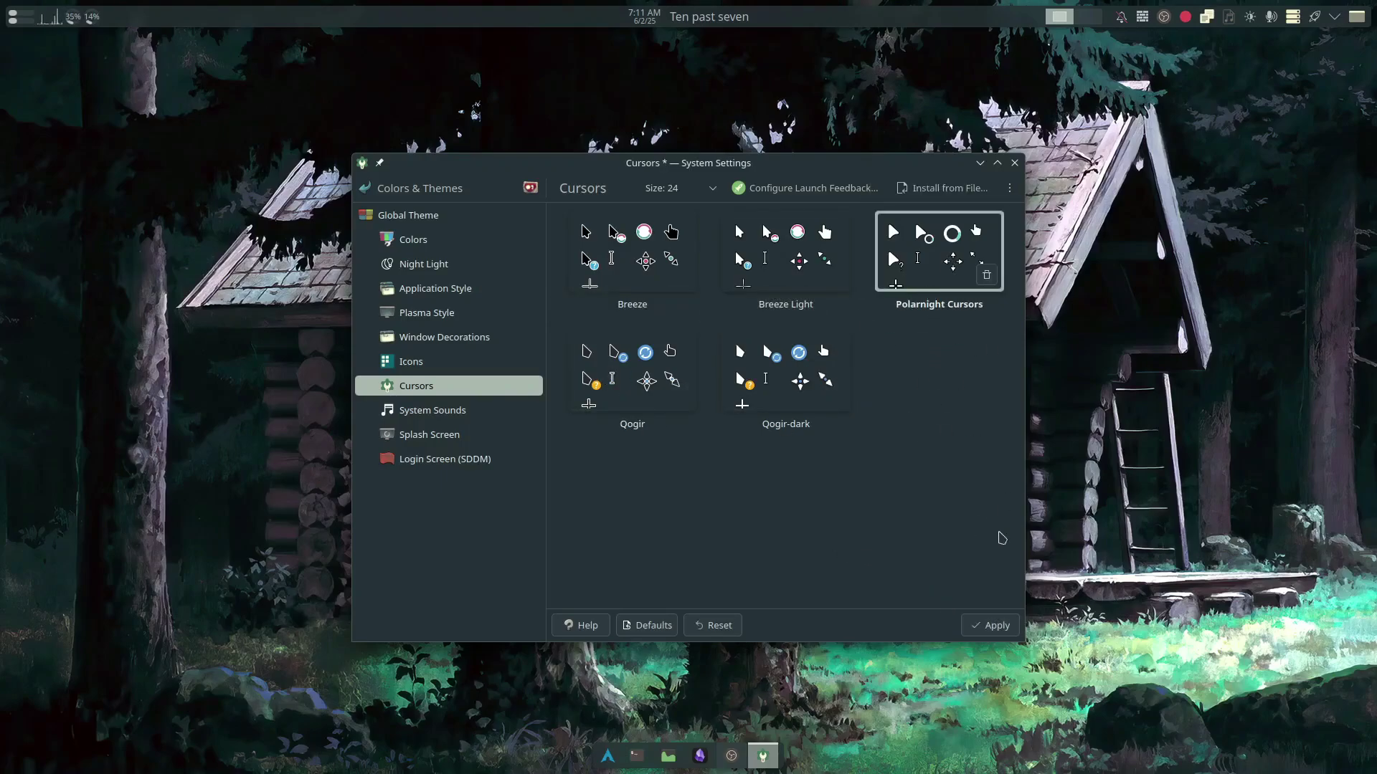
{"action": "left_click", "coordinate": [989, 626]}
Pass through System Sounds to the Splash Screen page, where archsimpleblue is current.
{"action": "left_click", "coordinate": [490, 416]}
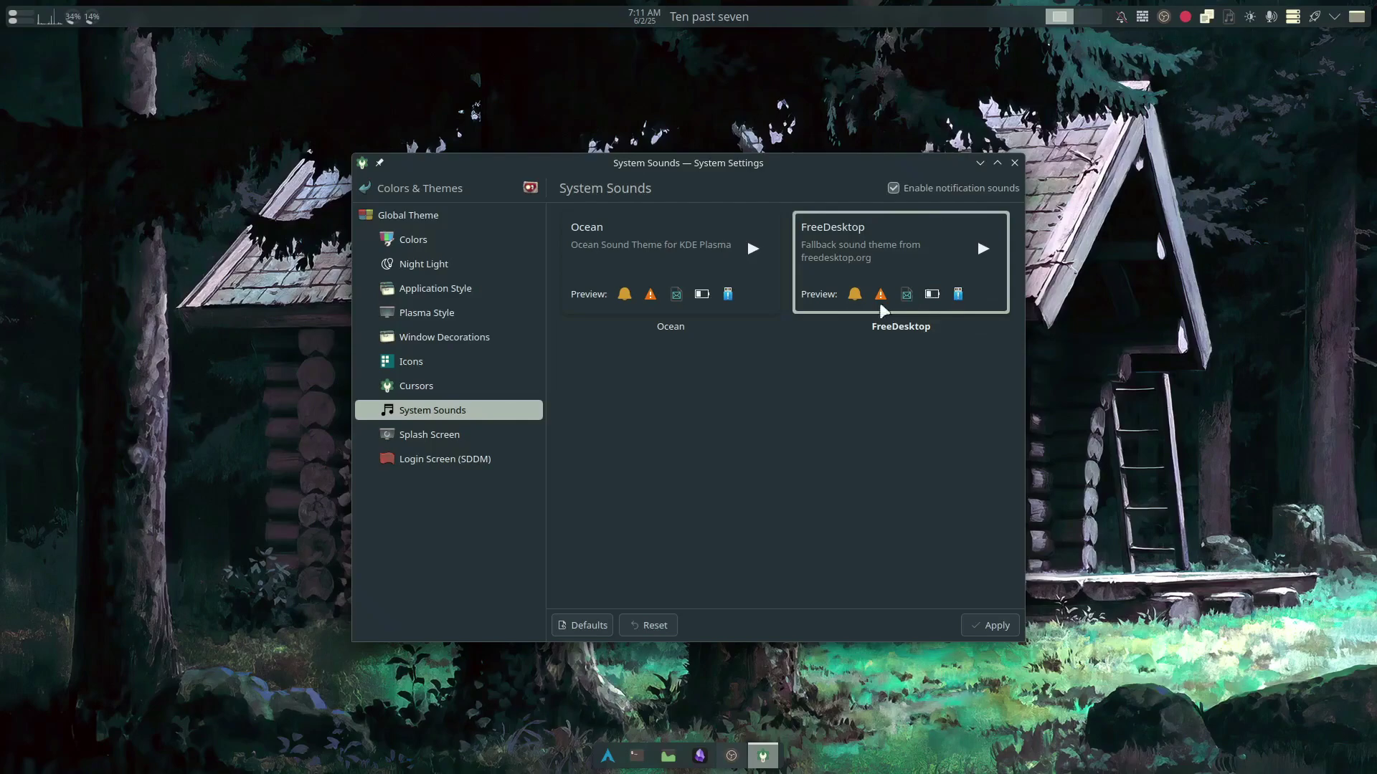
{"action": "left_click", "coordinate": [439, 438]}
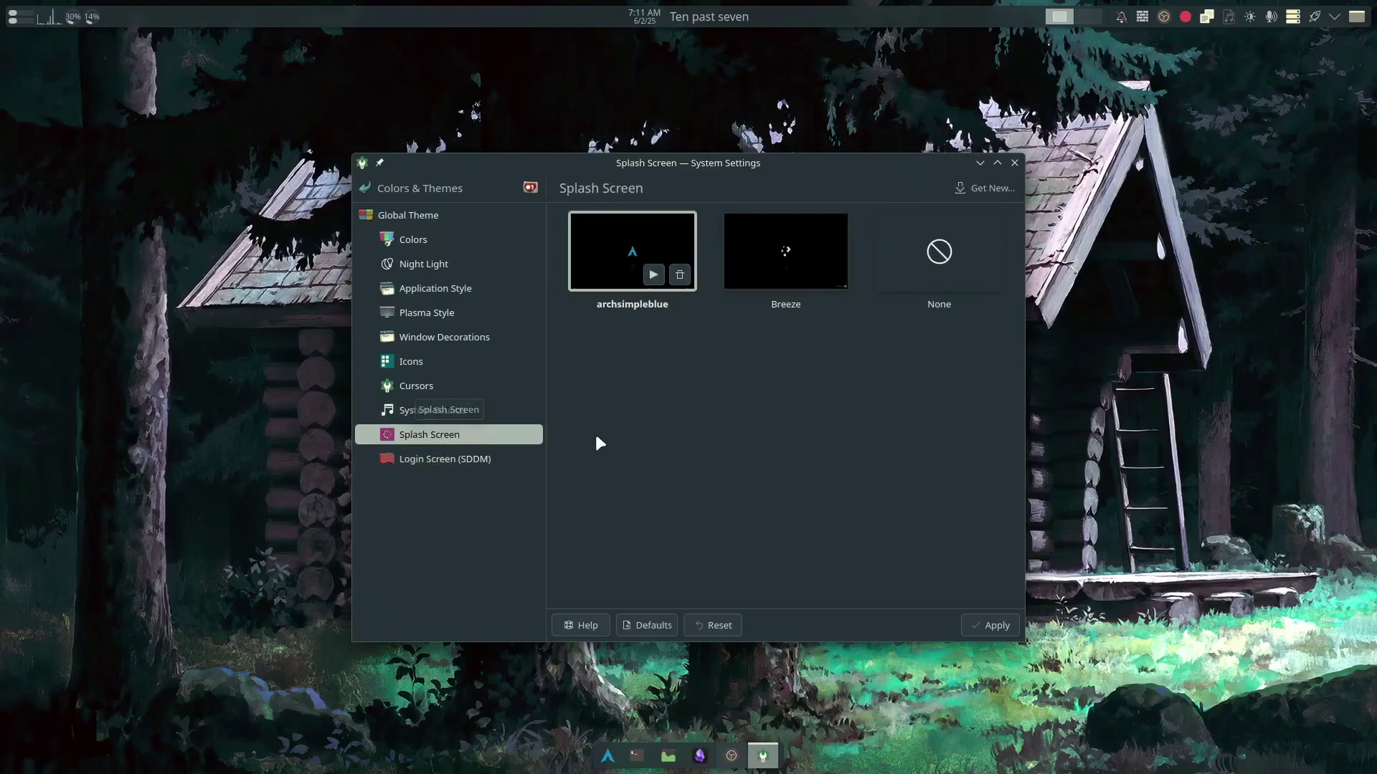
{"action": "mouse_move", "coordinate": [582, 233]}
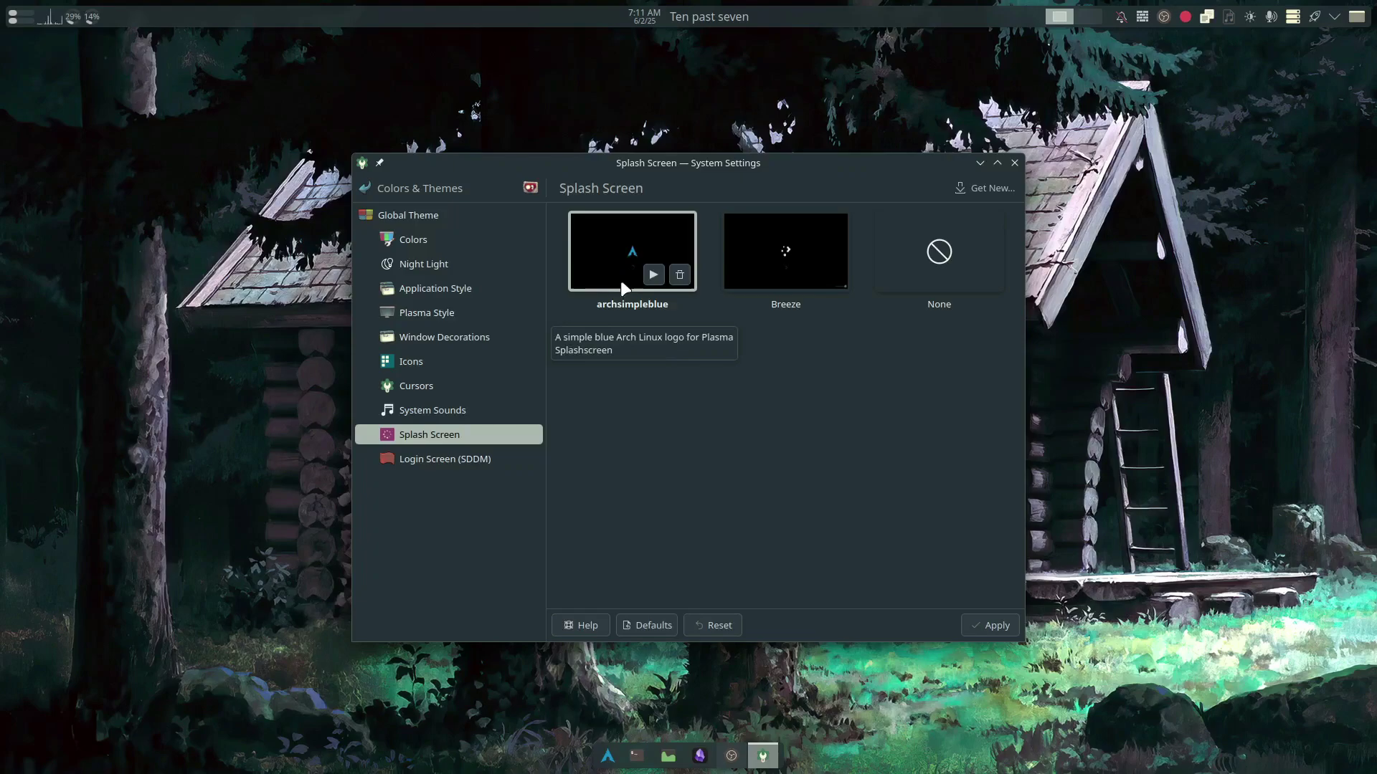
{"action": "left_click", "coordinate": [986, 188]}
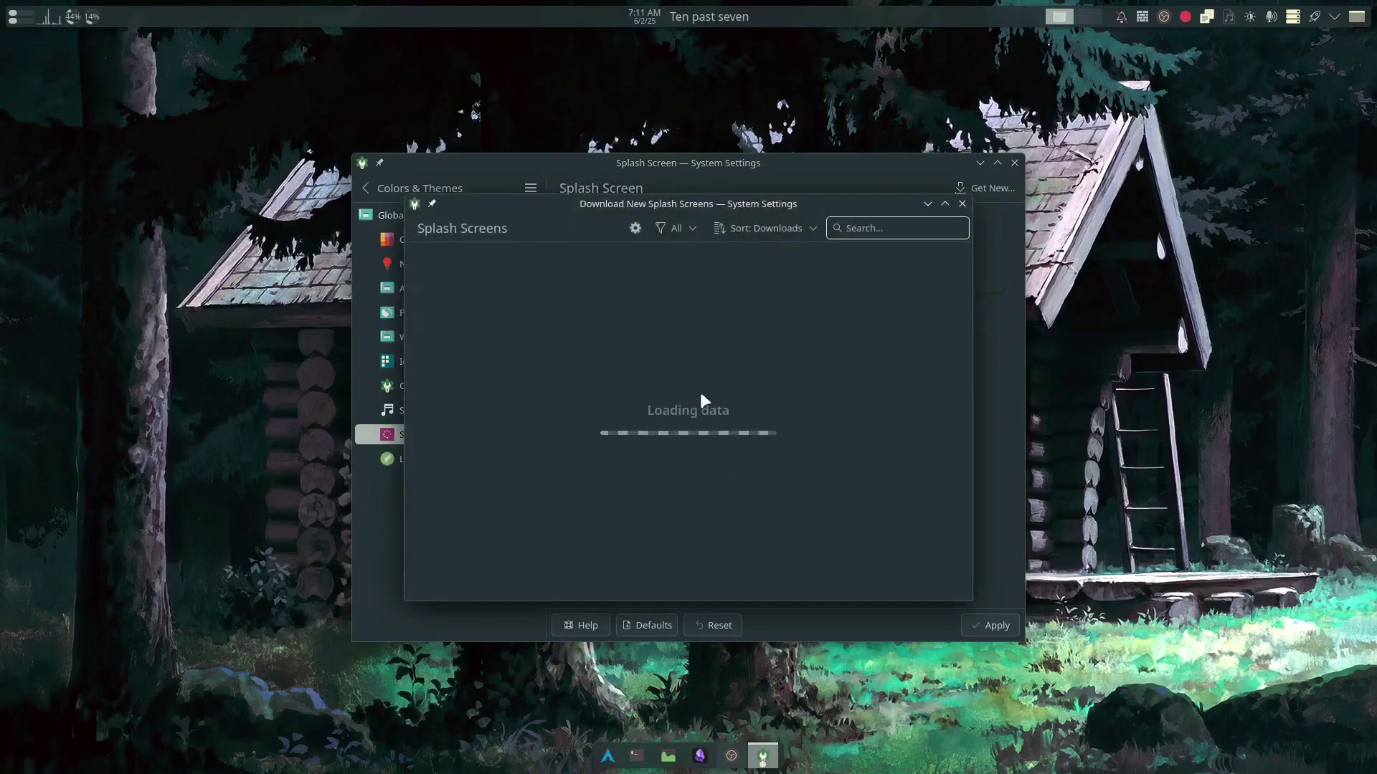
{"action": "mouse_move", "coordinate": [808, 424]}
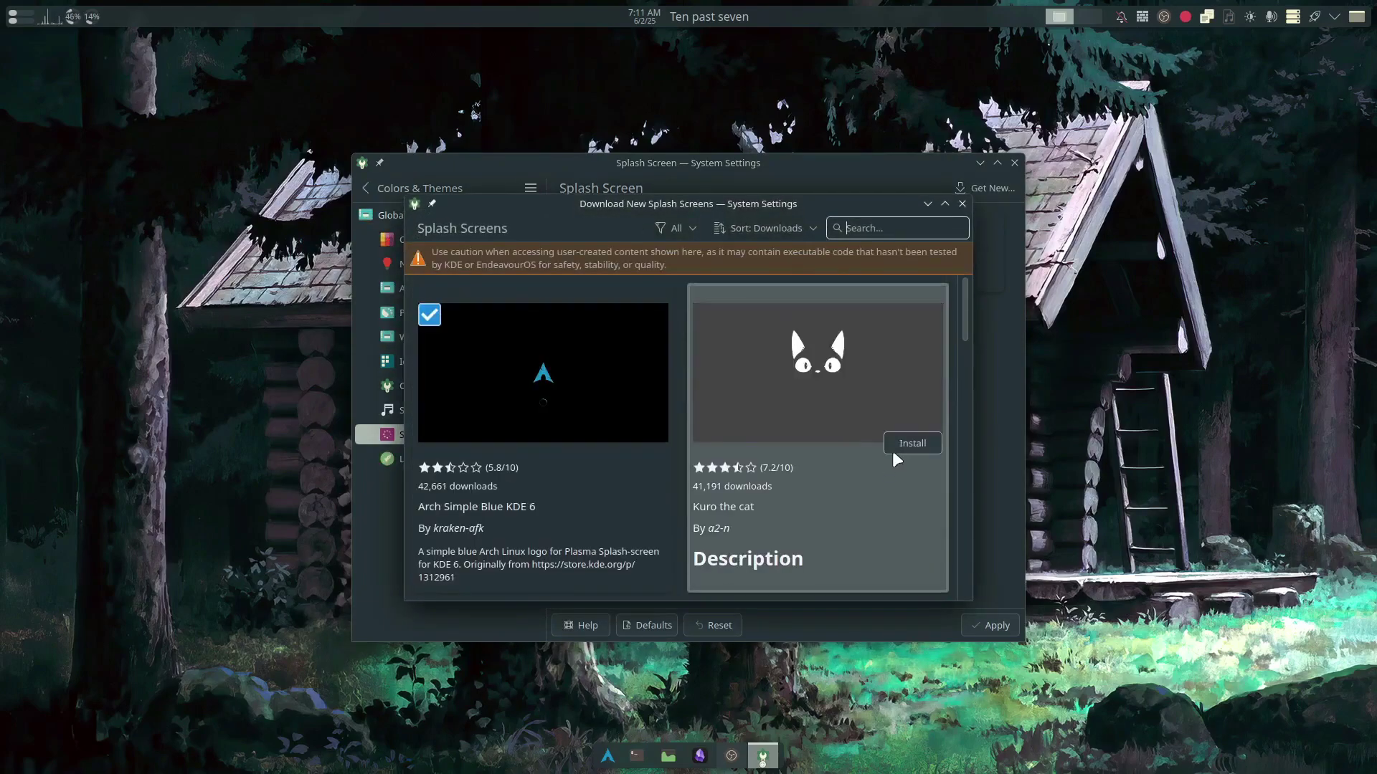
{"action": "scroll", "coordinate": [789, 444], "scroll_direction": "down", "scroll_amount": 10}
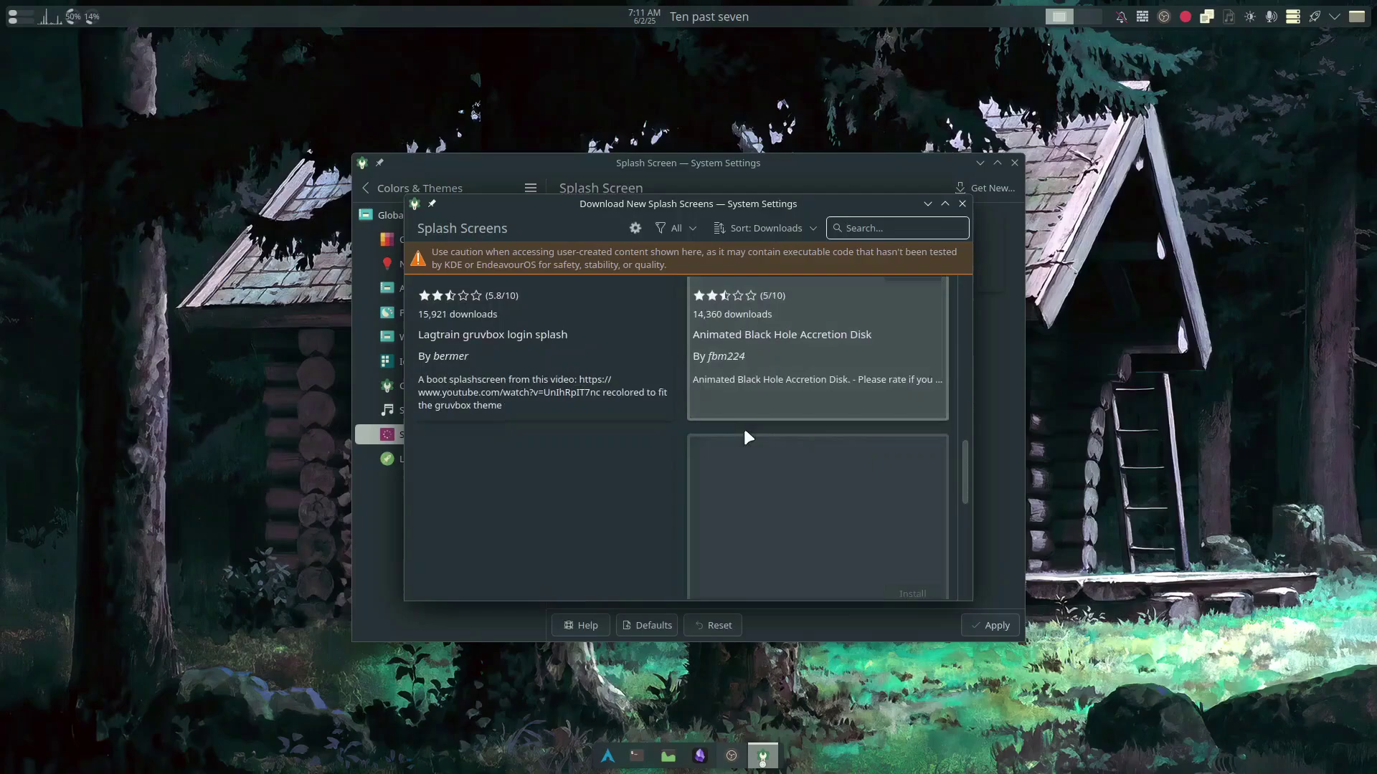
{"action": "scroll", "coordinate": [755, 435], "scroll_direction": "up", "scroll_amount": 8}
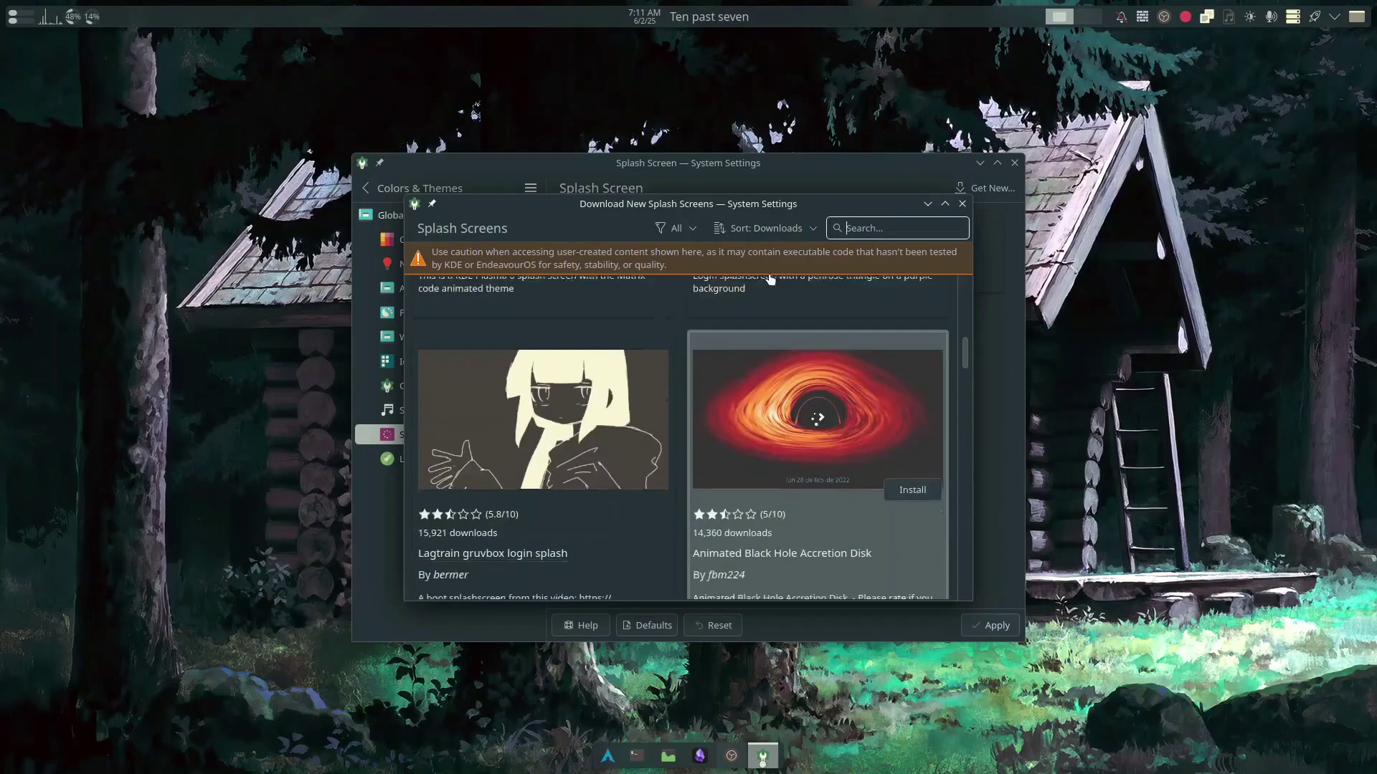
{"action": "scroll", "coordinate": [731, 318], "scroll_direction": "up", "scroll_amount": 5}
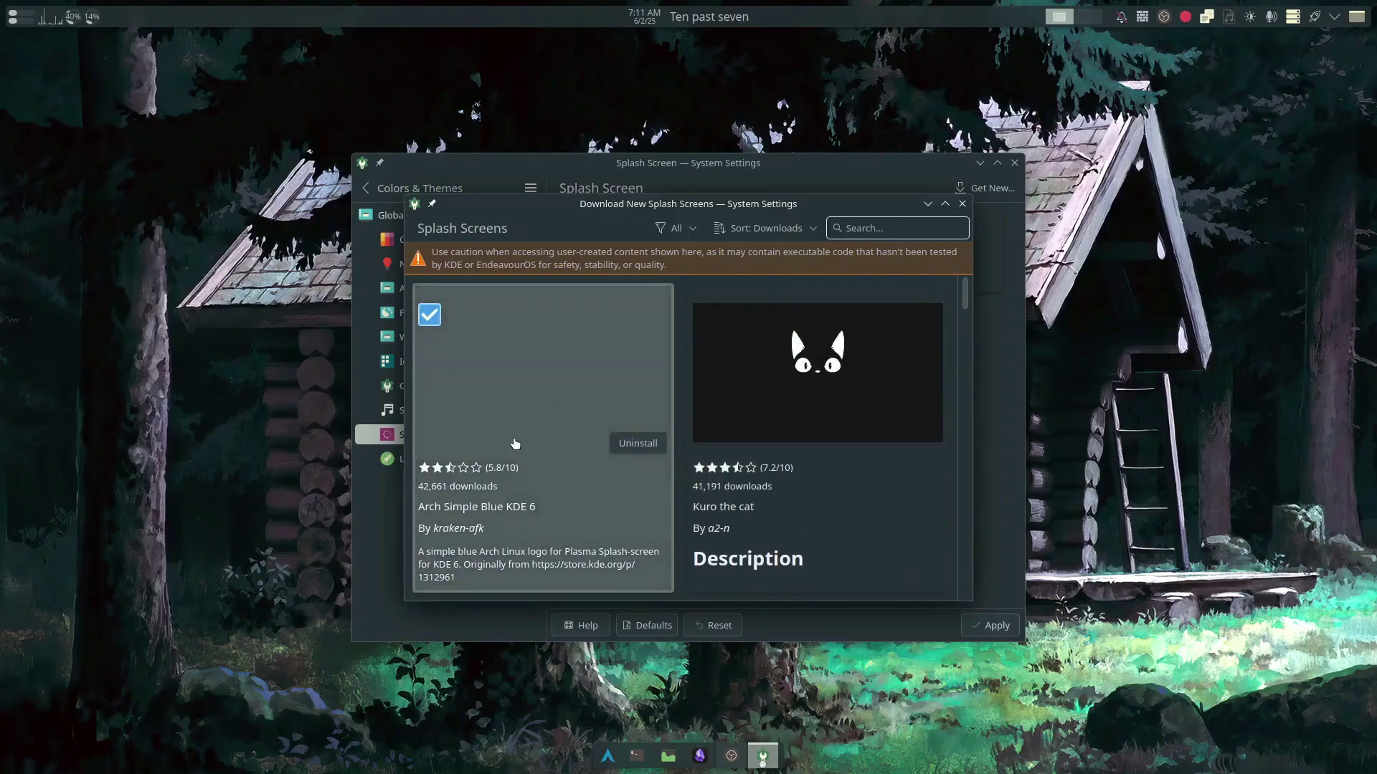
{"action": "left_click", "coordinate": [962, 203]}
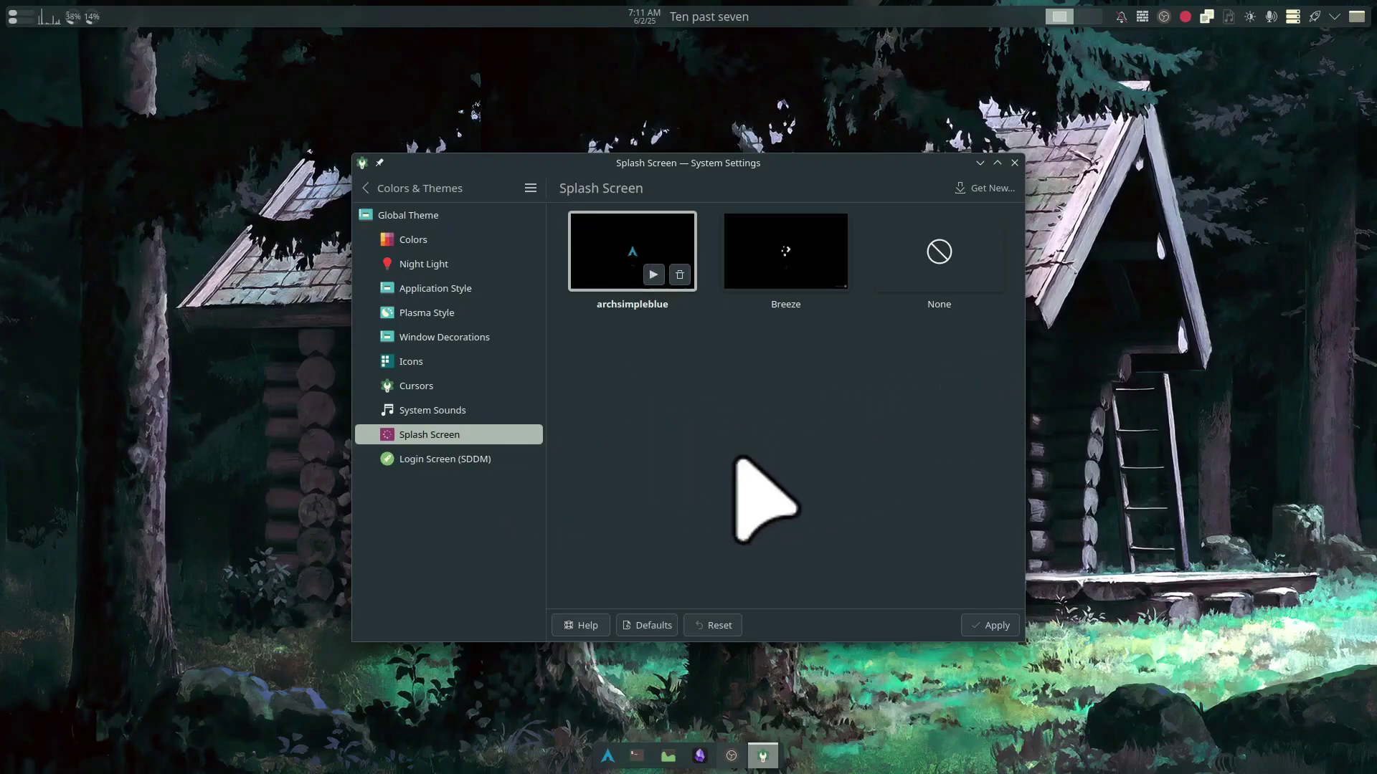
Open the Get New catalogue of downloadable themes from the Login Screen (SDDM) page.
{"action": "left_click", "coordinate": [475, 460]}
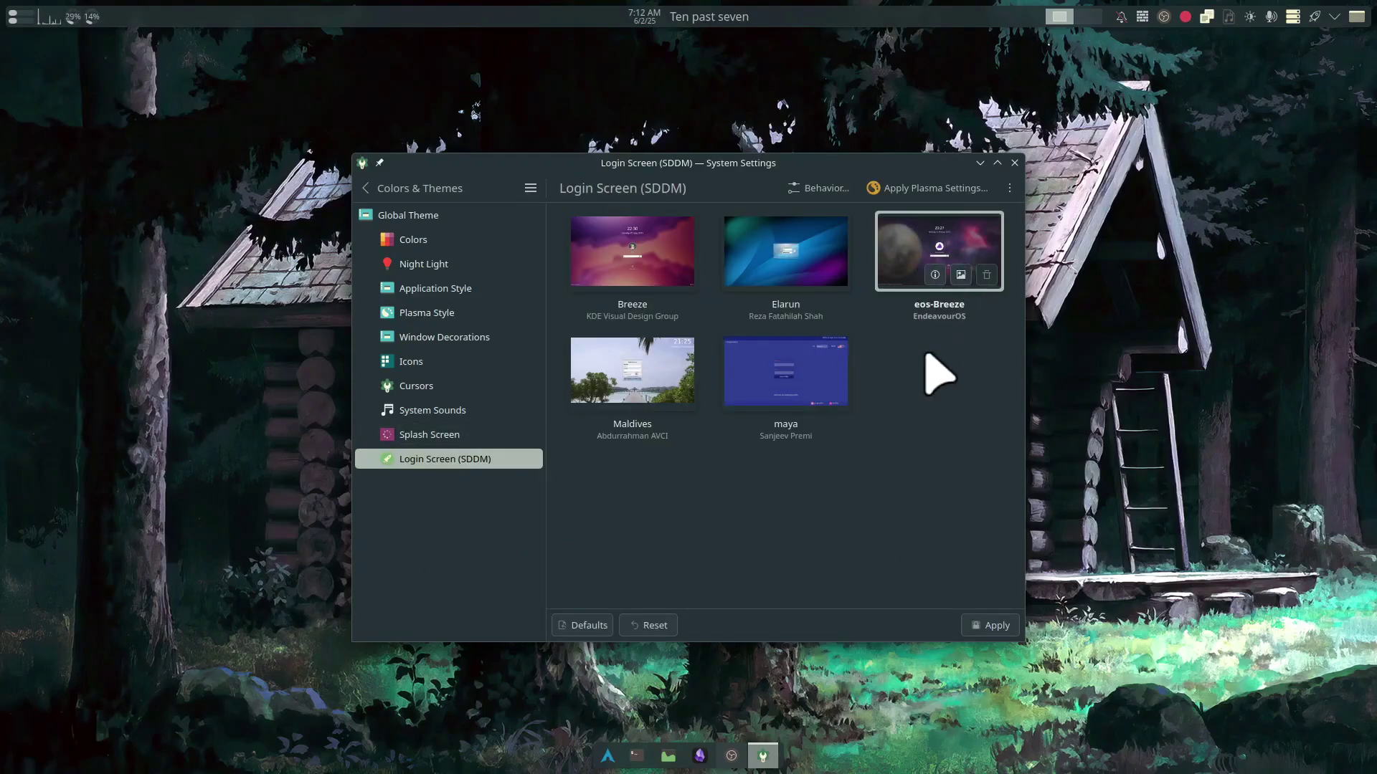
{"action": "left_click", "coordinate": [1009, 188]}
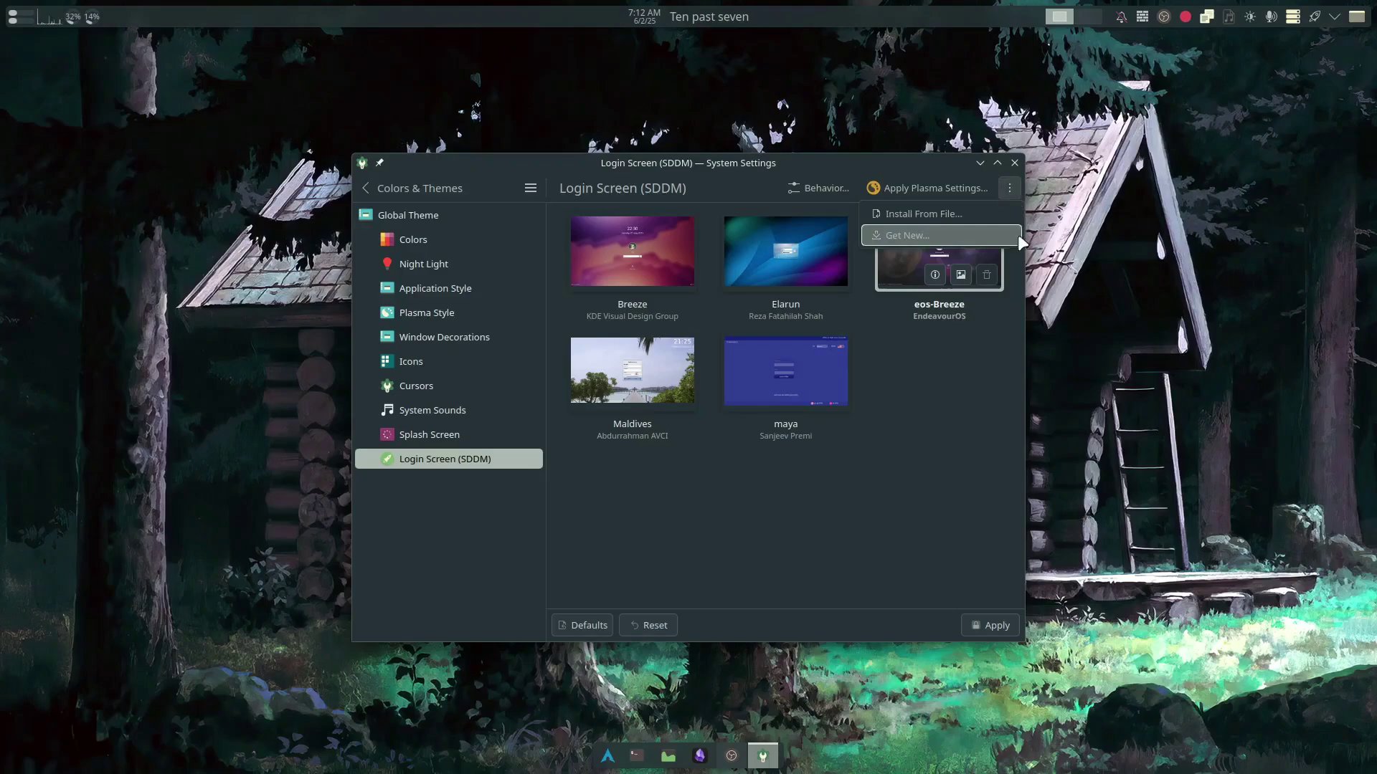
{"action": "left_click", "coordinate": [980, 236]}
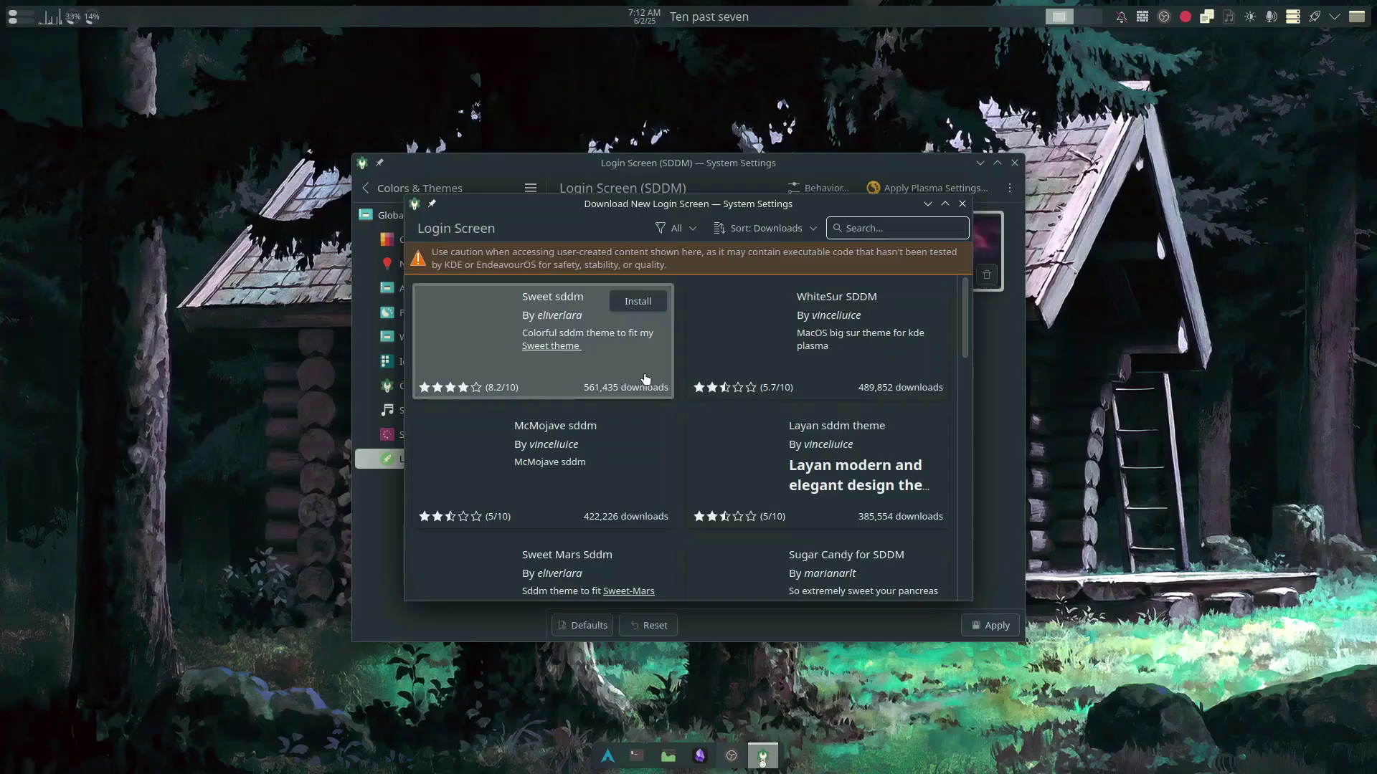
{"action": "scroll", "coordinate": [645, 380], "scroll_direction": "down", "scroll_amount": 3}
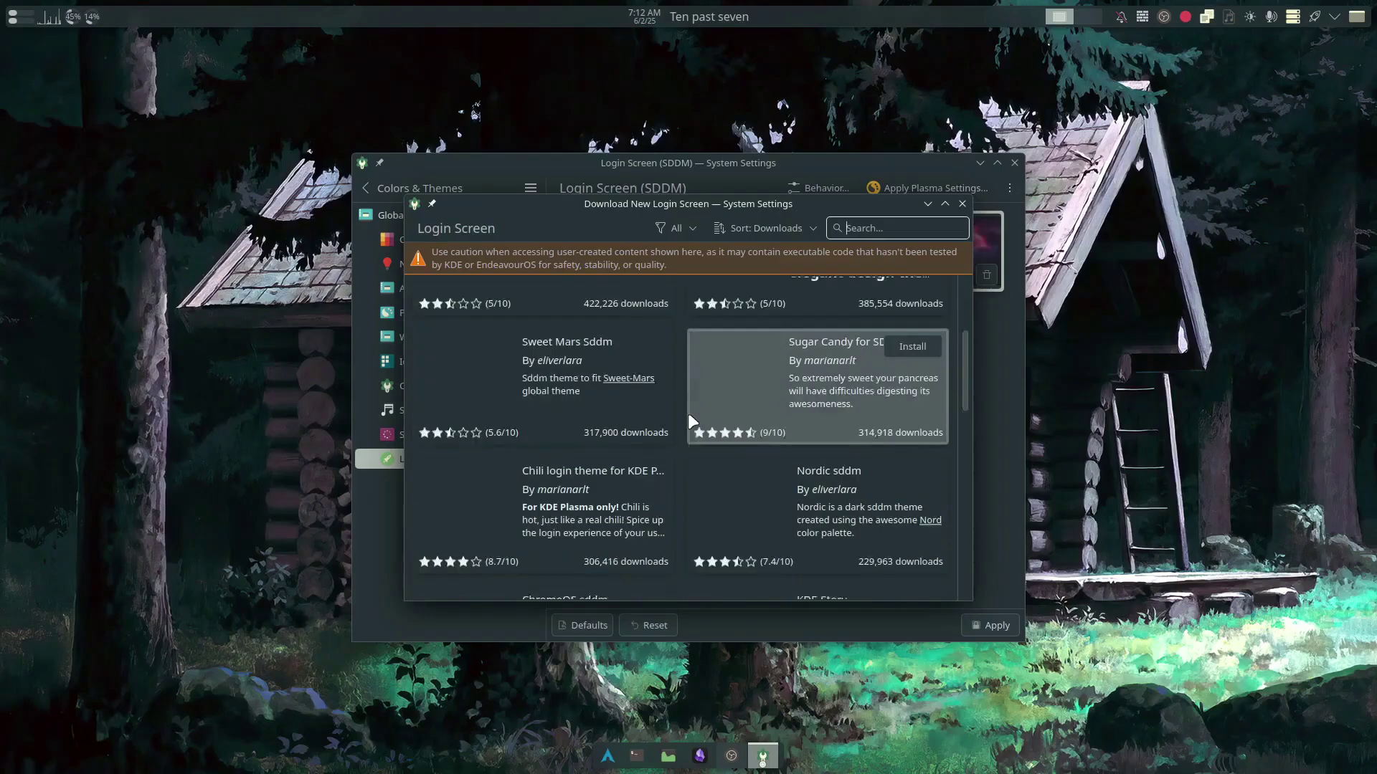
{"action": "scroll", "coordinate": [689, 415], "scroll_direction": "up", "scroll_amount": 3}
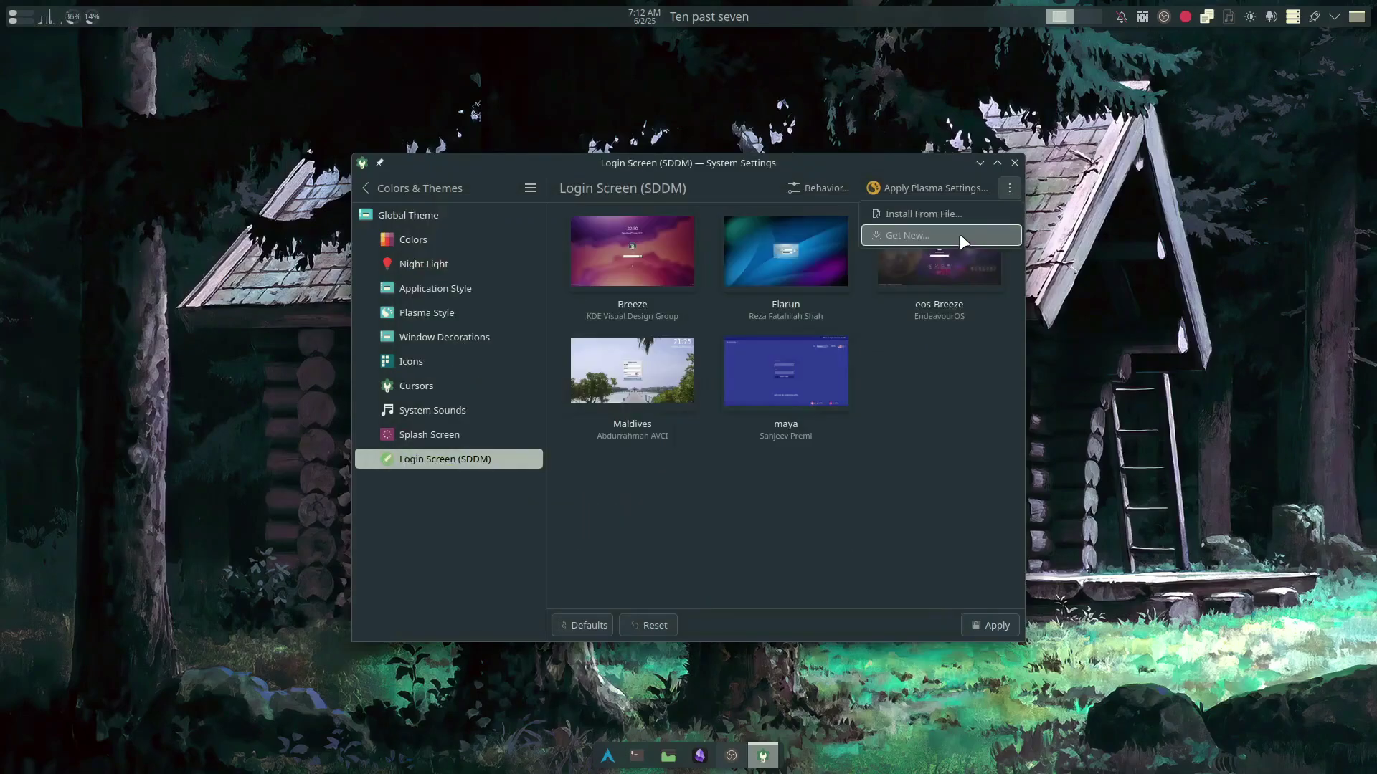
{"action": "left_click", "coordinate": [963, 236]}
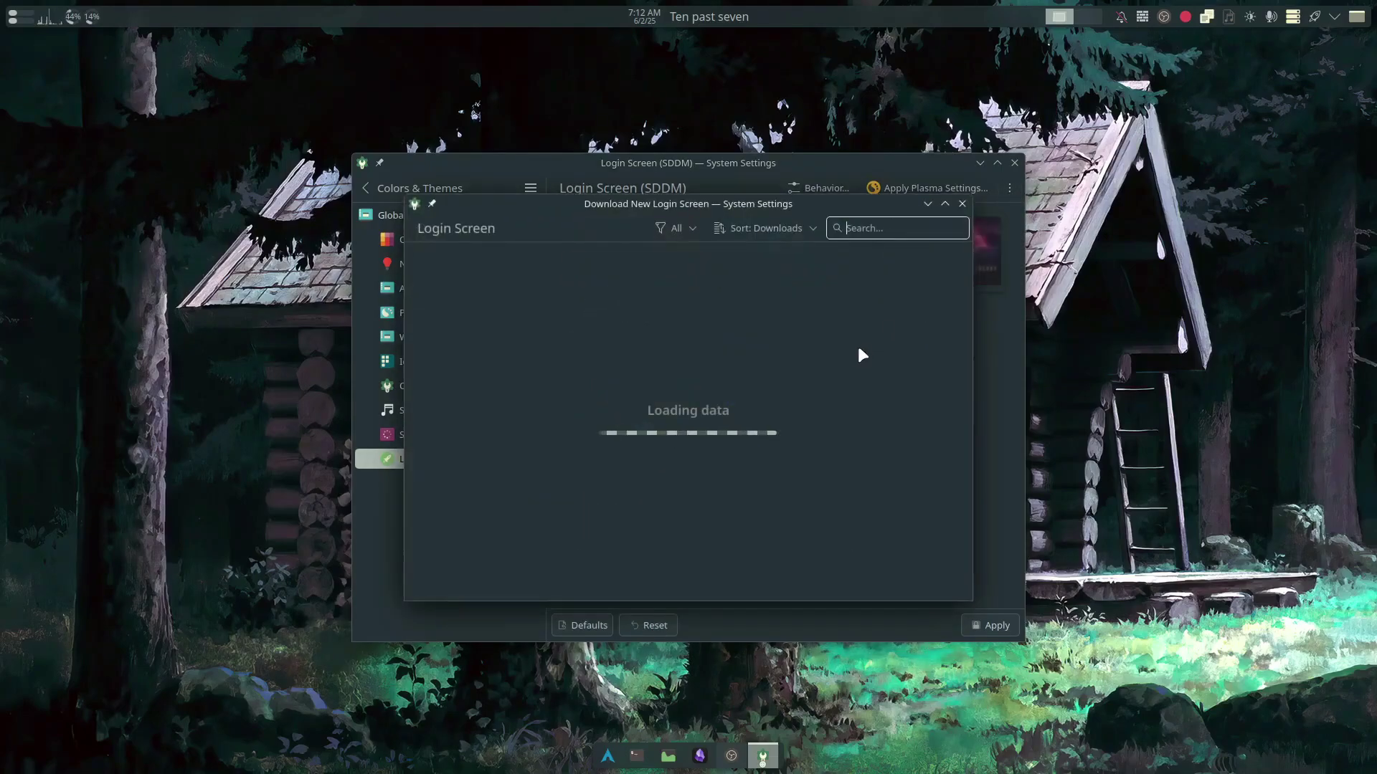
{"action": "scroll", "coordinate": [746, 373], "scroll_direction": "down", "scroll_amount": 2}
{"action": "scroll", "coordinate": [771, 368], "scroll_direction": "down", "scroll_amount": 5}
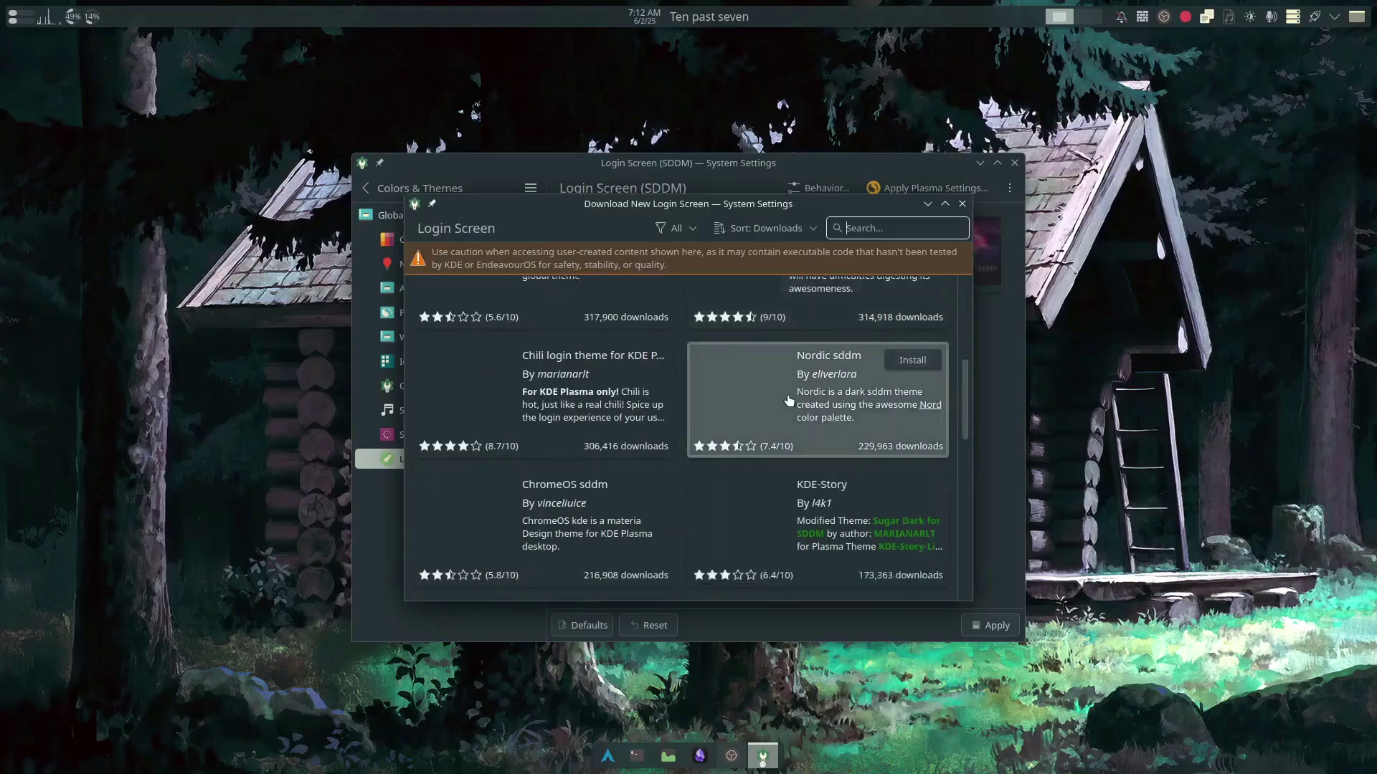
{"action": "scroll", "coordinate": [775, 406], "scroll_direction": "up", "scroll_amount": 5}
{"action": "scroll", "coordinate": [740, 434], "scroll_direction": "up", "scroll_amount": 3}
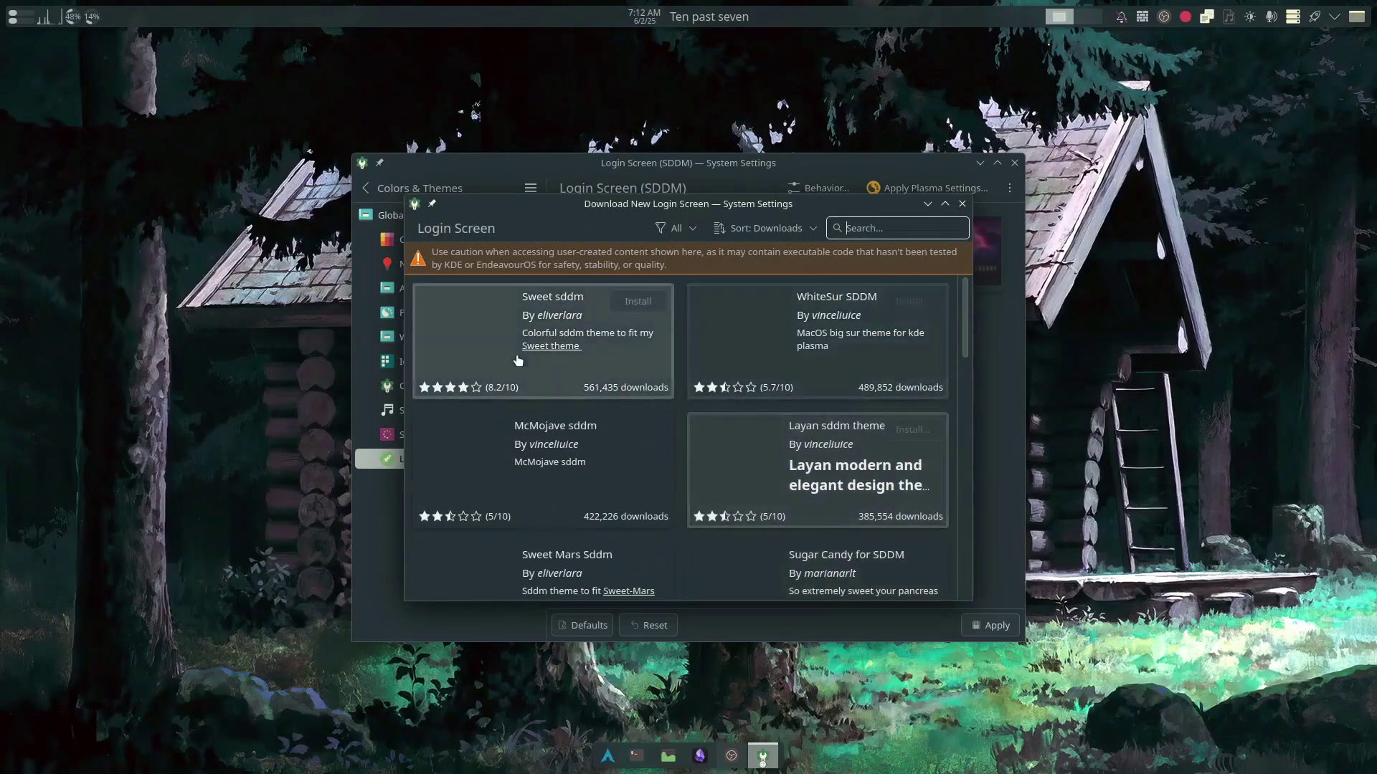
Browse the details of the Sweet, WhiteSur, Sweet Mars, Sugar Candy and Chili login themes.
{"action": "left_click", "coordinate": [545, 337]}
{"action": "left_click", "coordinate": [420, 228]}
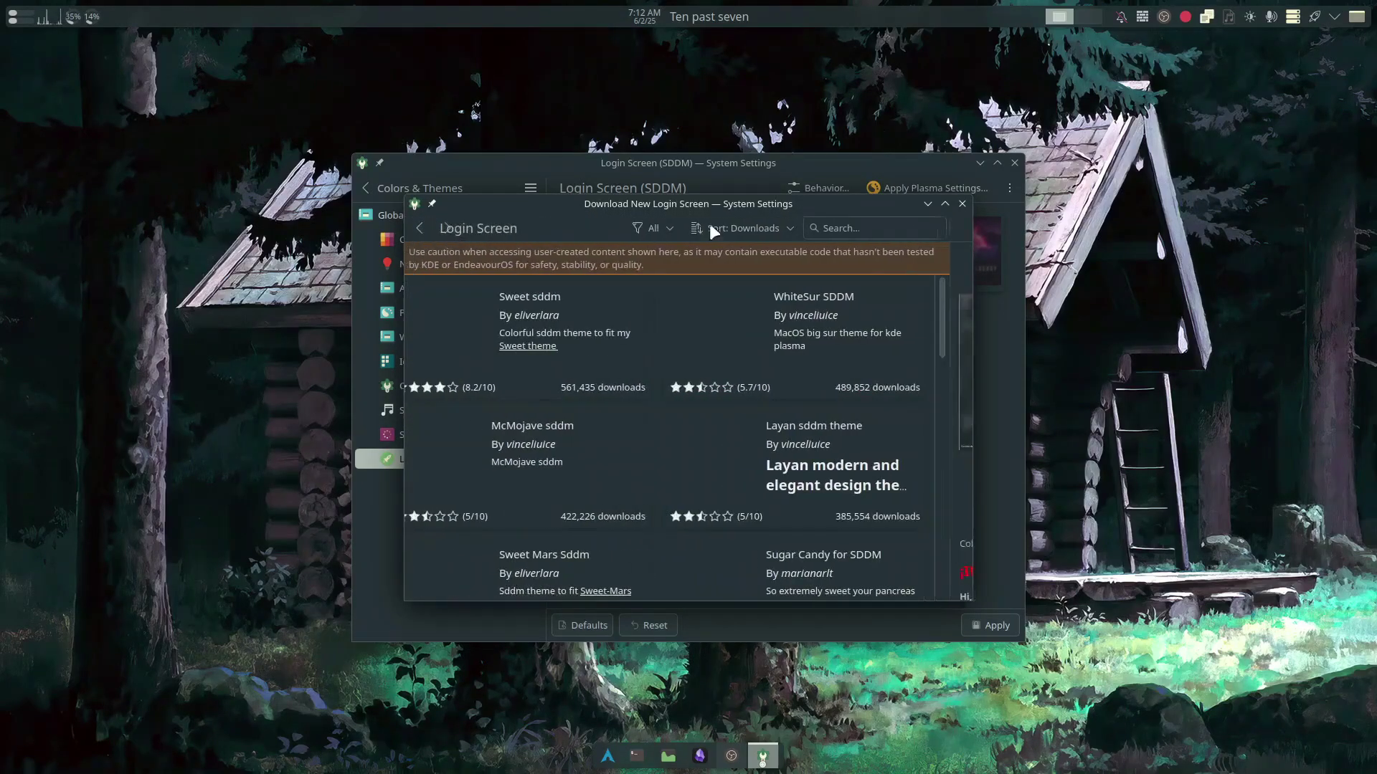
{"action": "left_click", "coordinate": [717, 345]}
{"action": "key", "text": "alt+Left"}
{"action": "scroll", "coordinate": [690, 471], "scroll_direction": "down", "scroll_amount": 1}
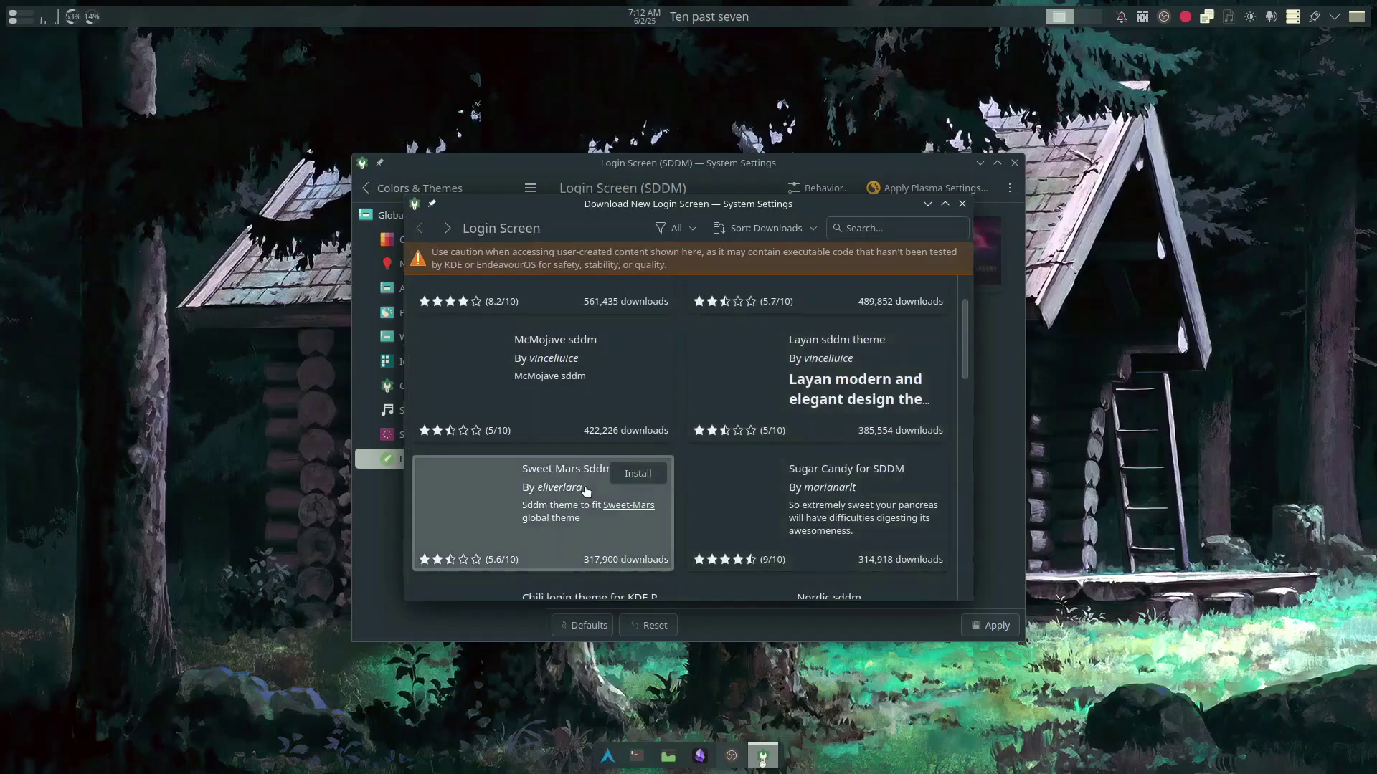
{"action": "left_click", "coordinate": [610, 502]}
{"action": "left_click", "coordinate": [419, 228]}
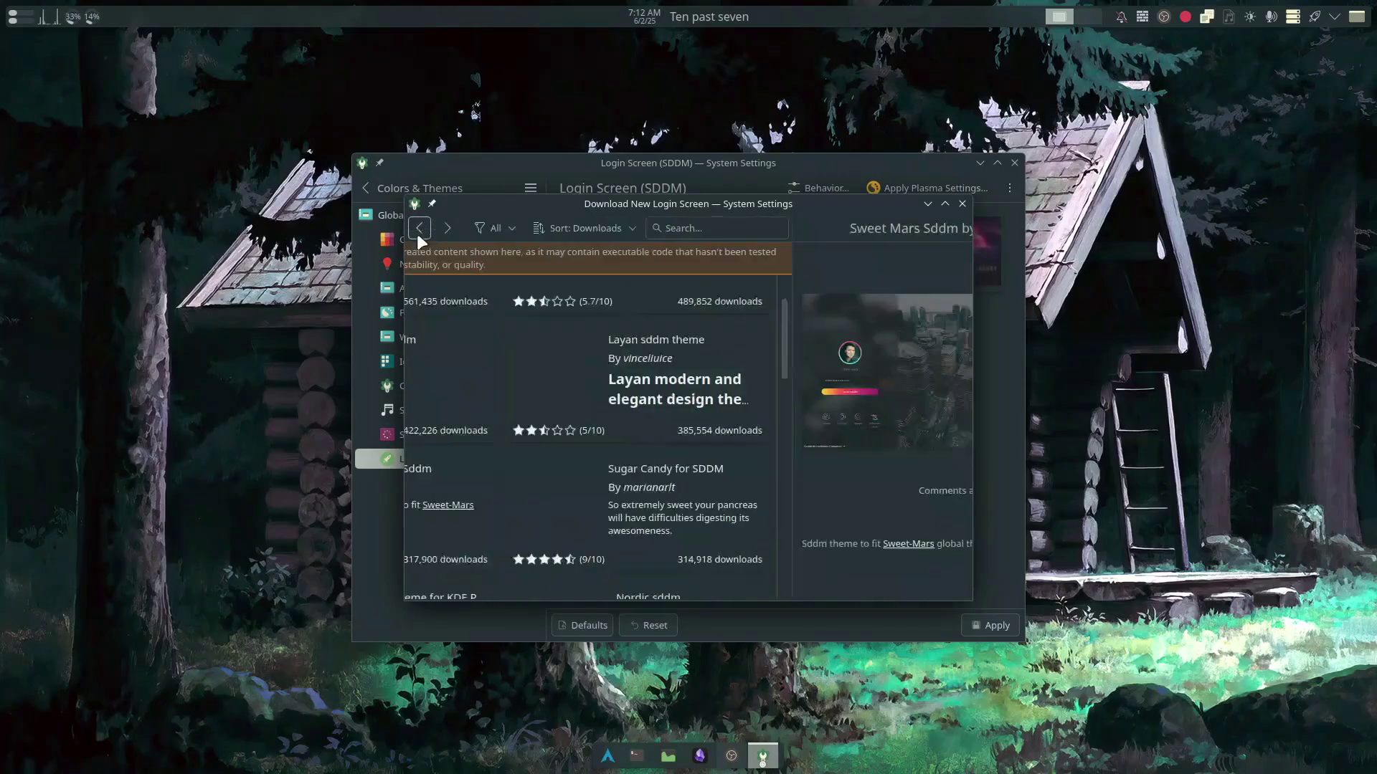
{"action": "scroll", "coordinate": [646, 431], "scroll_direction": "down", "scroll_amount": 2}
{"action": "left_click", "coordinate": [652, 447]}
{"action": "left_click", "coordinate": [420, 228]}
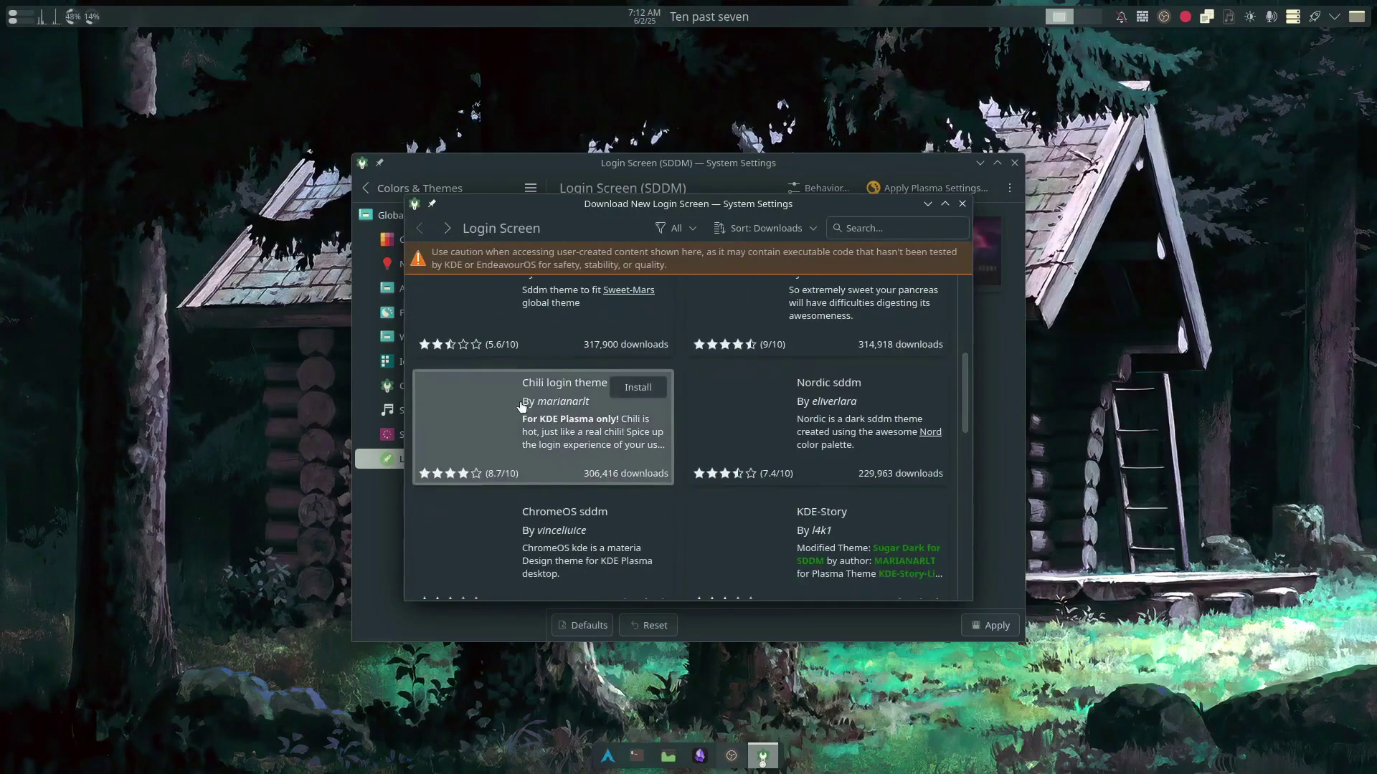
{"action": "left_click", "coordinate": [545, 423]}
{"action": "left_click", "coordinate": [420, 228]}
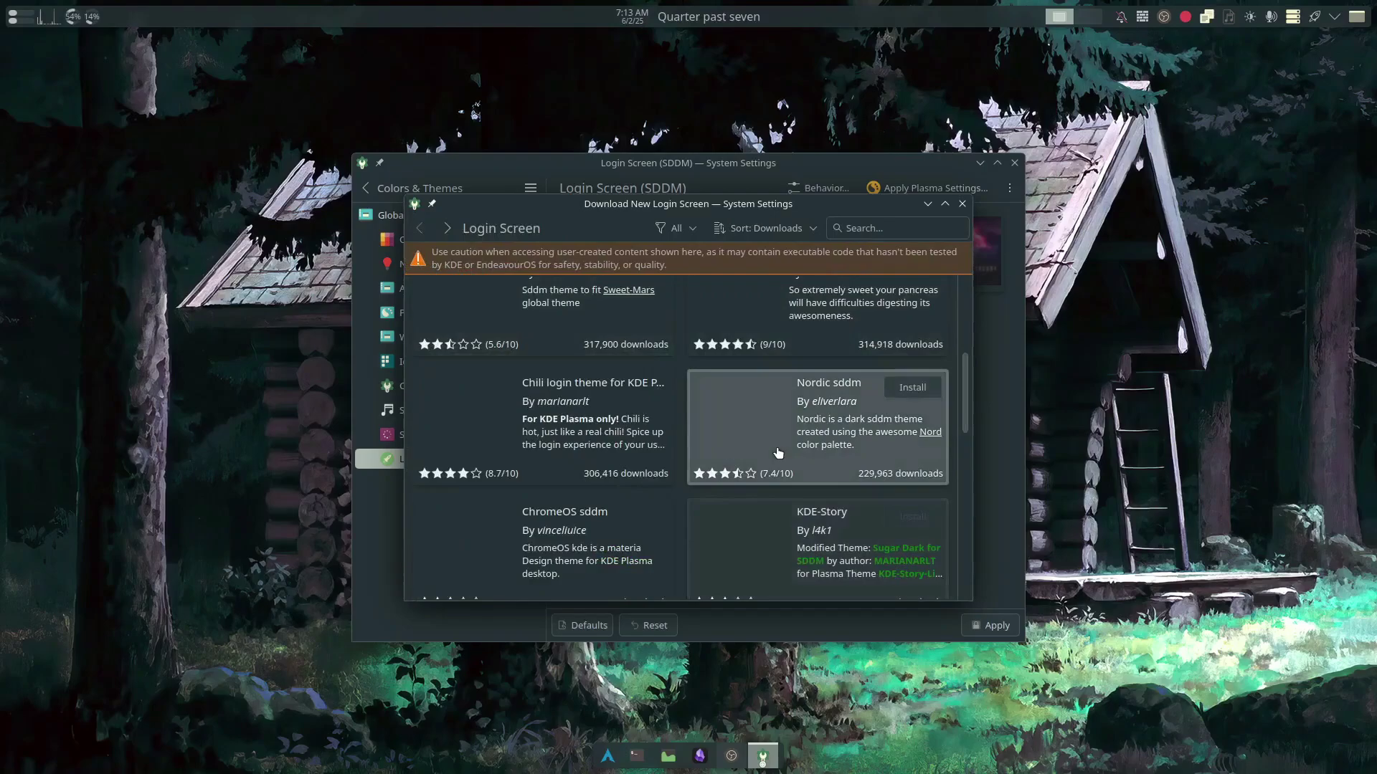
View the Nordic, ChromeOS and KDE-Story themes, enlarging a KDE-Story preview.
{"action": "left_click", "coordinate": [846, 430]}
{"action": "left_click", "coordinate": [419, 228]}
{"action": "scroll", "coordinate": [490, 502], "scroll_direction": "down", "scroll_amount": 1}
{"action": "left_click", "coordinate": [490, 502]}
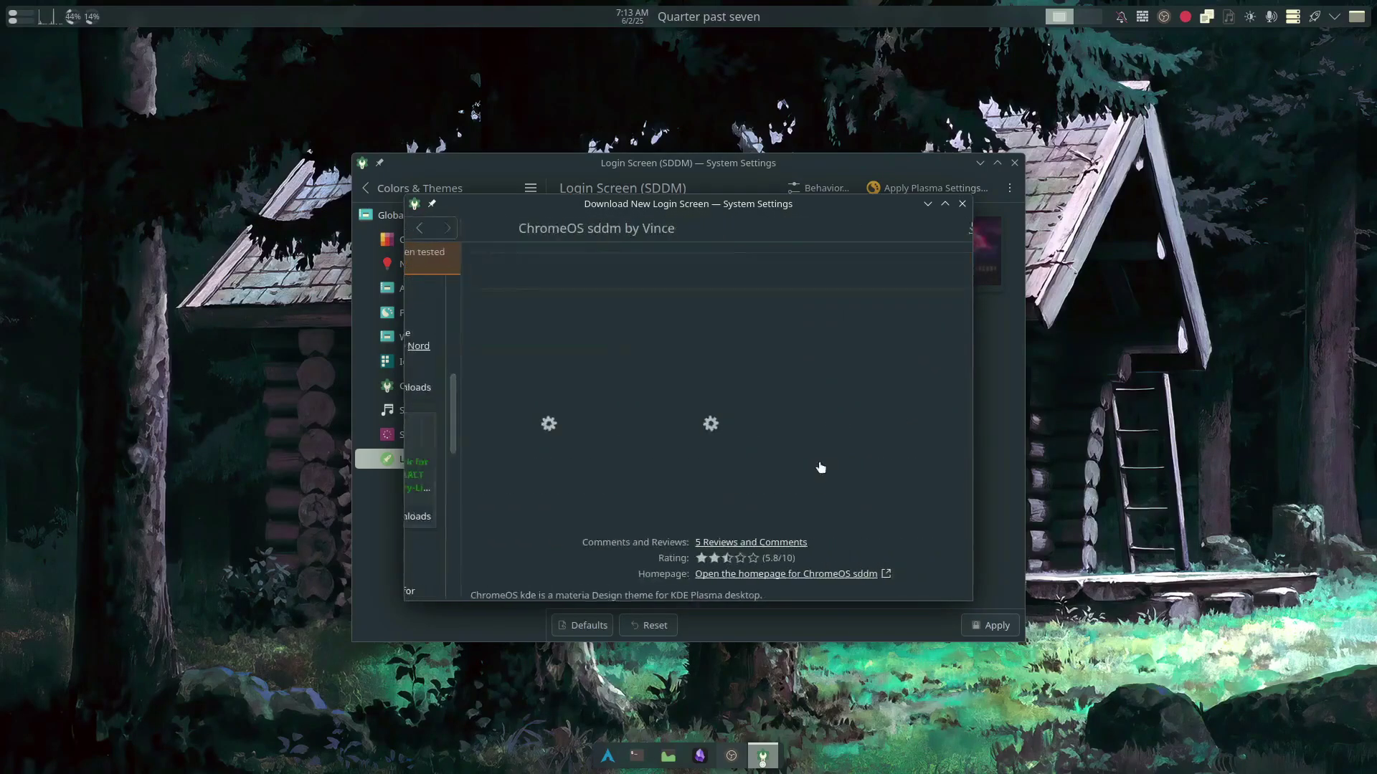
{"action": "key", "text": "alt+Left"}
{"action": "scroll", "coordinate": [824, 466], "scroll_direction": "down", "scroll_amount": 1}
{"action": "left_click", "coordinate": [882, 459]}
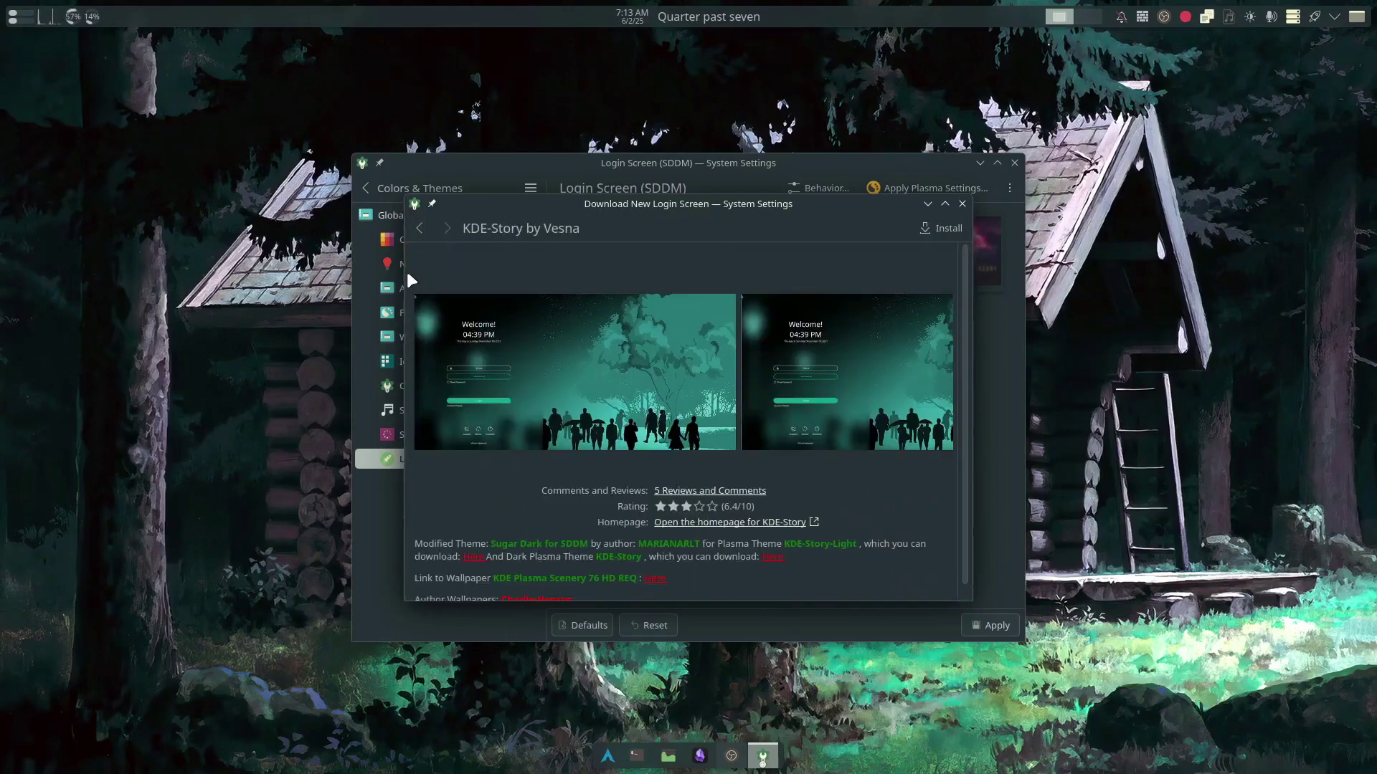
{"action": "left_click", "coordinate": [928, 363]}
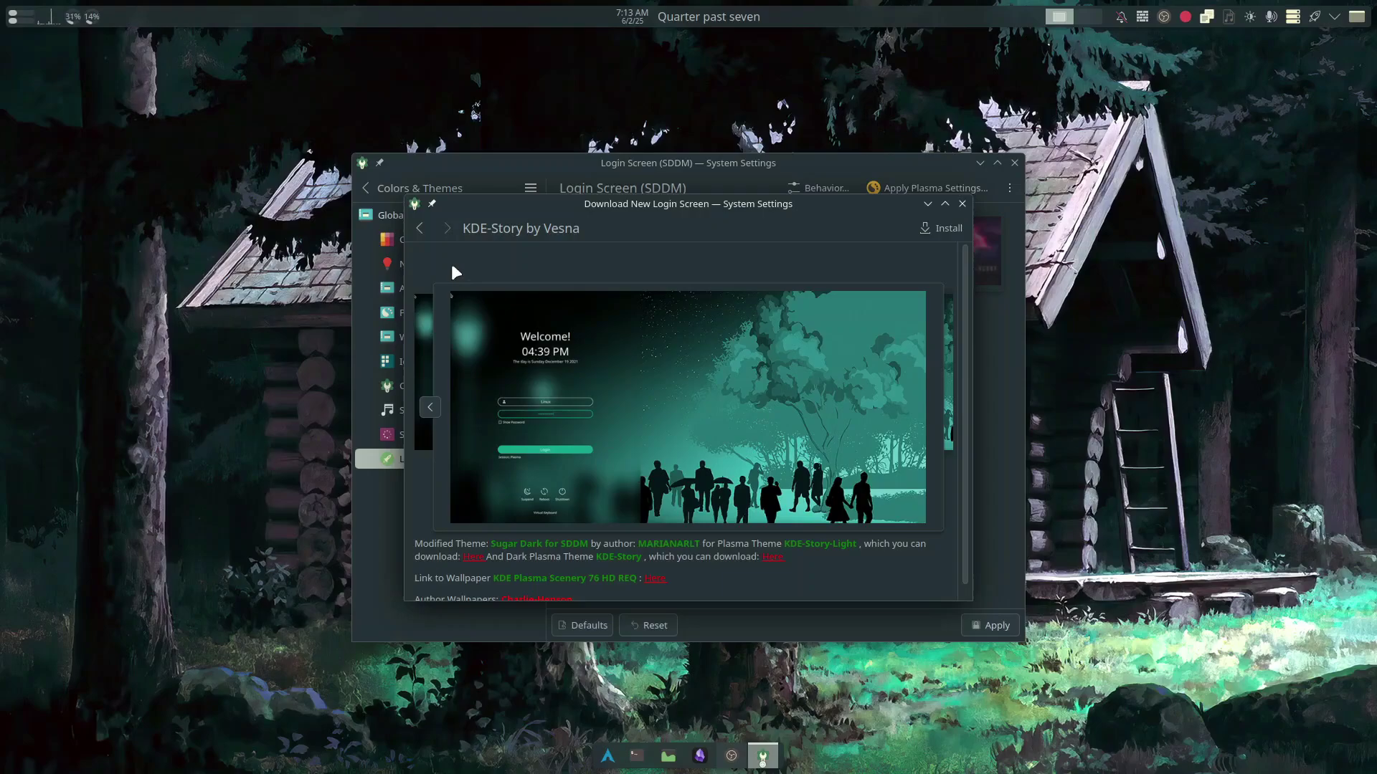
{"action": "left_click", "coordinate": [431, 227]}
View the We10XOS-dark, Ant-Dark, Ant-Dracula and Gently-Blur theme details.
{"action": "left_click", "coordinate": [718, 488]}
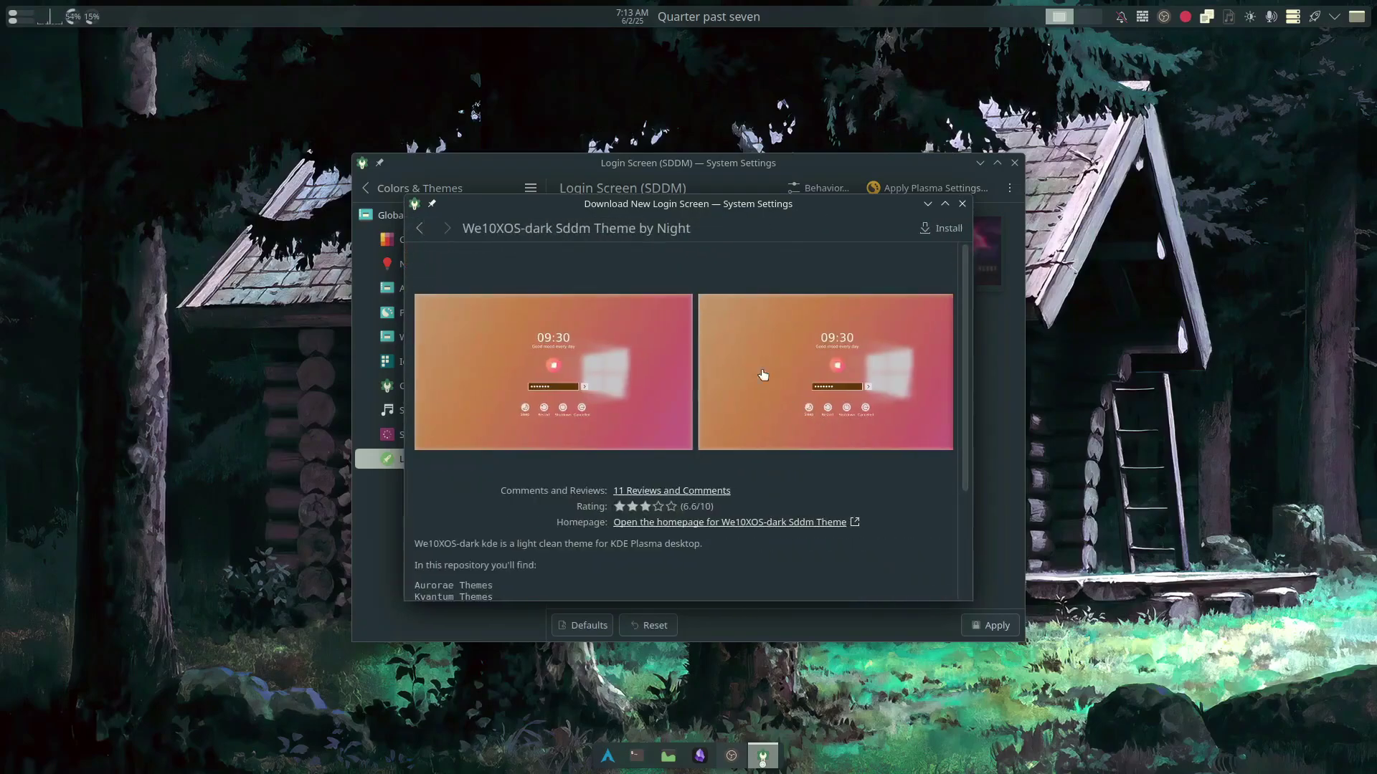
{"action": "left_click", "coordinate": [431, 228]}
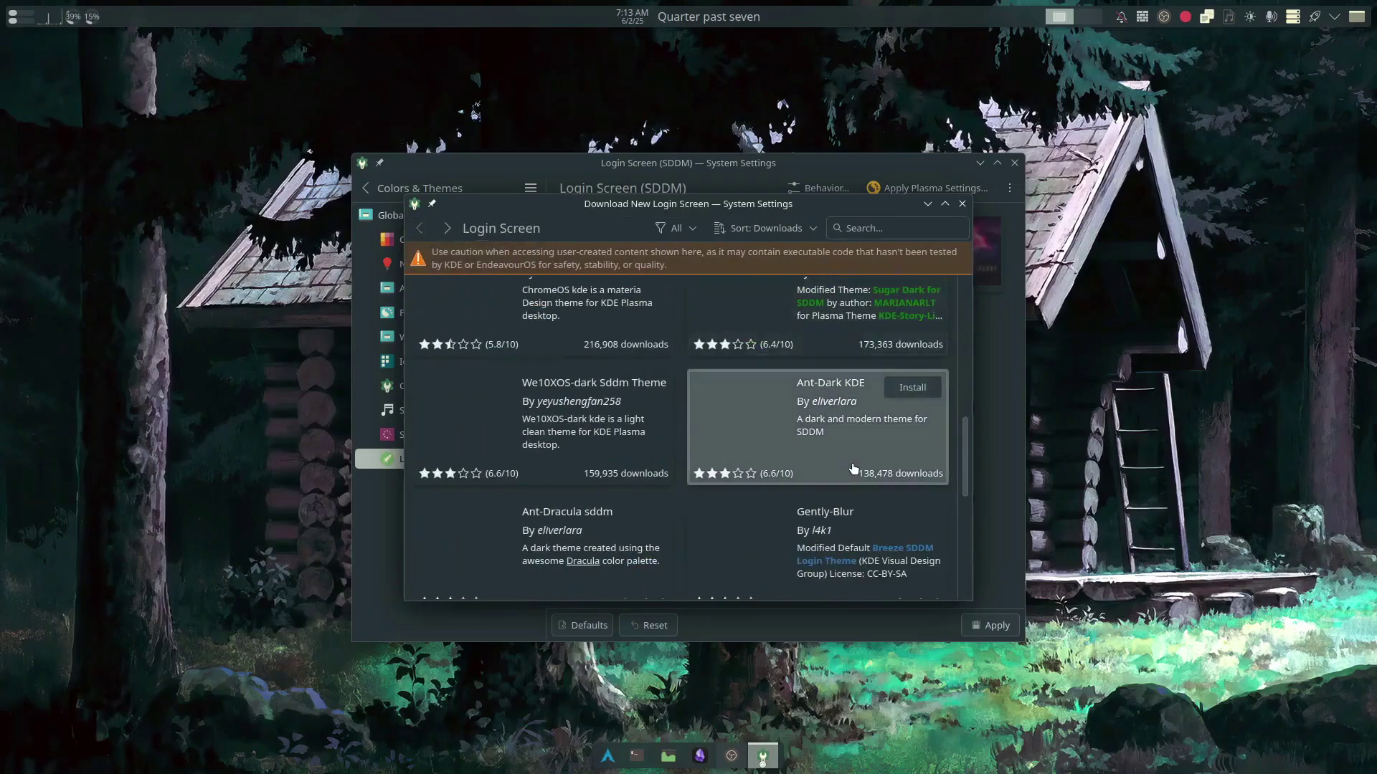
{"action": "left_click", "coordinate": [743, 429]}
{"action": "left_click", "coordinate": [419, 227]}
{"action": "left_click", "coordinate": [548, 452]}
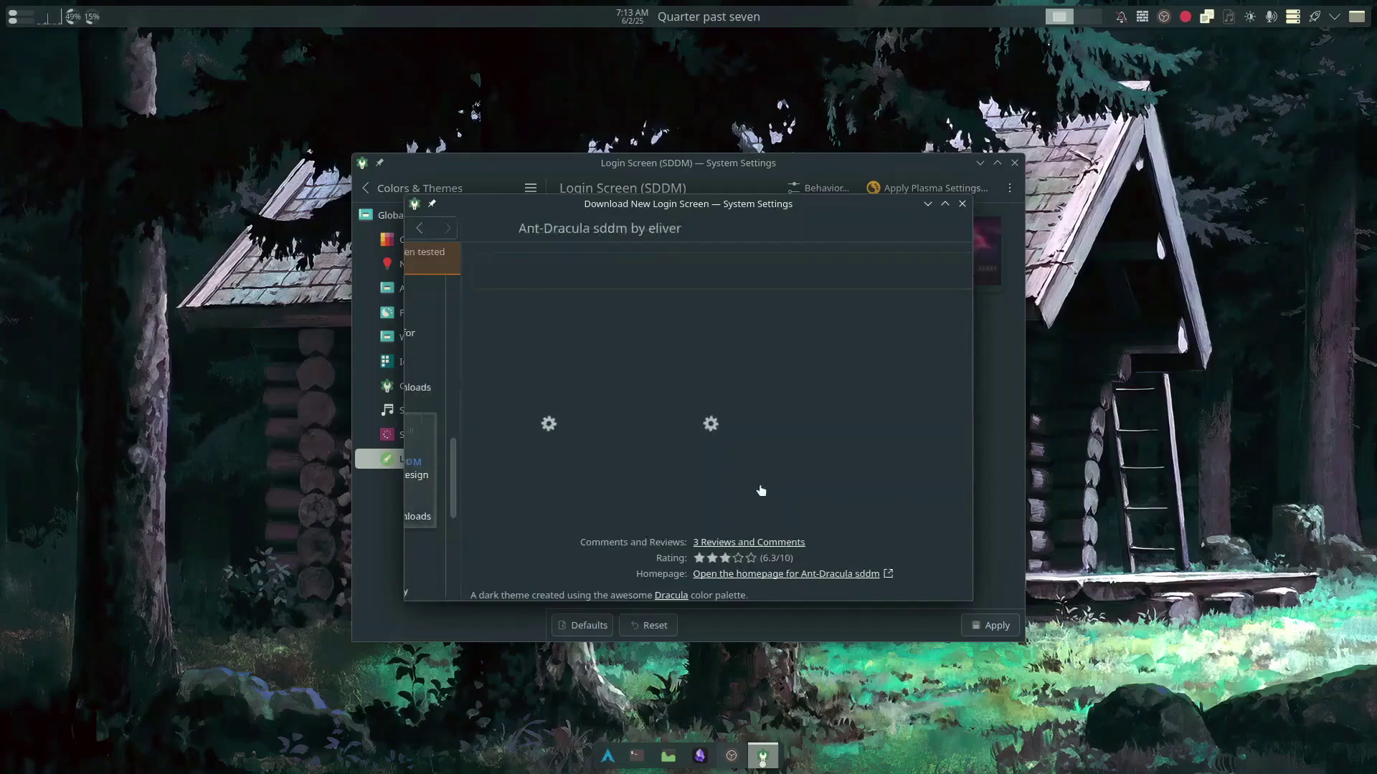
{"action": "left_click", "coordinate": [419, 227]}
{"action": "left_click", "coordinate": [741, 411]}
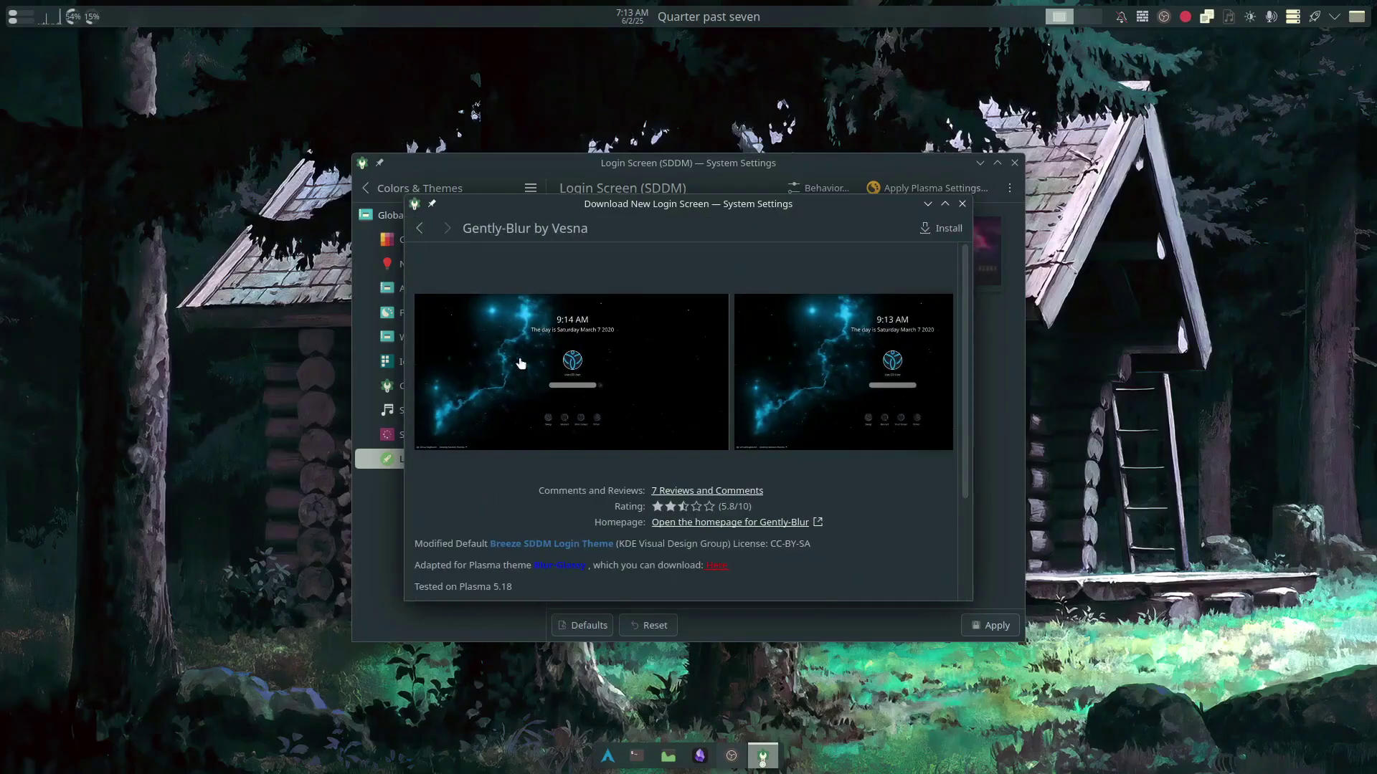
{"action": "left_click", "coordinate": [431, 228]}
View the Qogir and Sweet Ambar Blue themes, ending on Monochrome KDE's details.
{"action": "scroll", "coordinate": [502, 401], "scroll_direction": "down", "scroll_amount": 3}
{"action": "left_click", "coordinate": [479, 408]}
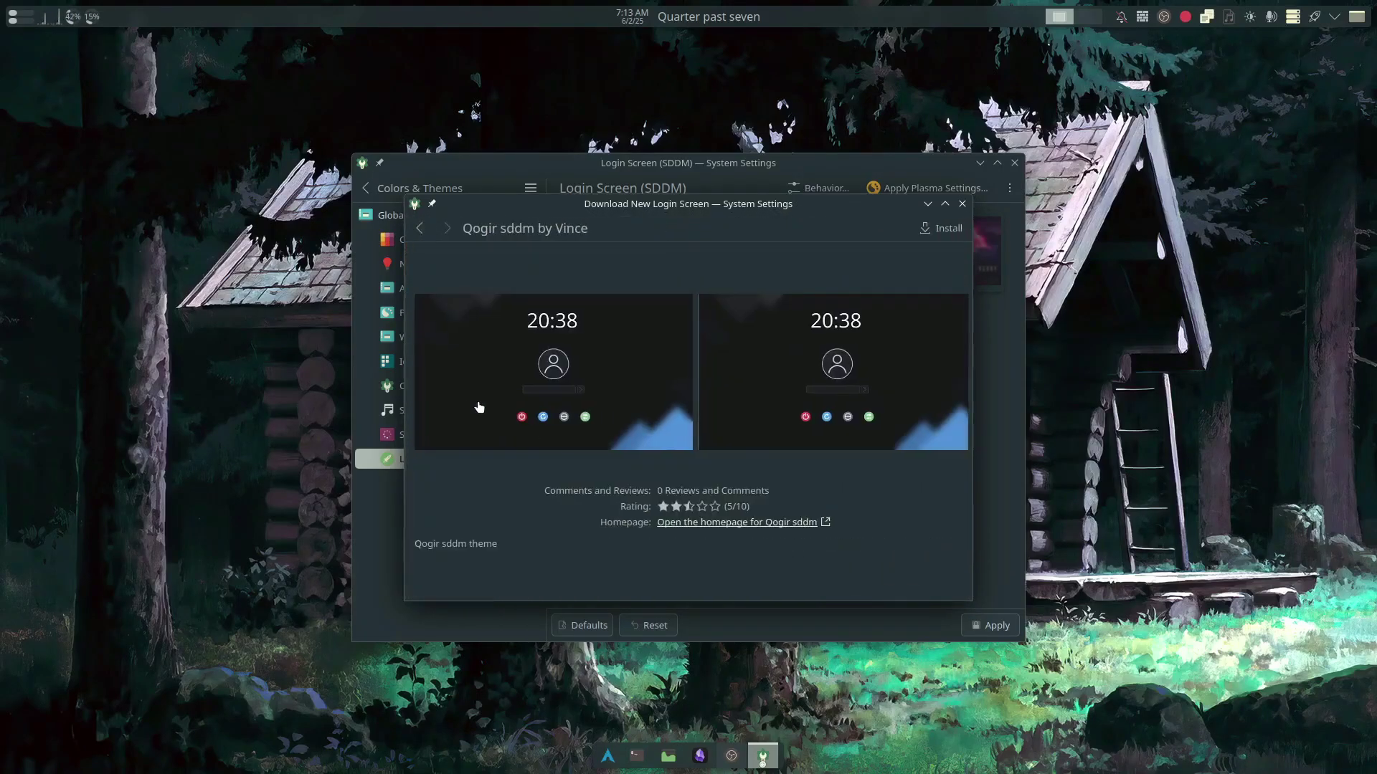
{"action": "left_click", "coordinate": [419, 228]}
{"action": "left_click", "coordinate": [761, 424]}
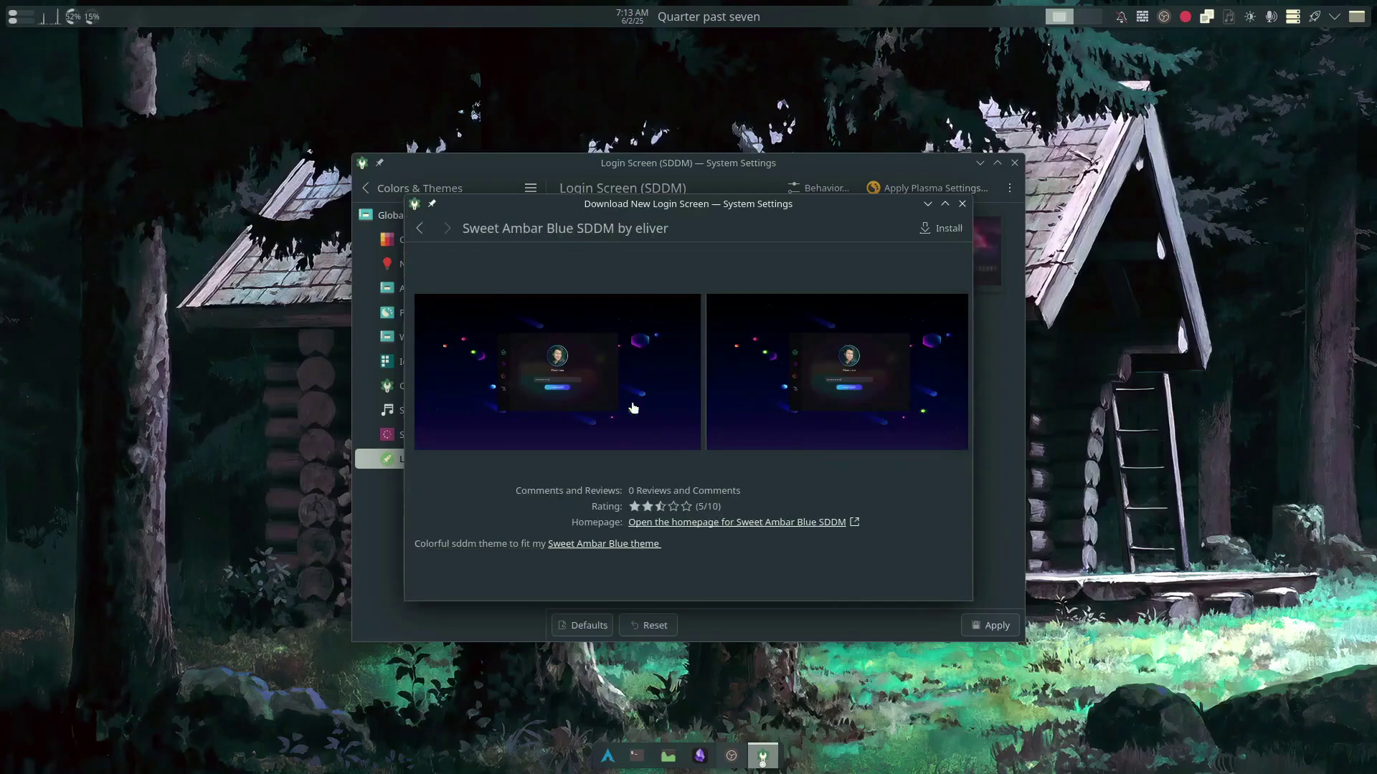
{"action": "left_click", "coordinate": [420, 228]}
{"action": "scroll", "coordinate": [630, 386], "scroll_direction": "down", "scroll_amount": 3}
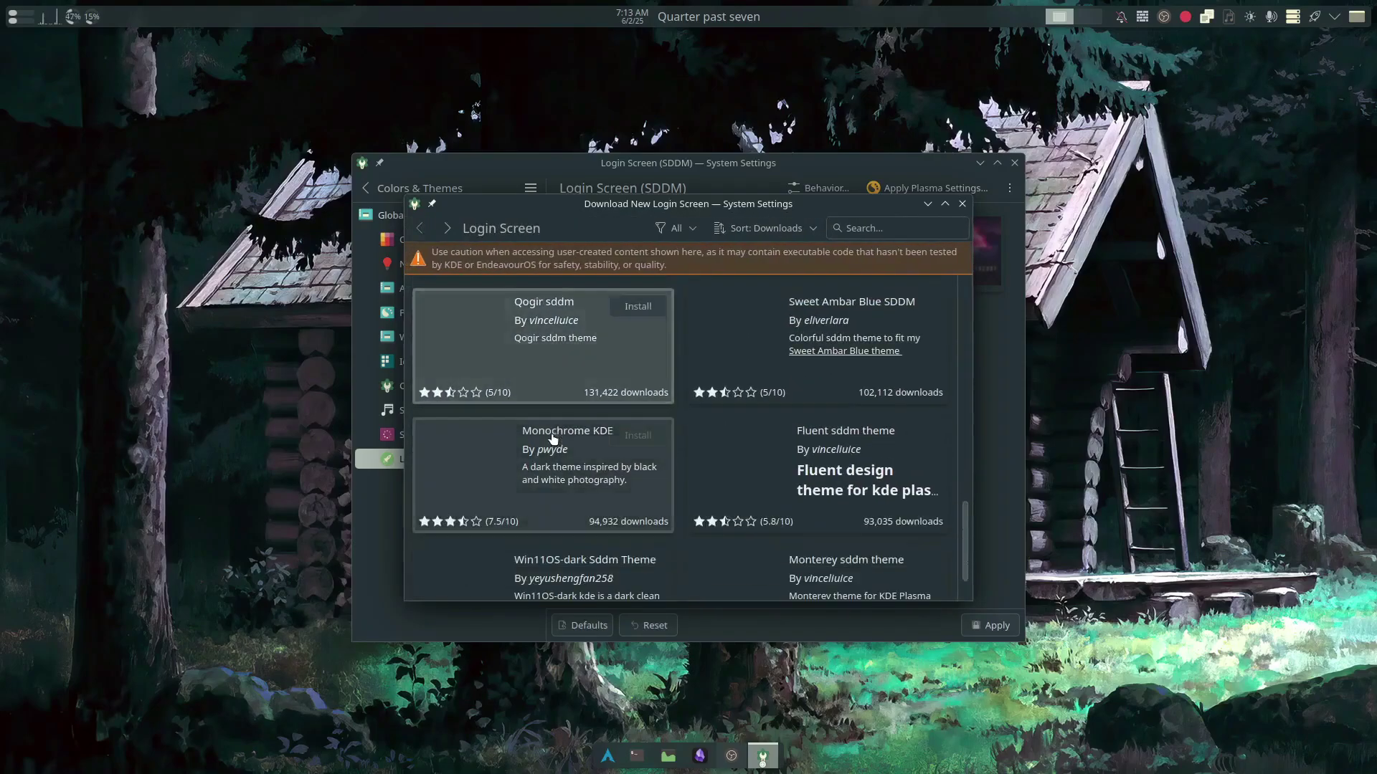
{"action": "left_click", "coordinate": [492, 439]}
Install the Monochrome KDE login theme, authorizing with the account password.
{"action": "left_click", "coordinate": [915, 363]}
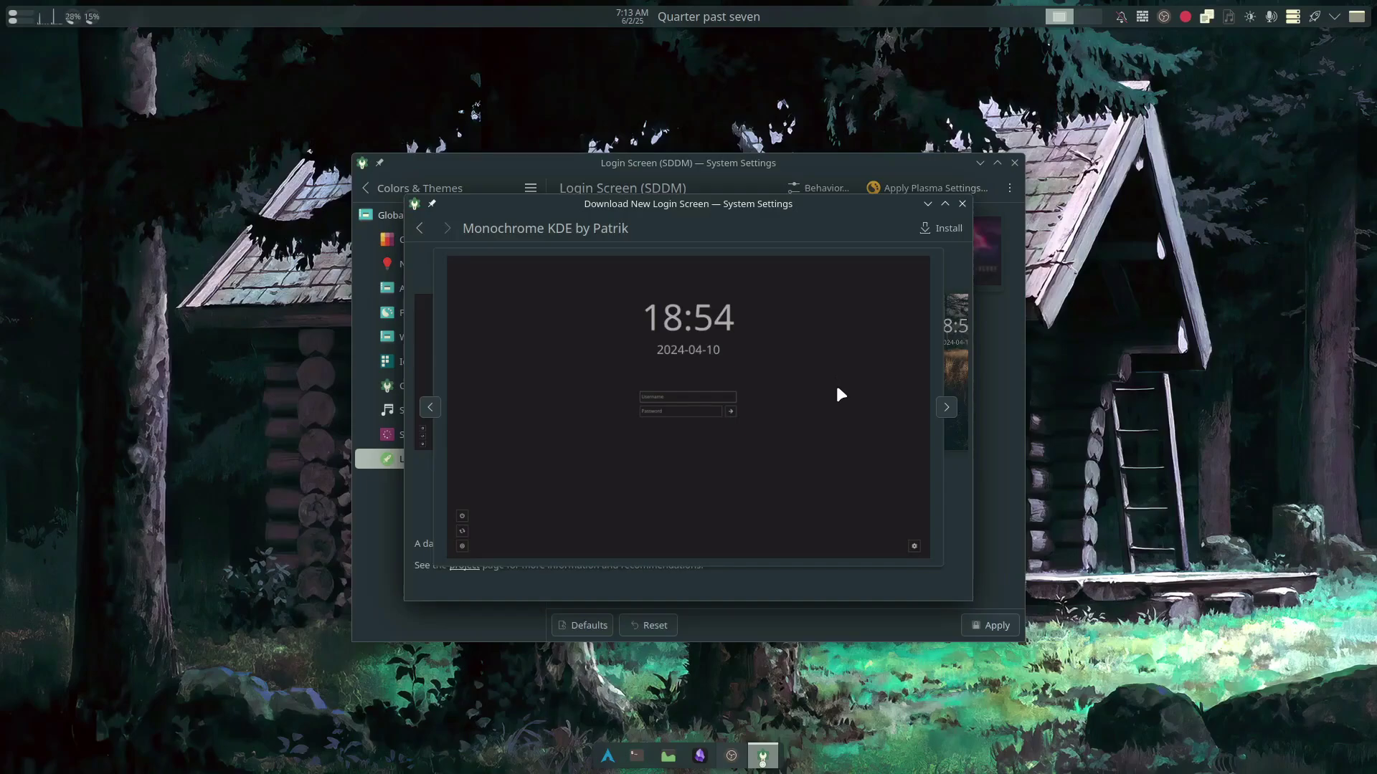
{"action": "left_click", "coordinate": [932, 229]}
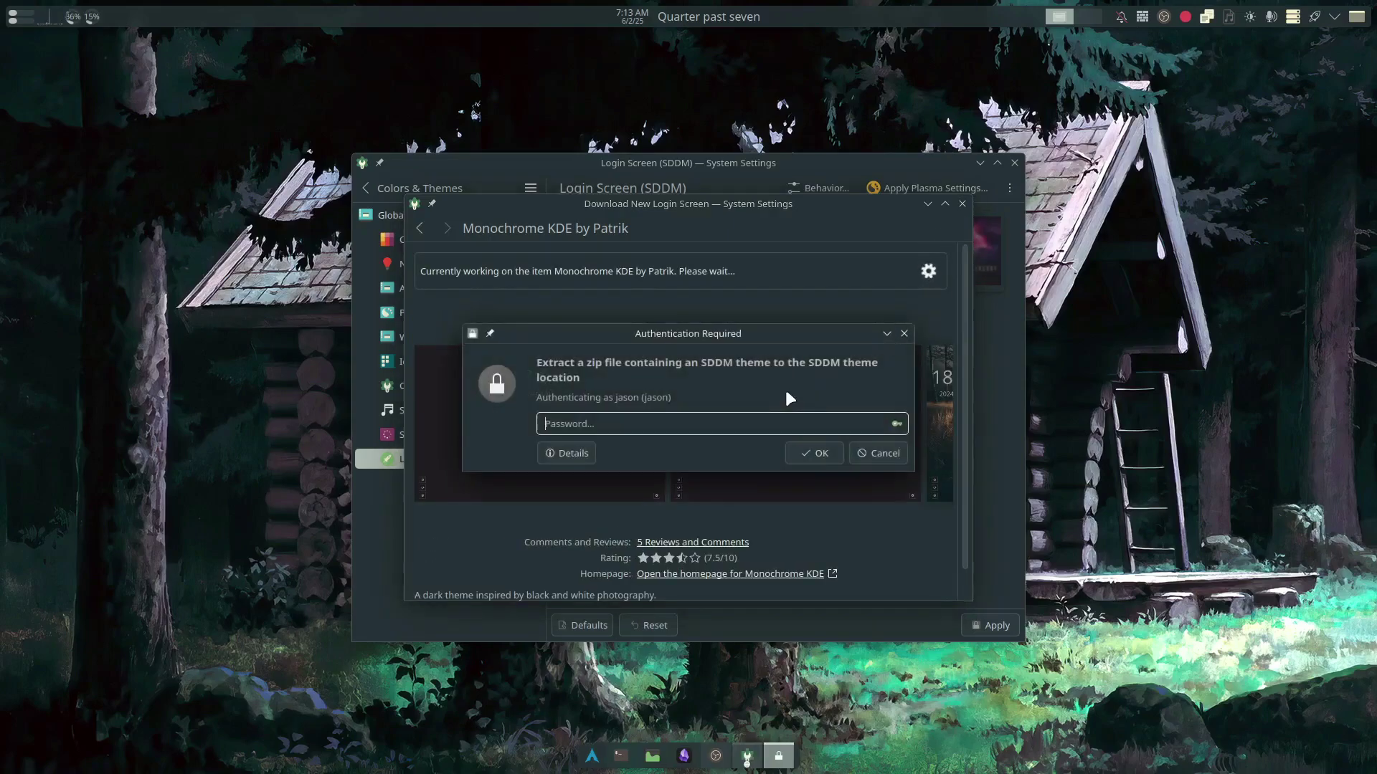
{"action": "type", "text": "***********"}
{"action": "key", "text": "Return"}
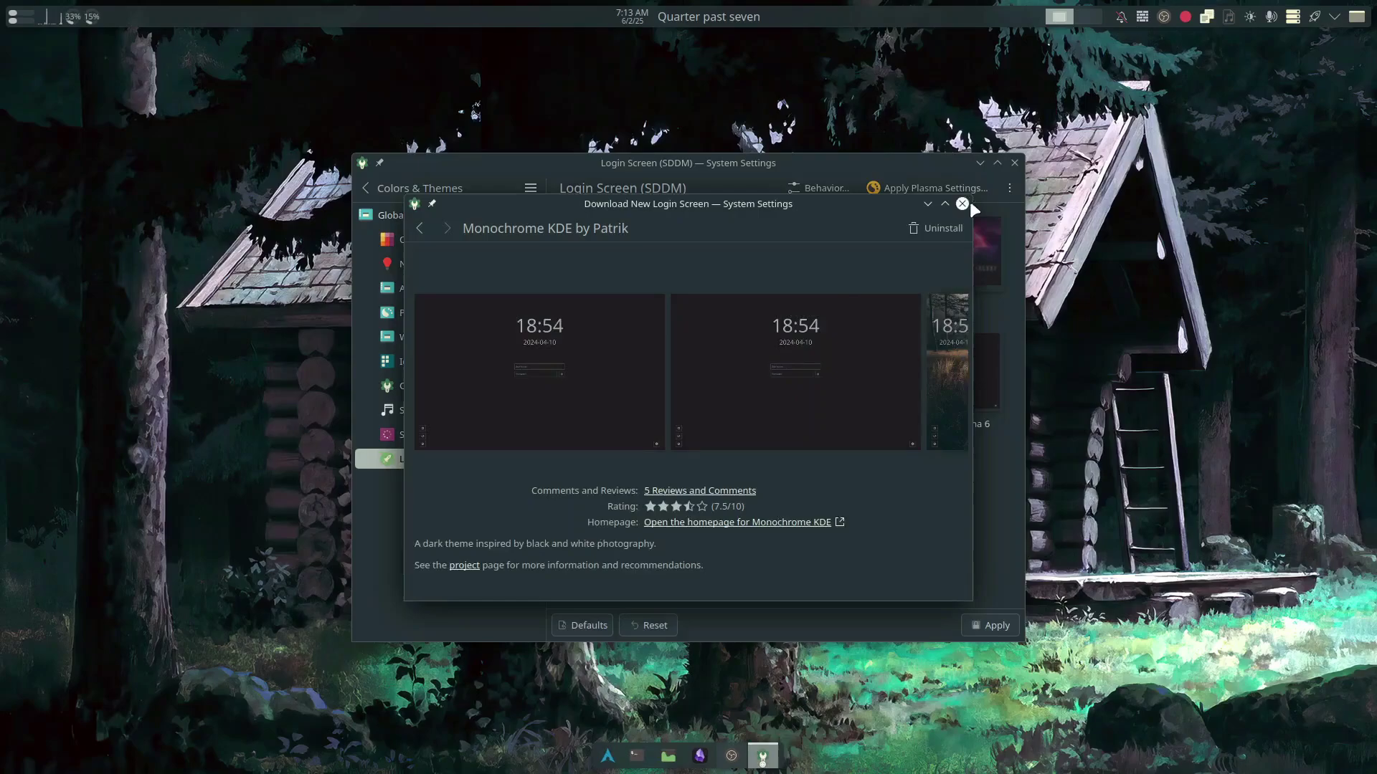
Apply Monochrome as the login screen with password authentication, then move to Splash Screen settings.
{"action": "left_click", "coordinate": [962, 204]}
{"action": "left_click", "coordinate": [992, 625]}
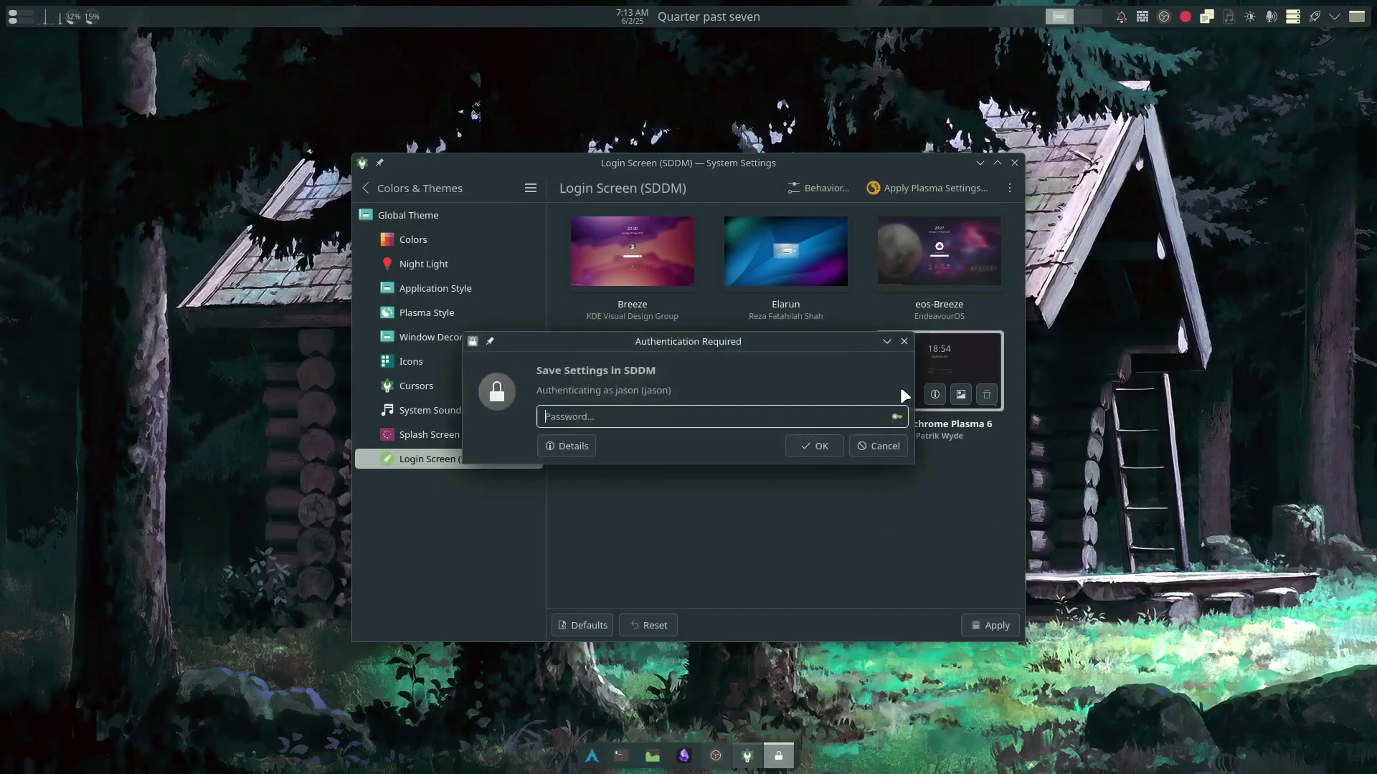
{"action": "type", "text": "***********"}
{"action": "key", "text": "Return"}
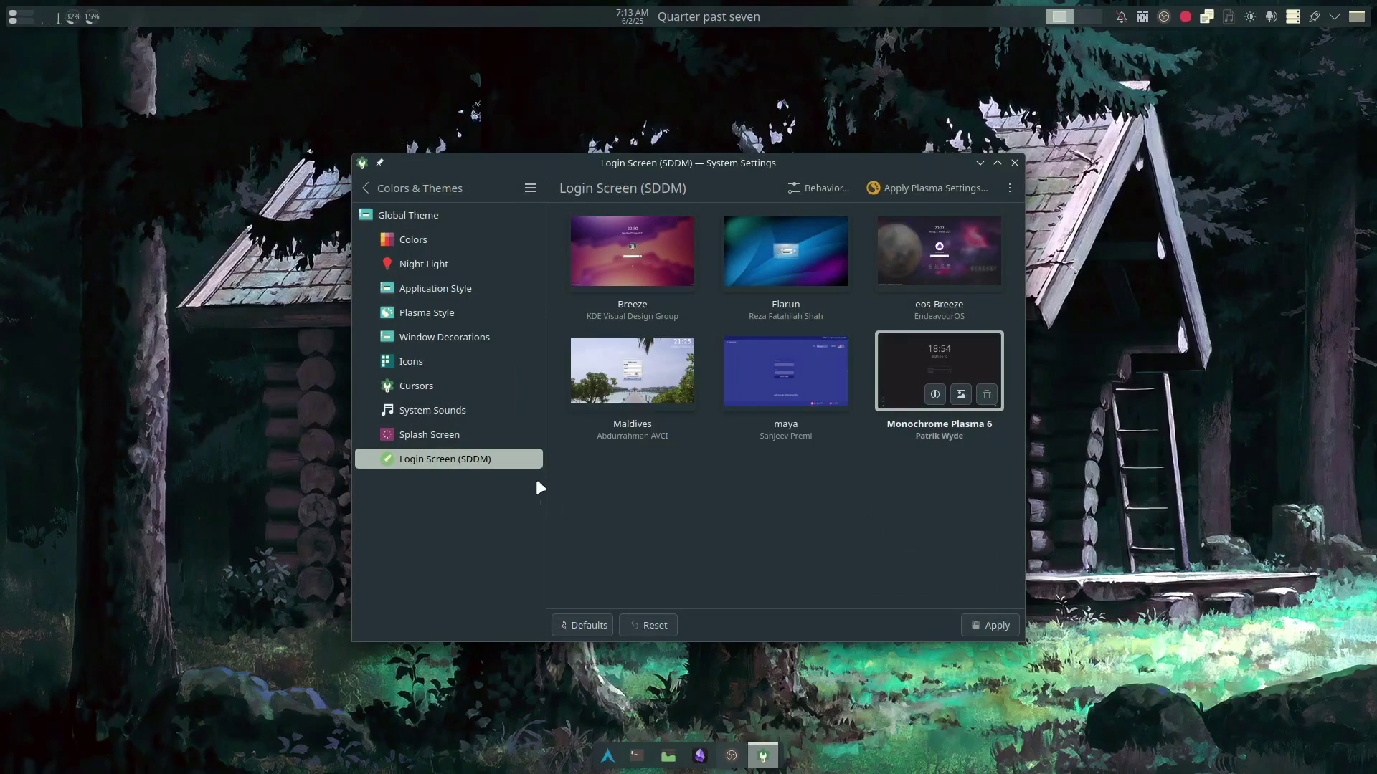
{"action": "left_click", "coordinate": [449, 435]}
Navigate to the Desktop Effects page under Window Management.
{"action": "left_click_drag", "start_coordinate": [861, 162], "coordinate": [1003, 122]}
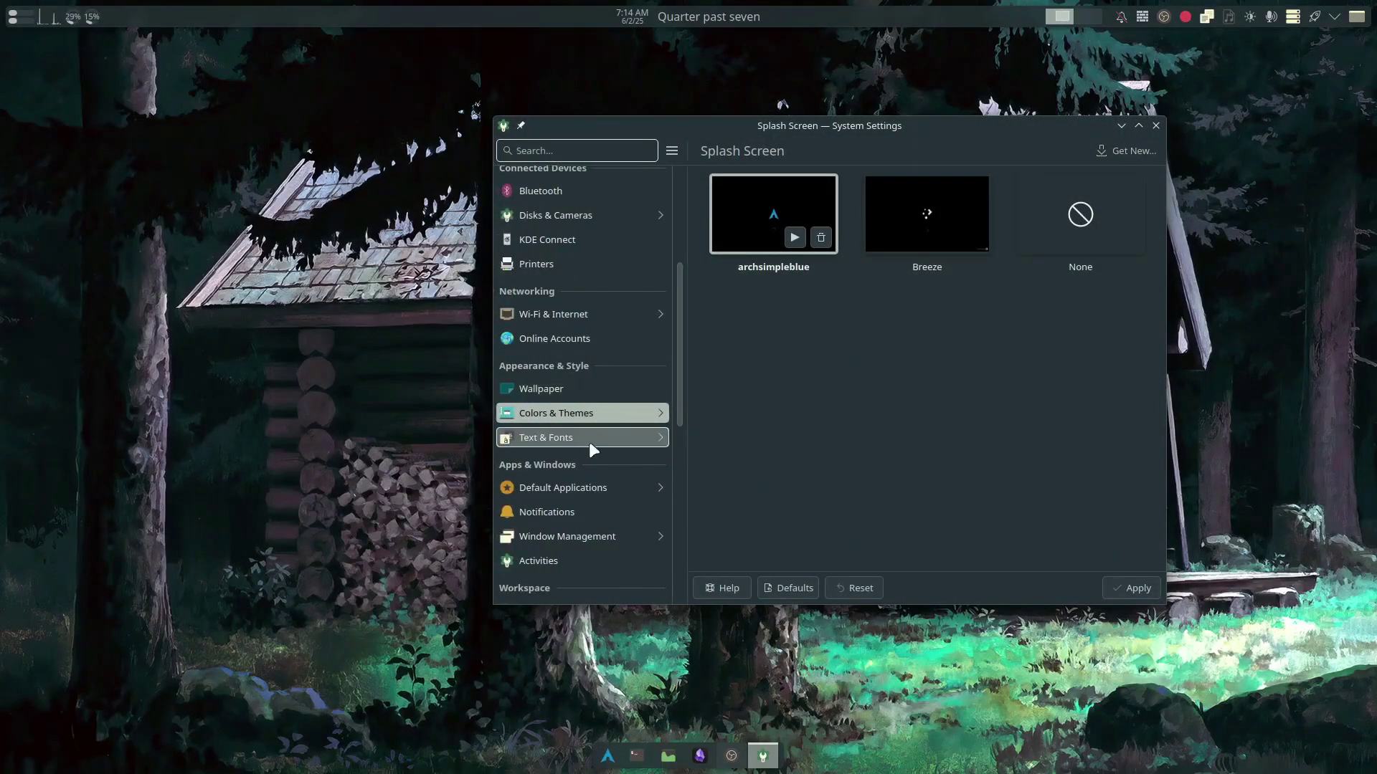
{"action": "scroll", "coordinate": [593, 450], "scroll_direction": "down", "scroll_amount": 3}
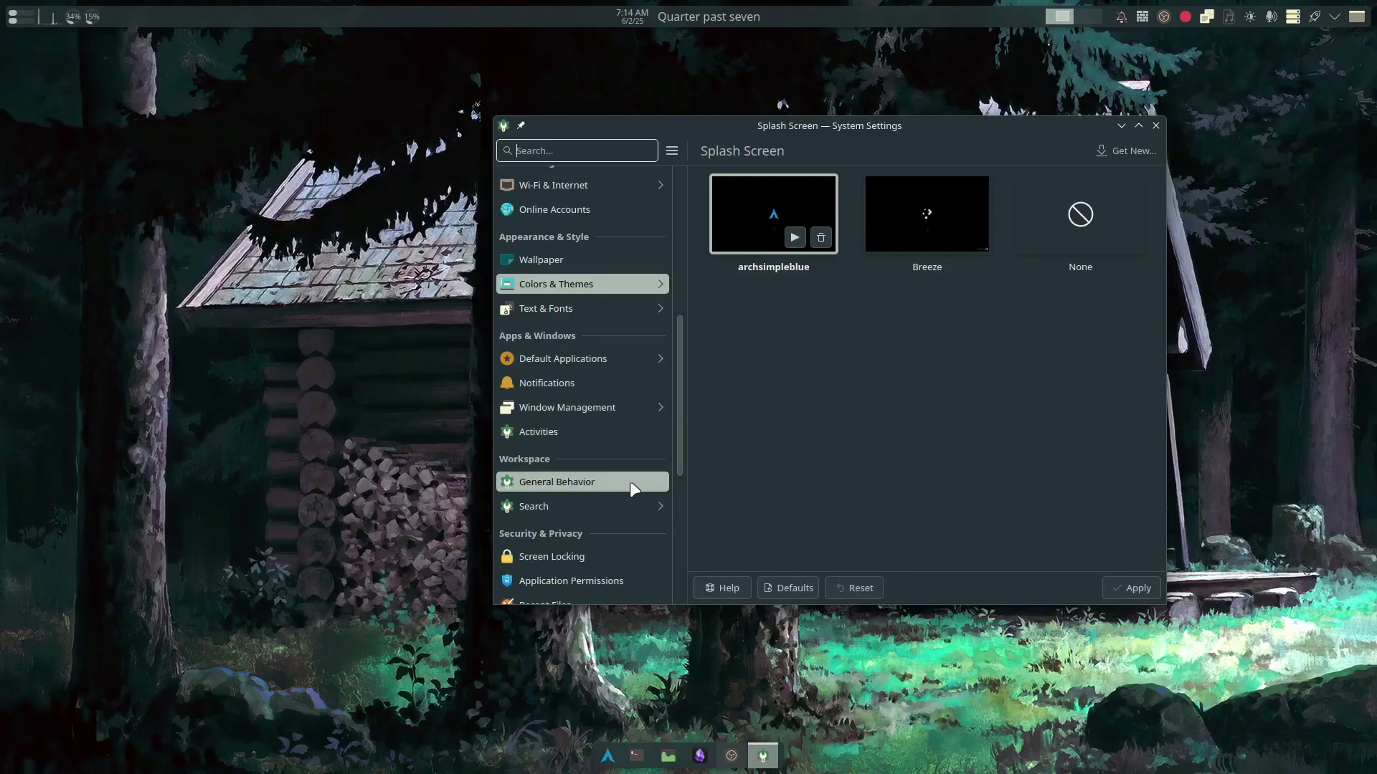
{"action": "left_click", "coordinate": [634, 489]}
{"action": "left_click", "coordinate": [620, 406]}
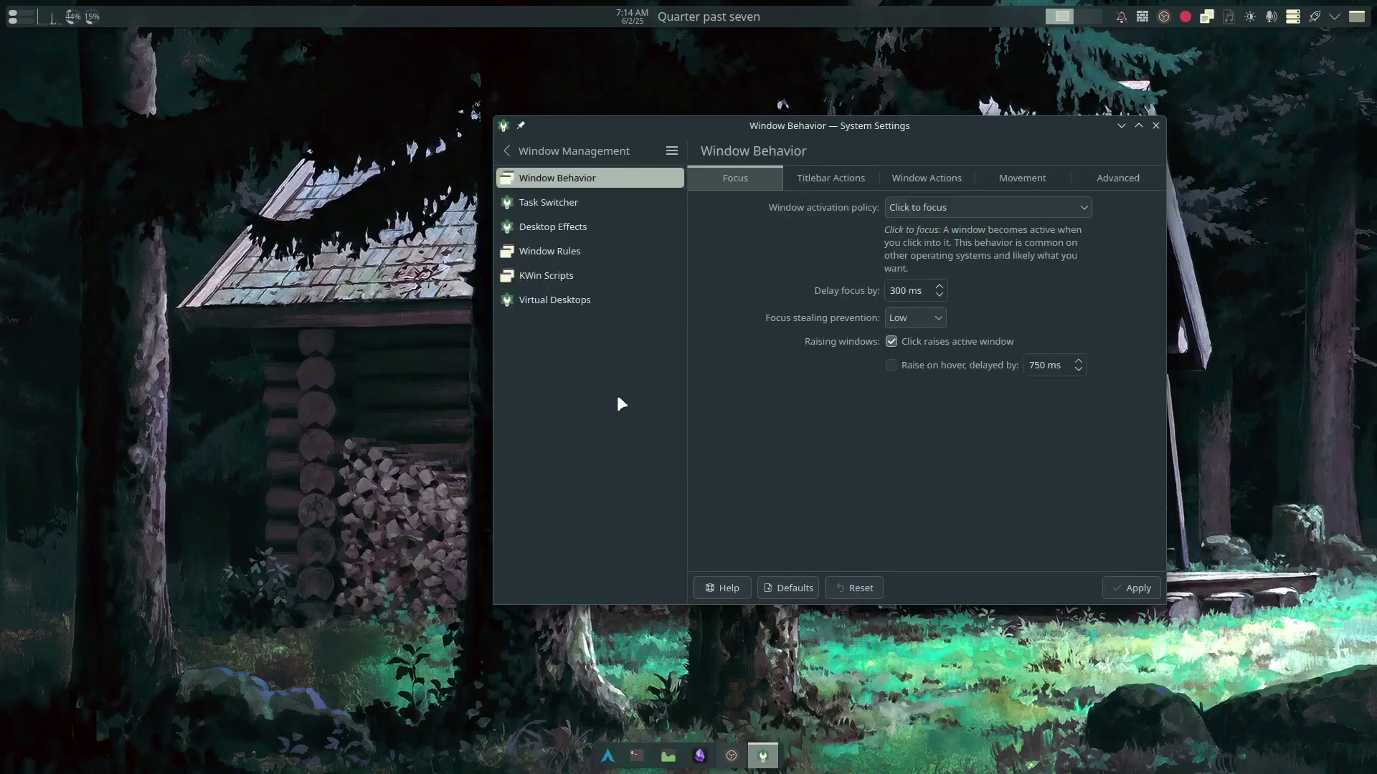
{"action": "left_click", "coordinate": [590, 226]}
{"action": "scroll", "coordinate": [881, 336], "scroll_direction": "down", "scroll_amount": 3}
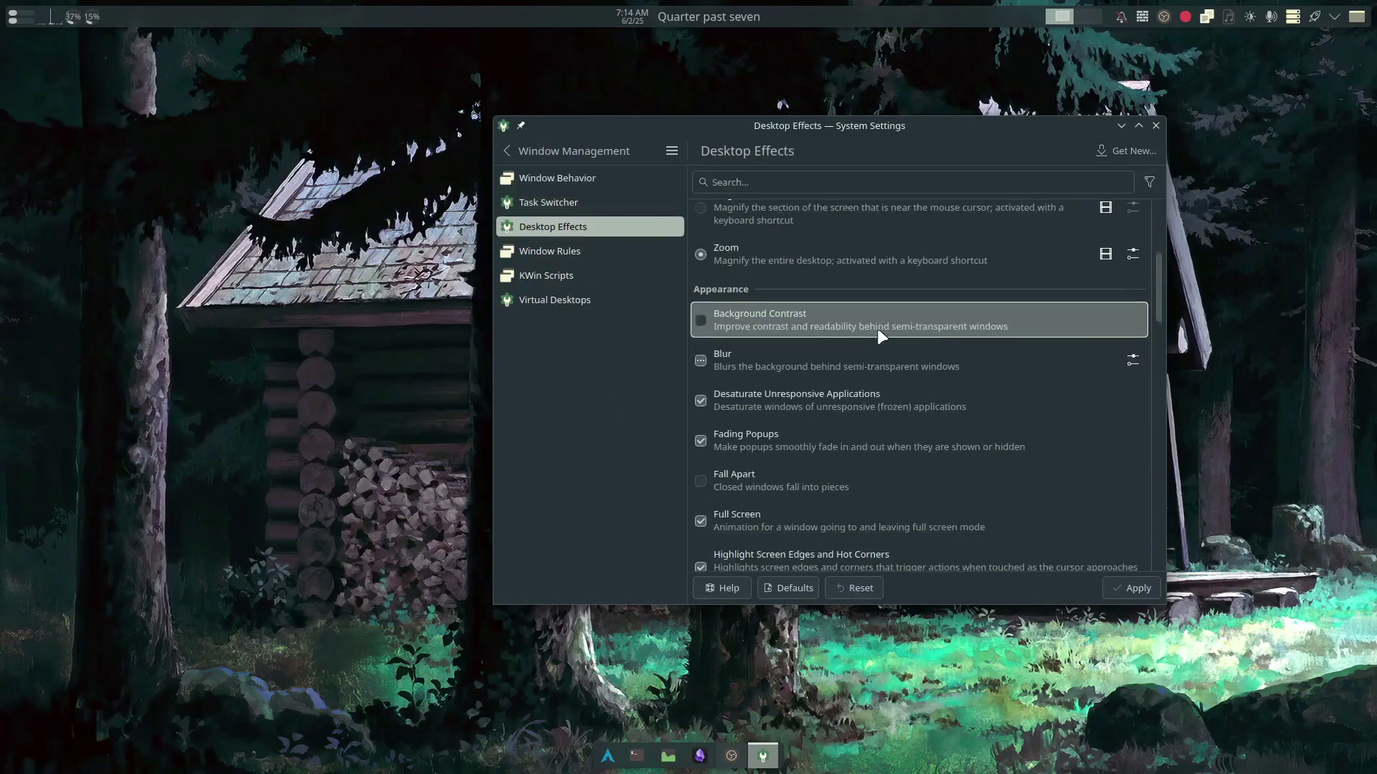
{"action": "scroll", "coordinate": [880, 336], "scroll_direction": "down", "scroll_amount": 3}
{"action": "left_click_drag", "start_coordinate": [806, 365], "coordinate": [775, 367]}
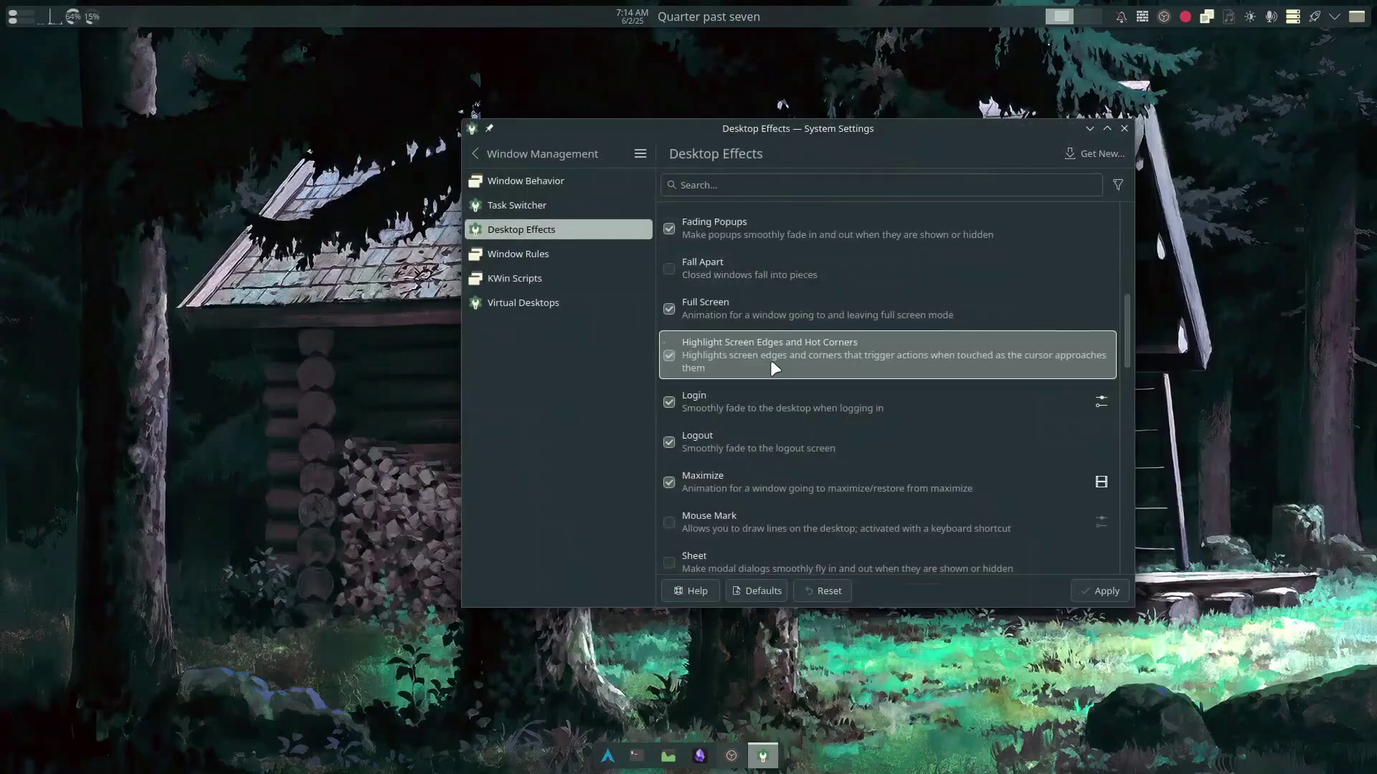
{"action": "scroll", "coordinate": [775, 368], "scroll_direction": "down", "scroll_amount": 10}
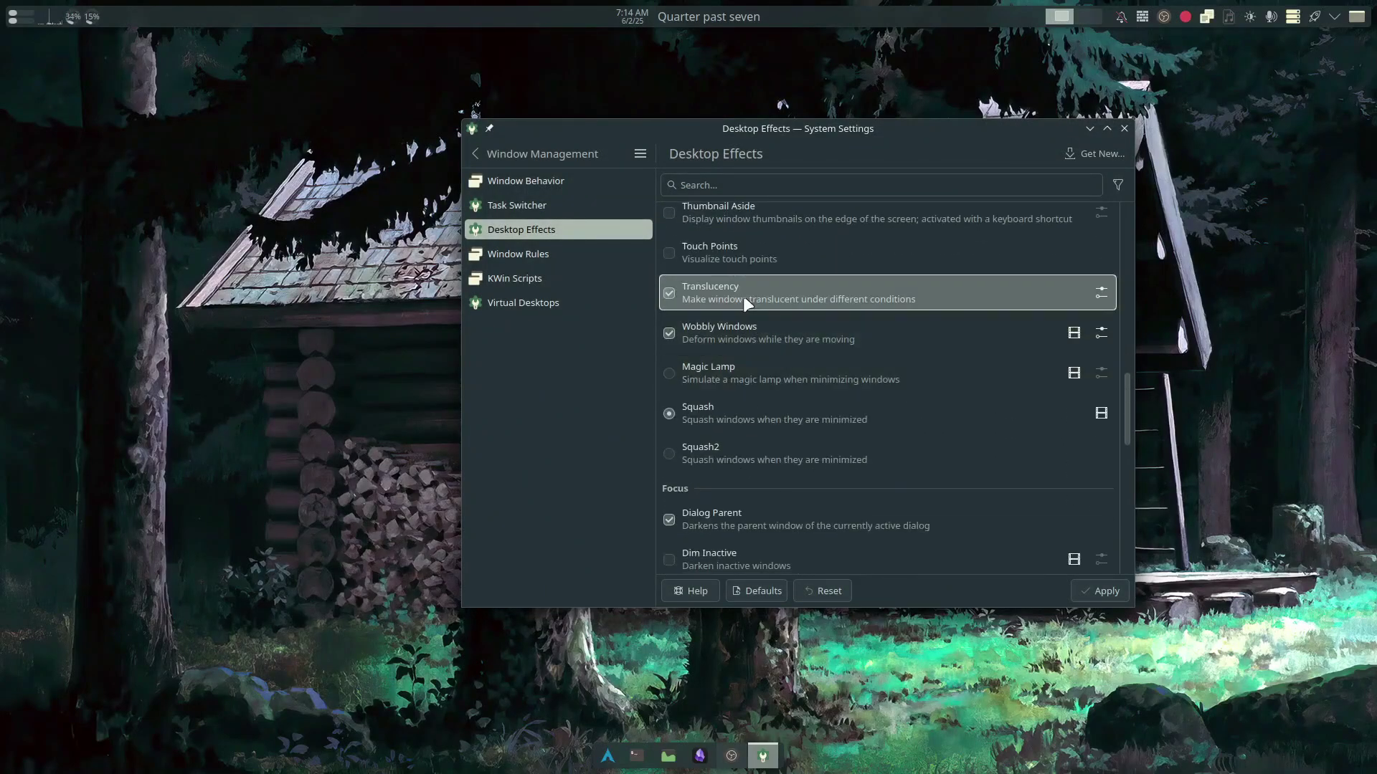
Toggle Translucency off and back on, then drag the window to show the wobble.
{"action": "left_click", "coordinate": [677, 299]}
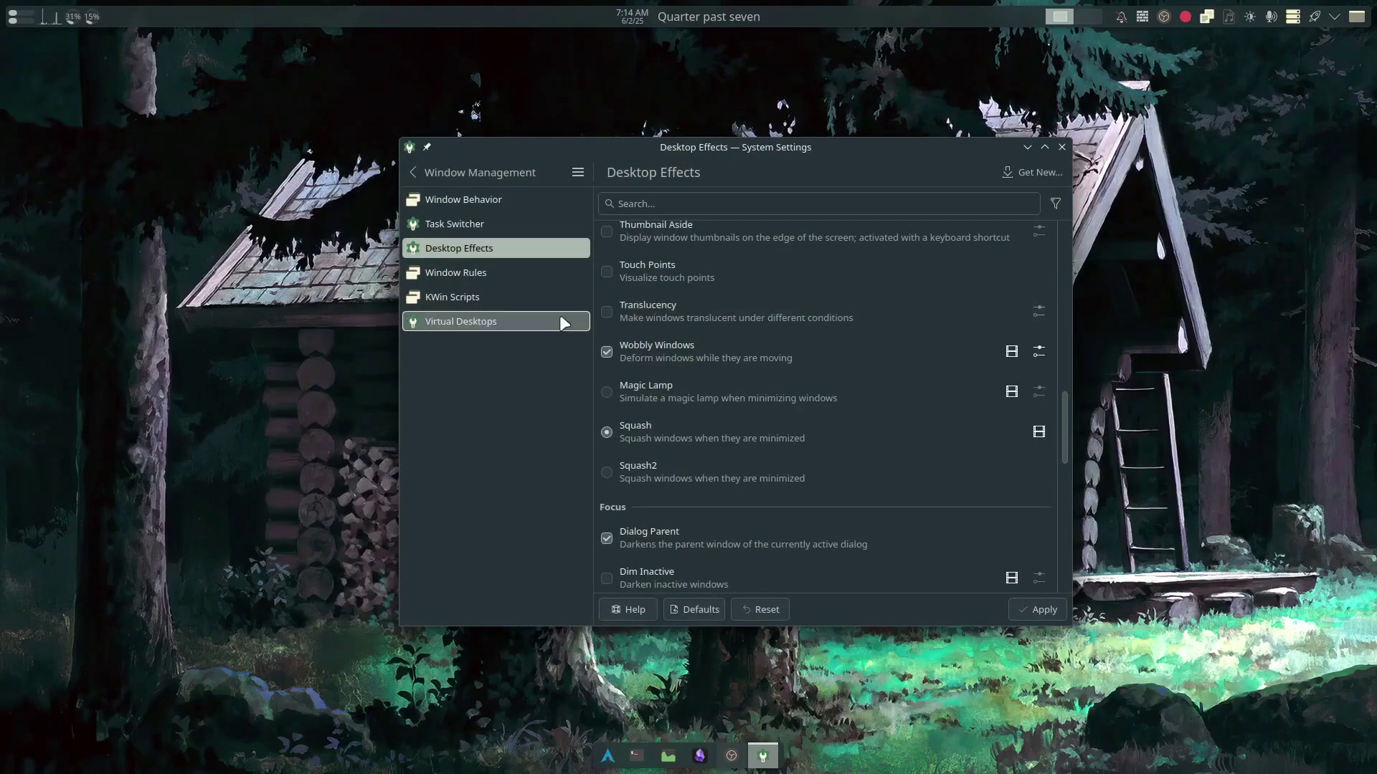
{"action": "left_click", "coordinate": [647, 308]}
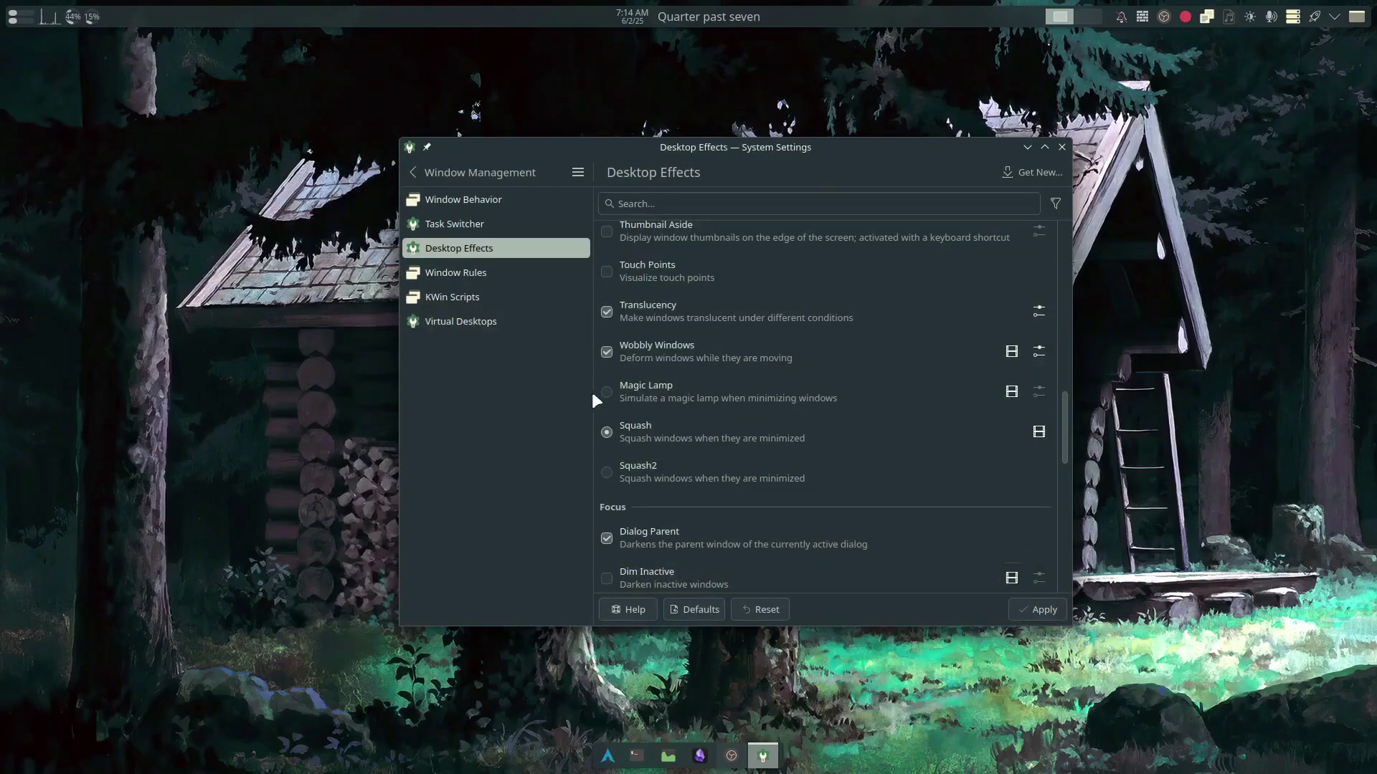
{"action": "mouse_move", "coordinate": [766, 181]}
{"action": "left_mouse_down"}
{"action": "mouse_move", "coordinate": [624, 179]}
{"action": "mouse_move", "coordinate": [768, 184]}
{"action": "left_mouse_up"}
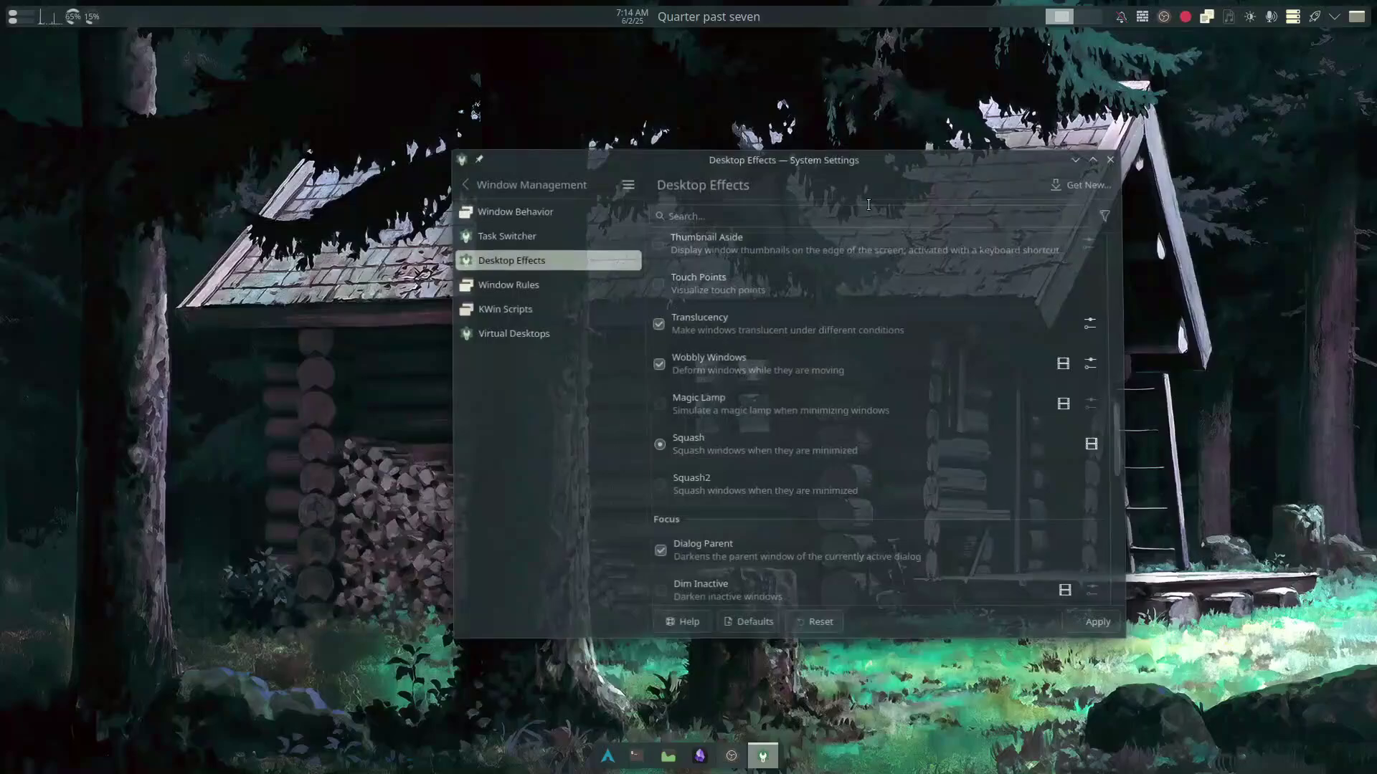
{"action": "left_click_drag", "start_coordinate": [928, 187], "coordinate": [884, 145]}
{"action": "scroll", "coordinate": [789, 283], "scroll_direction": "down", "scroll_amount": 2}
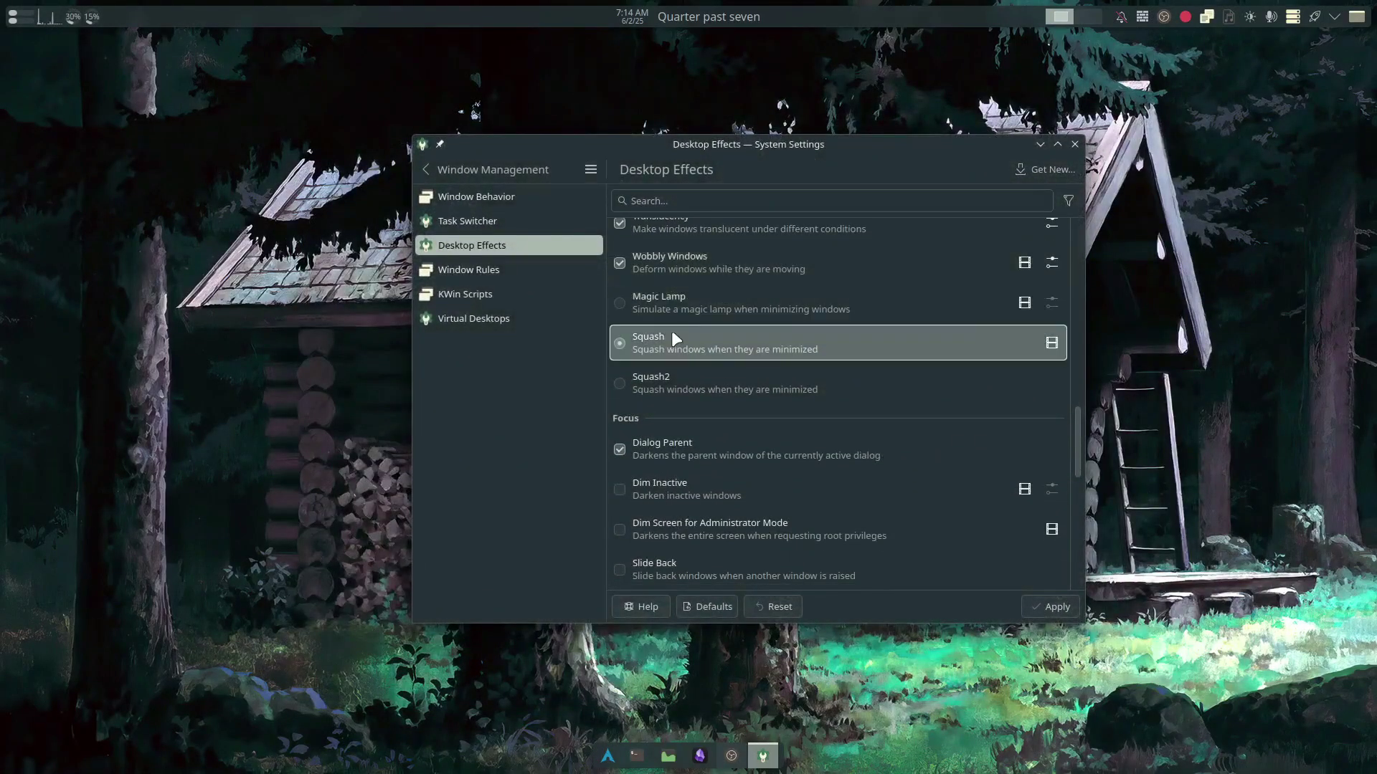
{"action": "scroll", "coordinate": [823, 330], "scroll_direction": "up", "scroll_amount": 8}
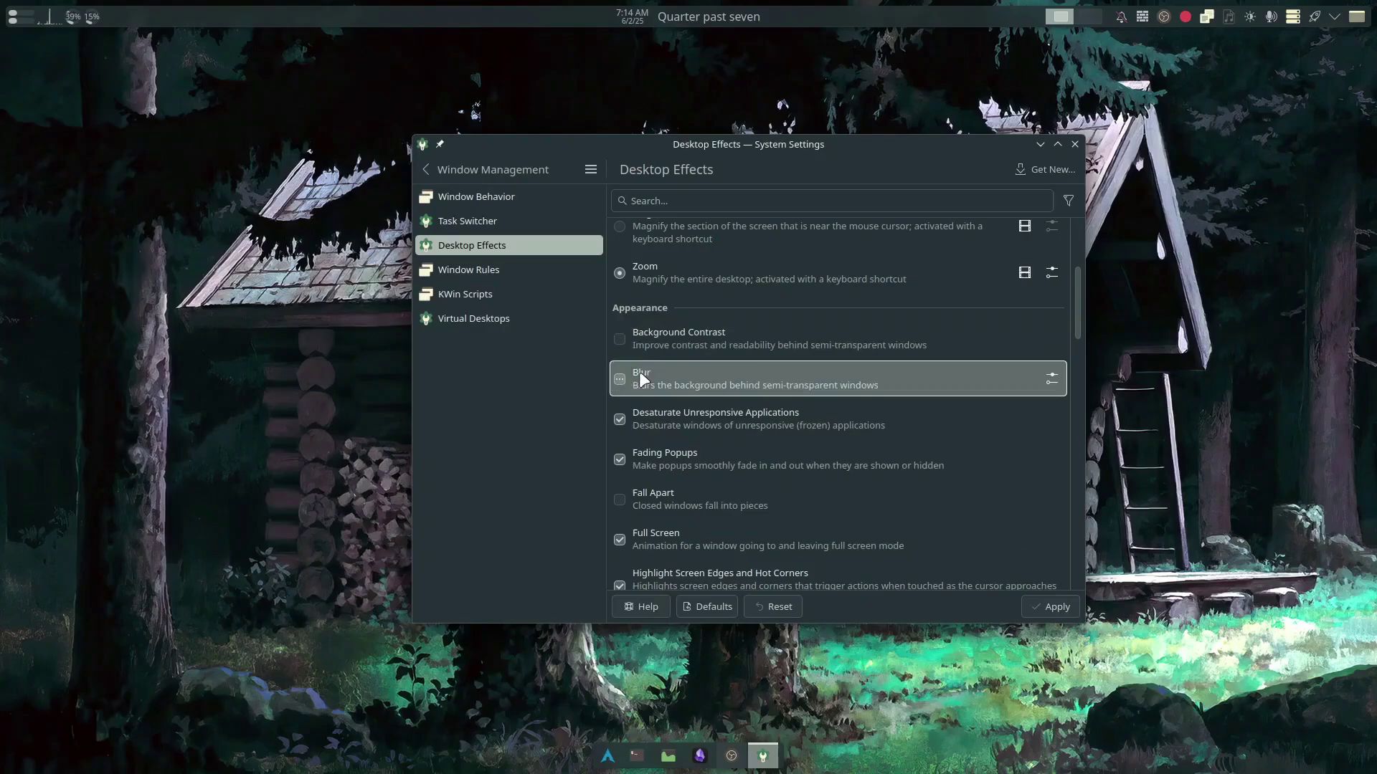
Check Blur's strength settings, then demo Magic Lamp by minimizing and restoring the settings window.
{"action": "left_click", "coordinate": [1052, 379]}
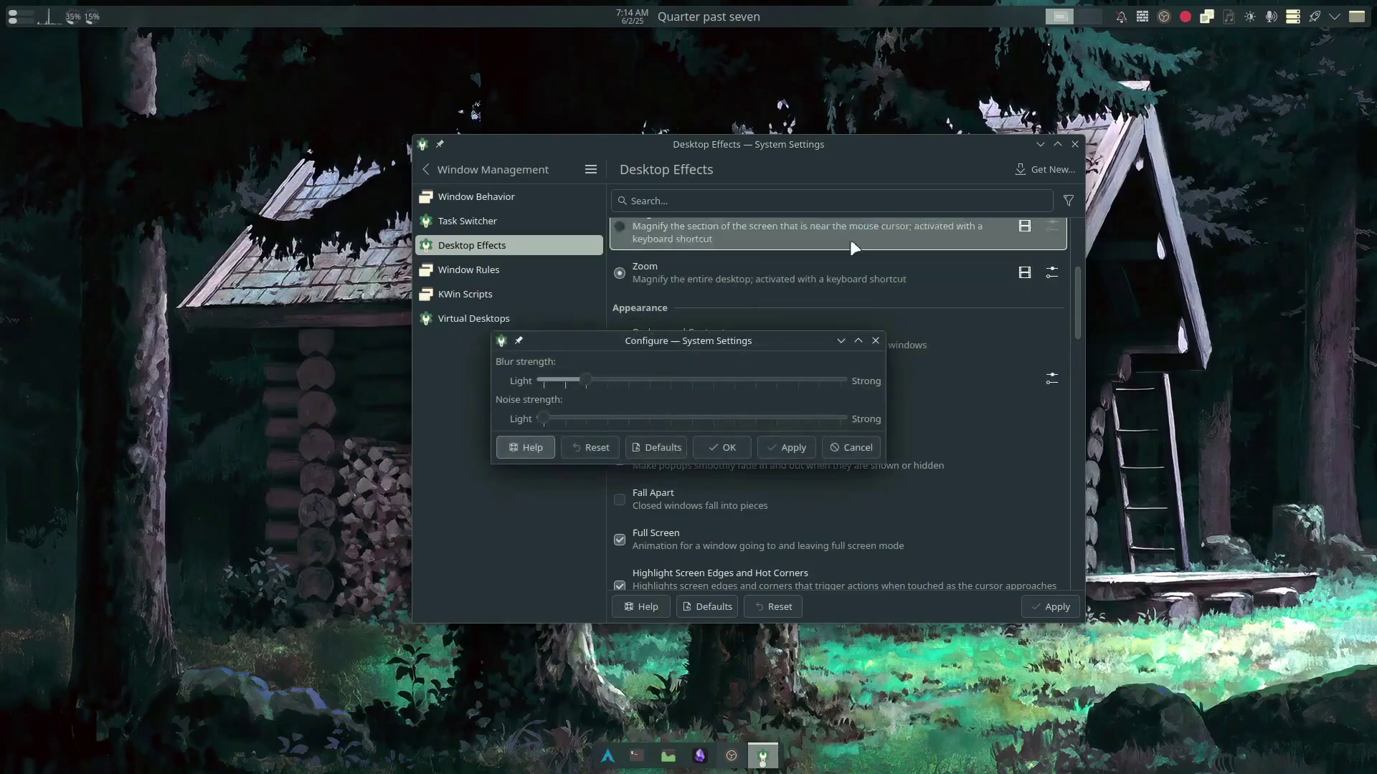
{"action": "left_click", "coordinate": [876, 340]}
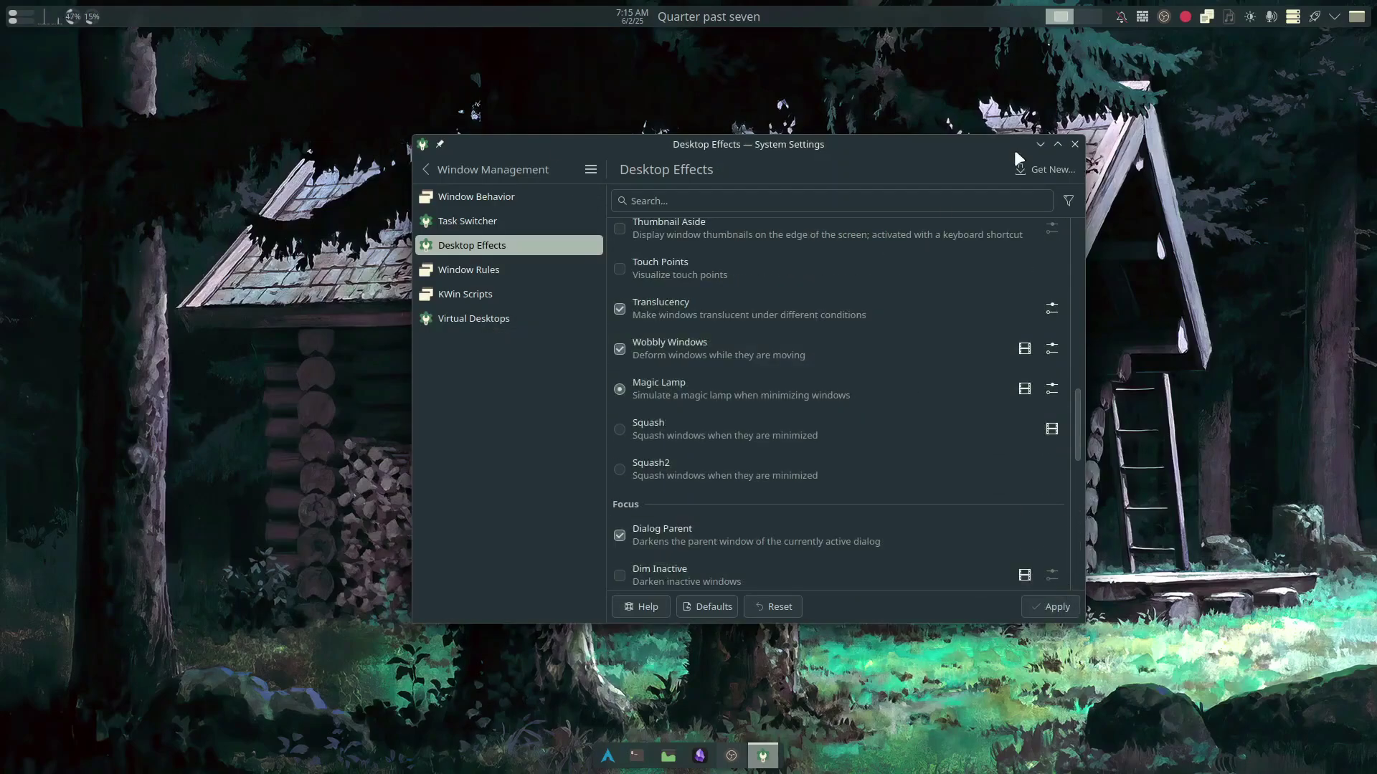
{"action": "left_click", "coordinate": [1039, 145]}
{"action": "left_click", "coordinate": [763, 757]}
{"action": "left_click", "coordinate": [763, 756]}
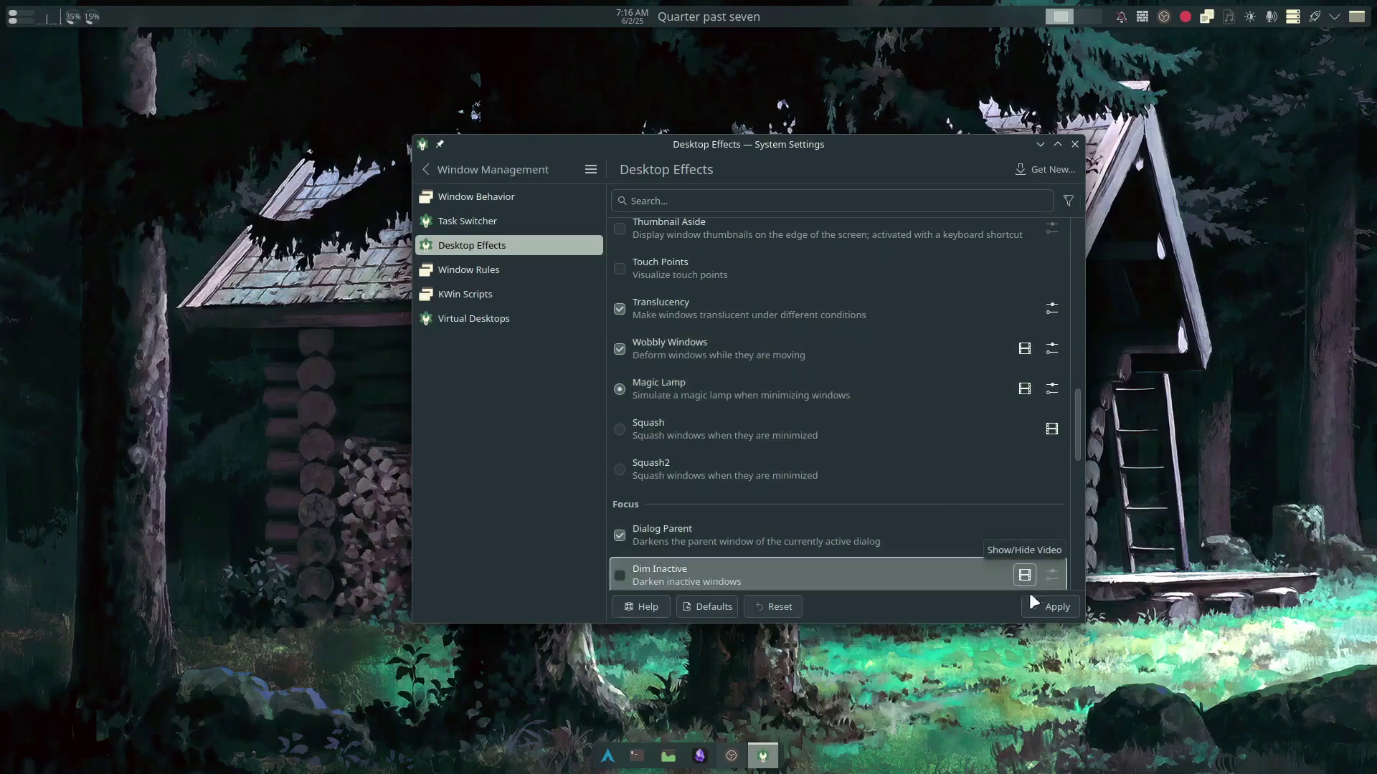
{"action": "left_click_drag", "start_coordinate": [927, 142], "coordinate": [977, 144]}
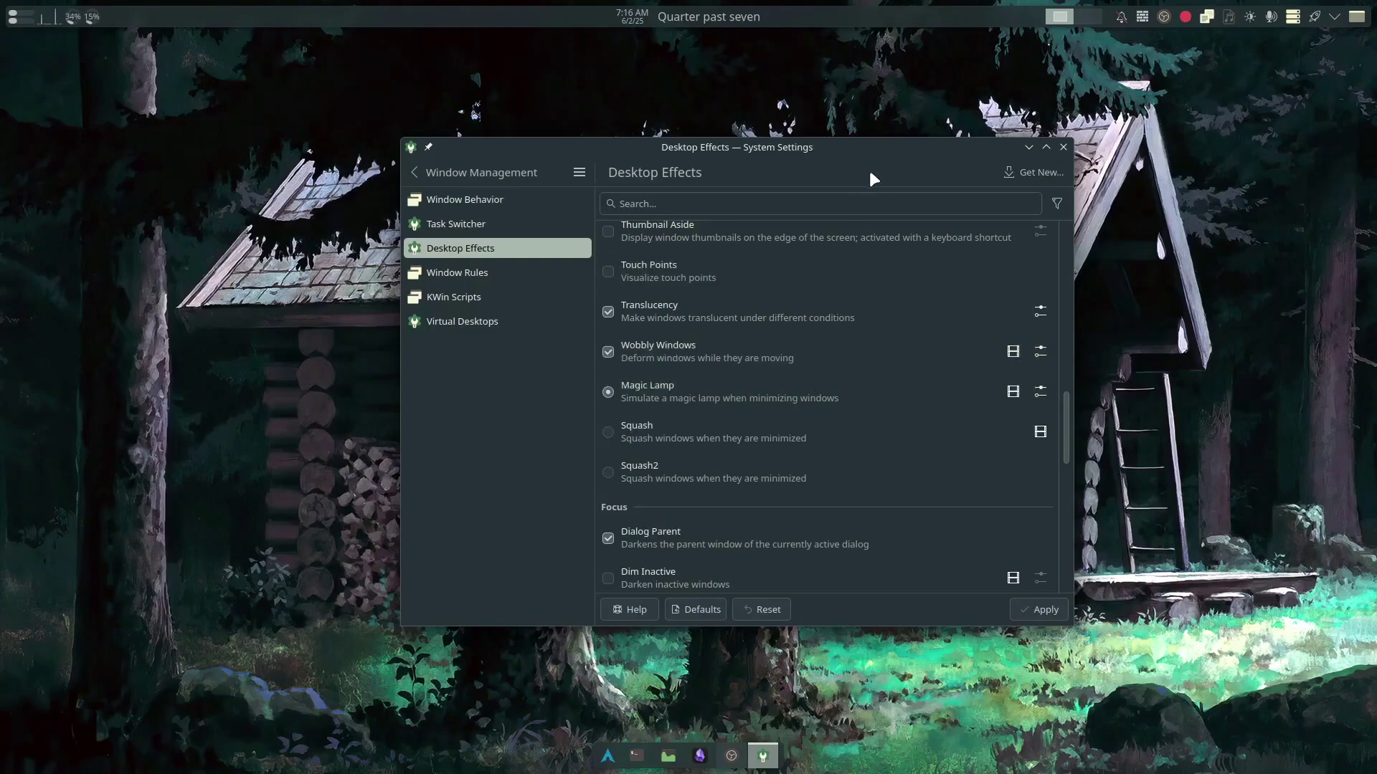
Visit Virtual Desktops, close System Settings, and launch ranger in a maximized terminal.
{"action": "left_click", "coordinate": [462, 321]}
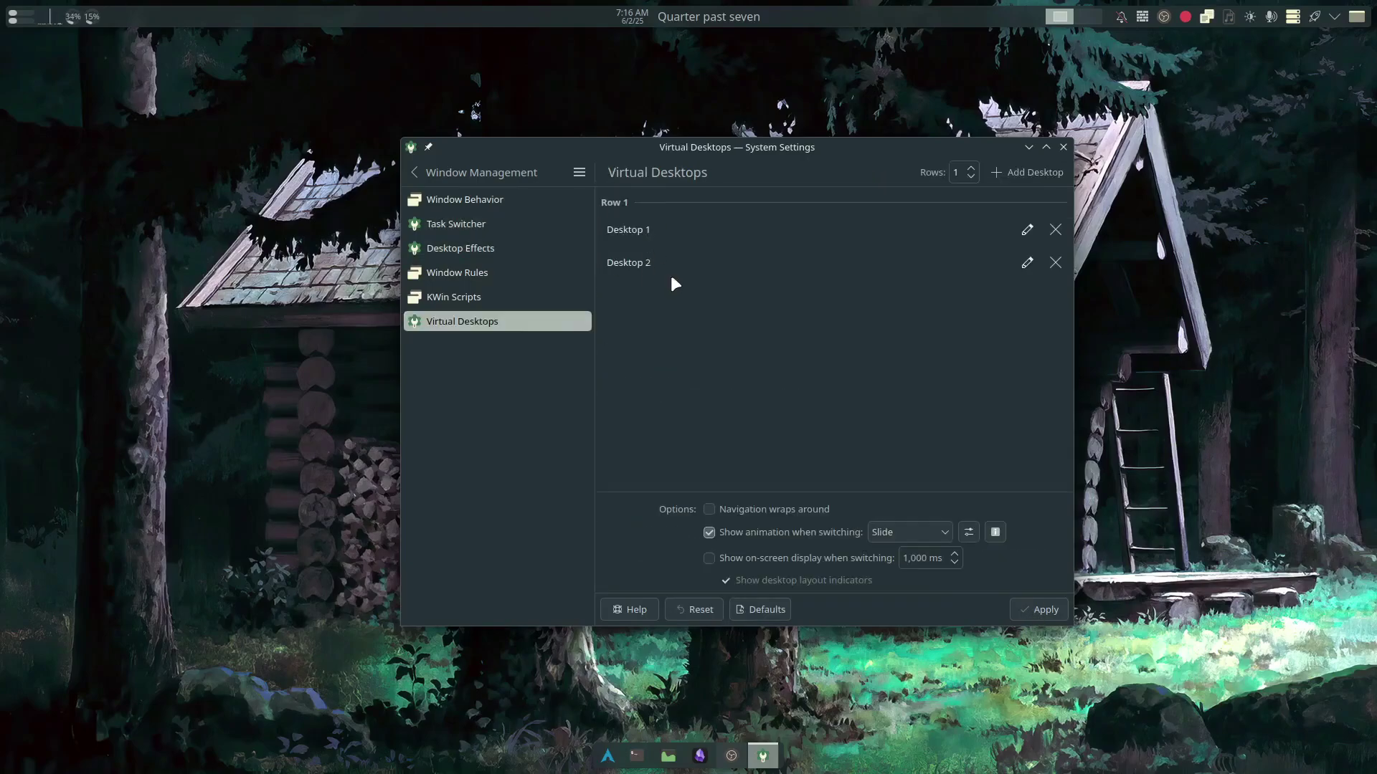
{"action": "left_click", "coordinate": [1063, 147]}
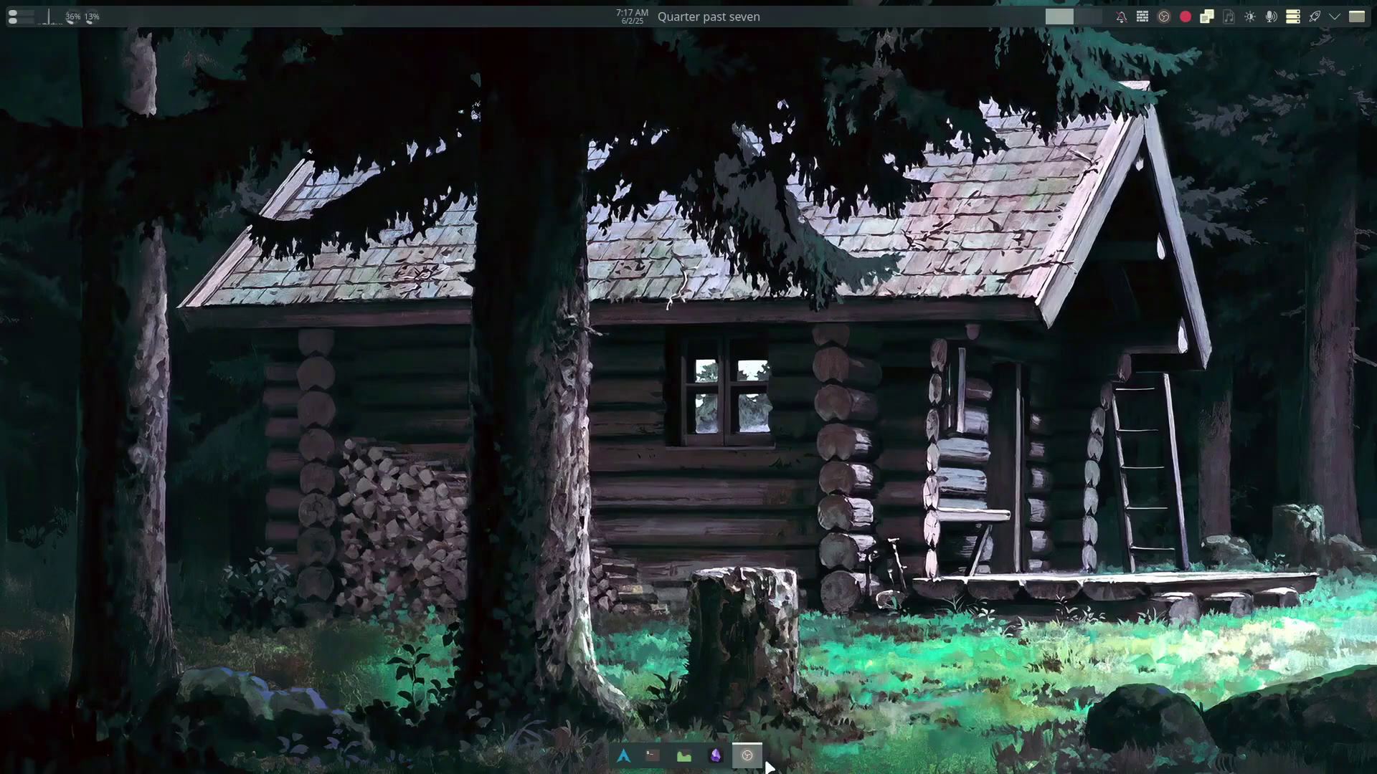
{"action": "left_click", "coordinate": [650, 759]}
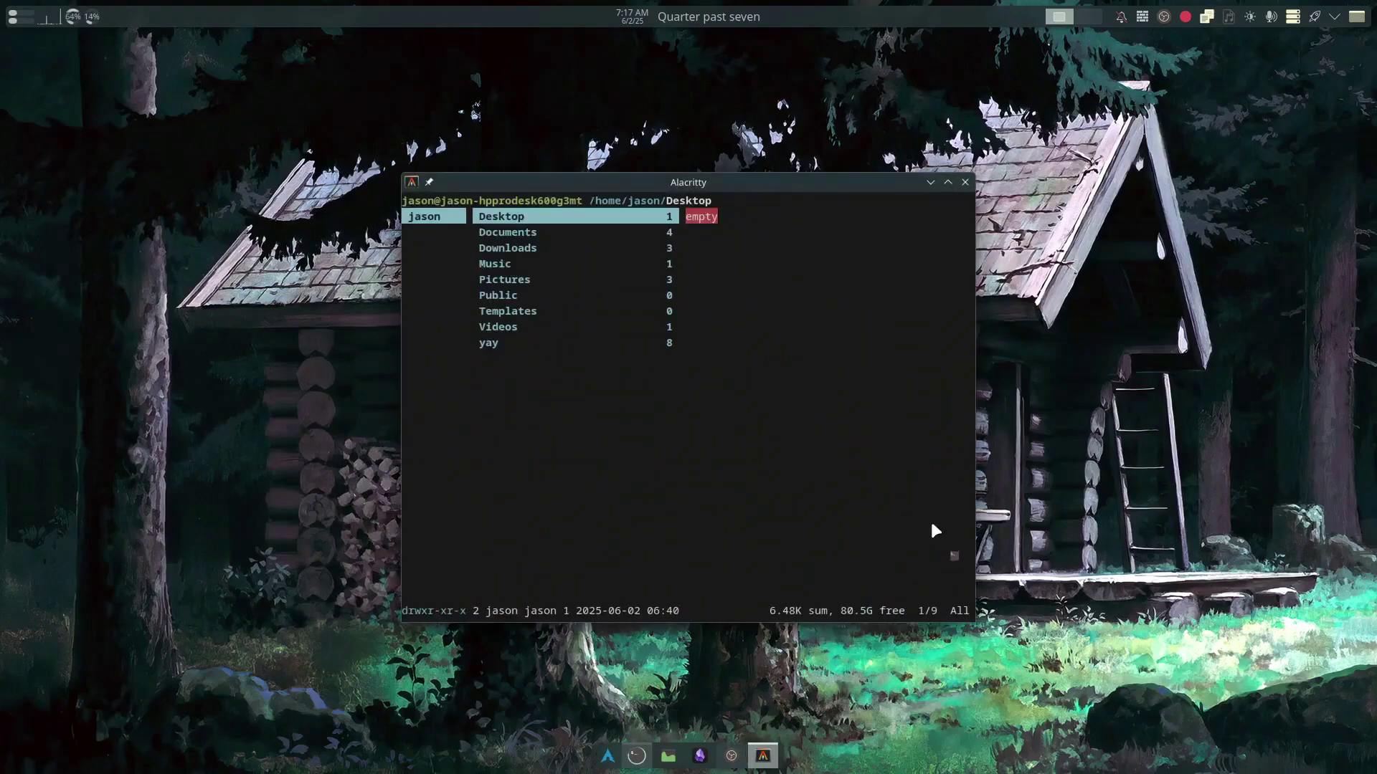
{"action": "left_click", "coordinate": [948, 182]}
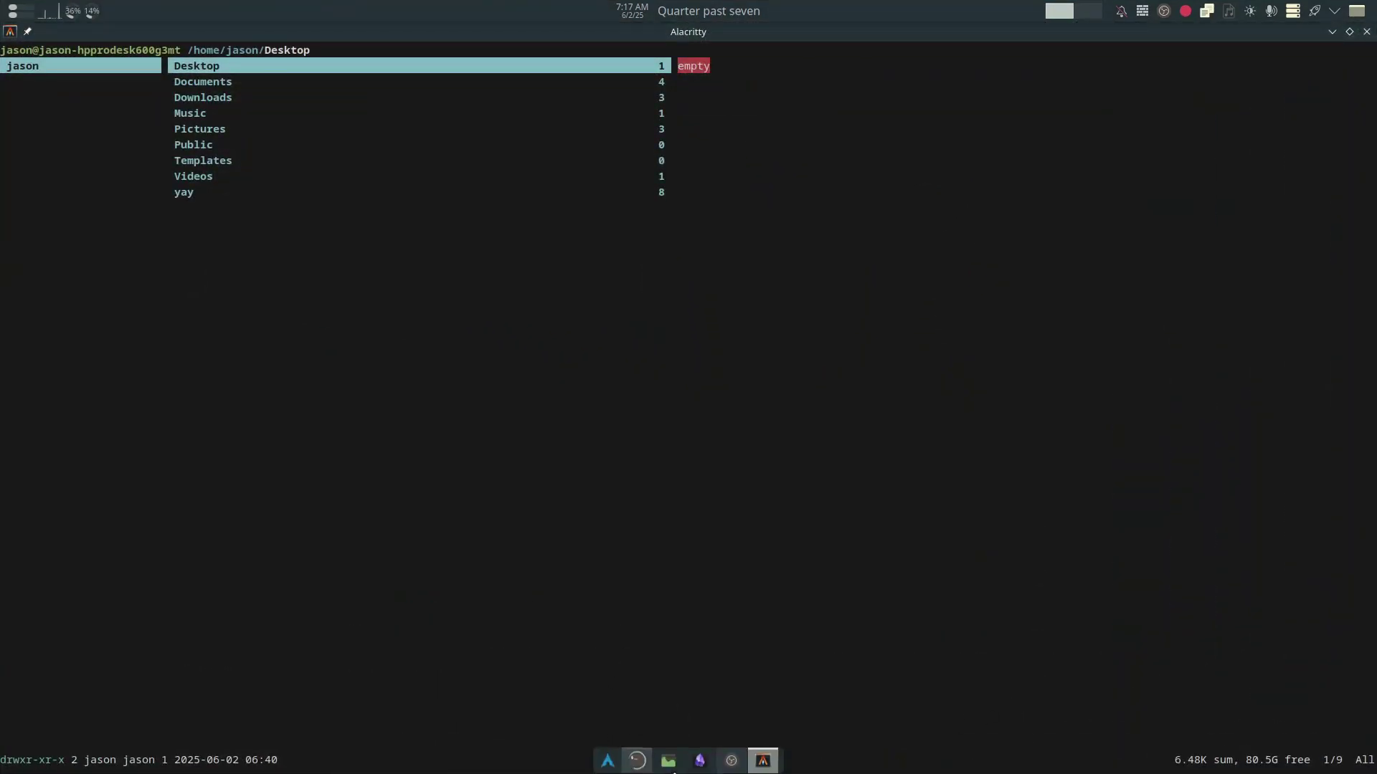
Quit ranger and open the top panel's configuration, keeping Adaptive opacity.
{"action": "key", "text": "q"}
{"action": "right_click", "coordinate": [827, 14]}
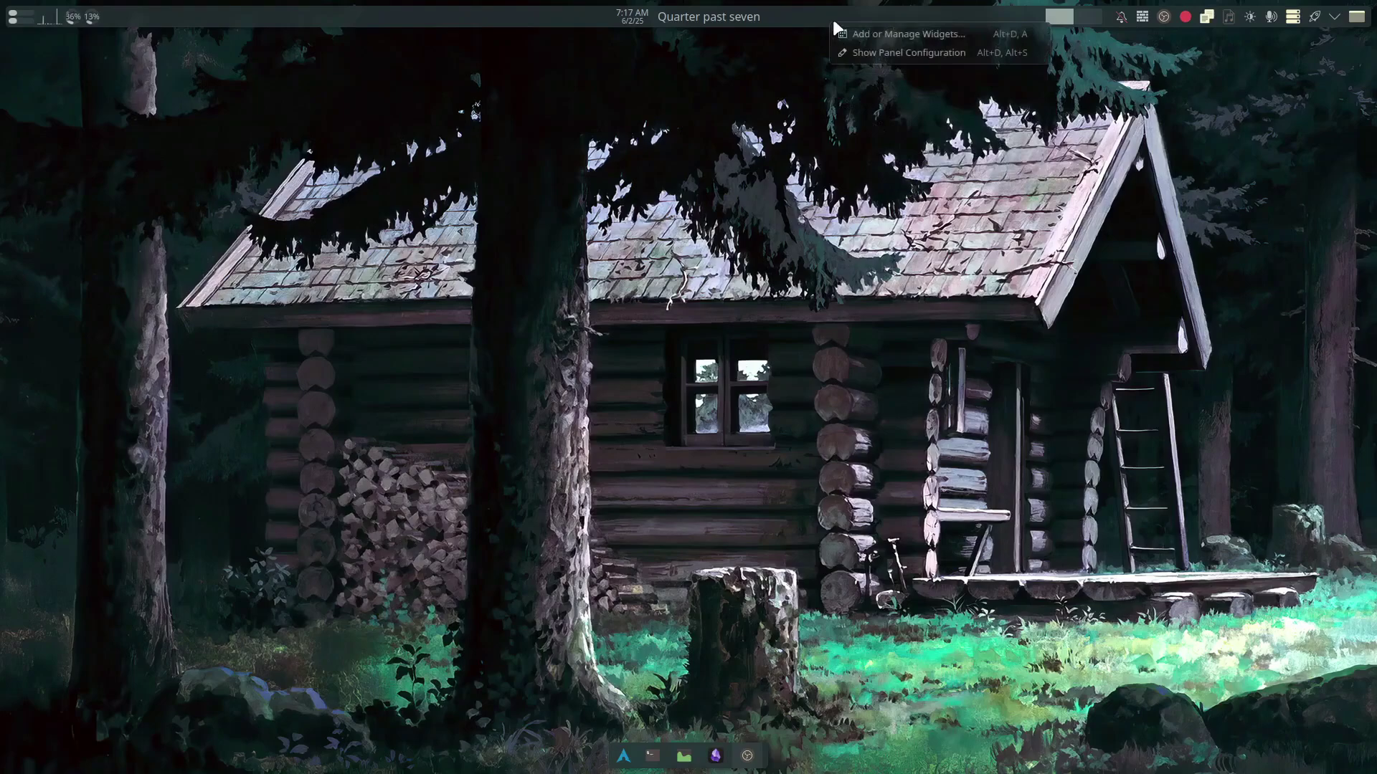
{"action": "left_click", "coordinate": [890, 54]}
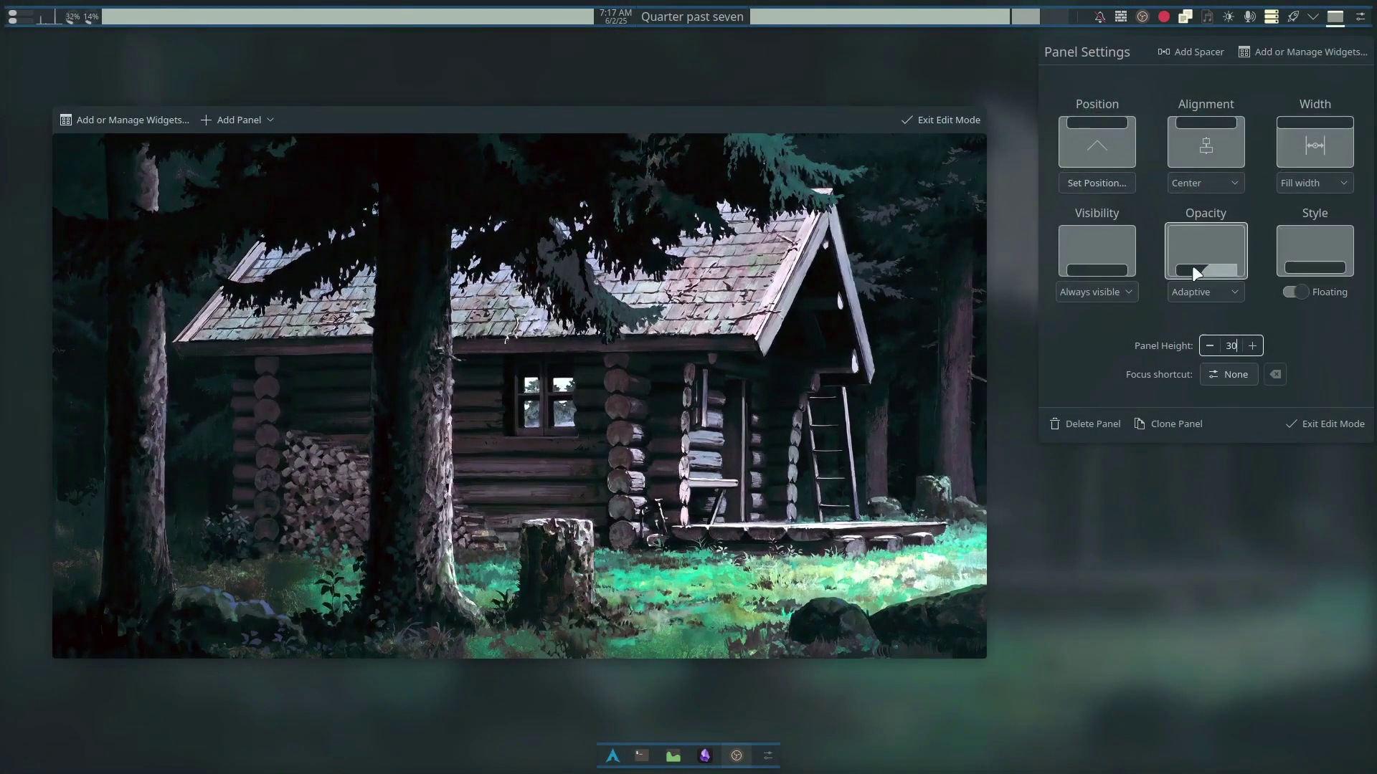
{"action": "left_click", "coordinate": [1209, 293]}
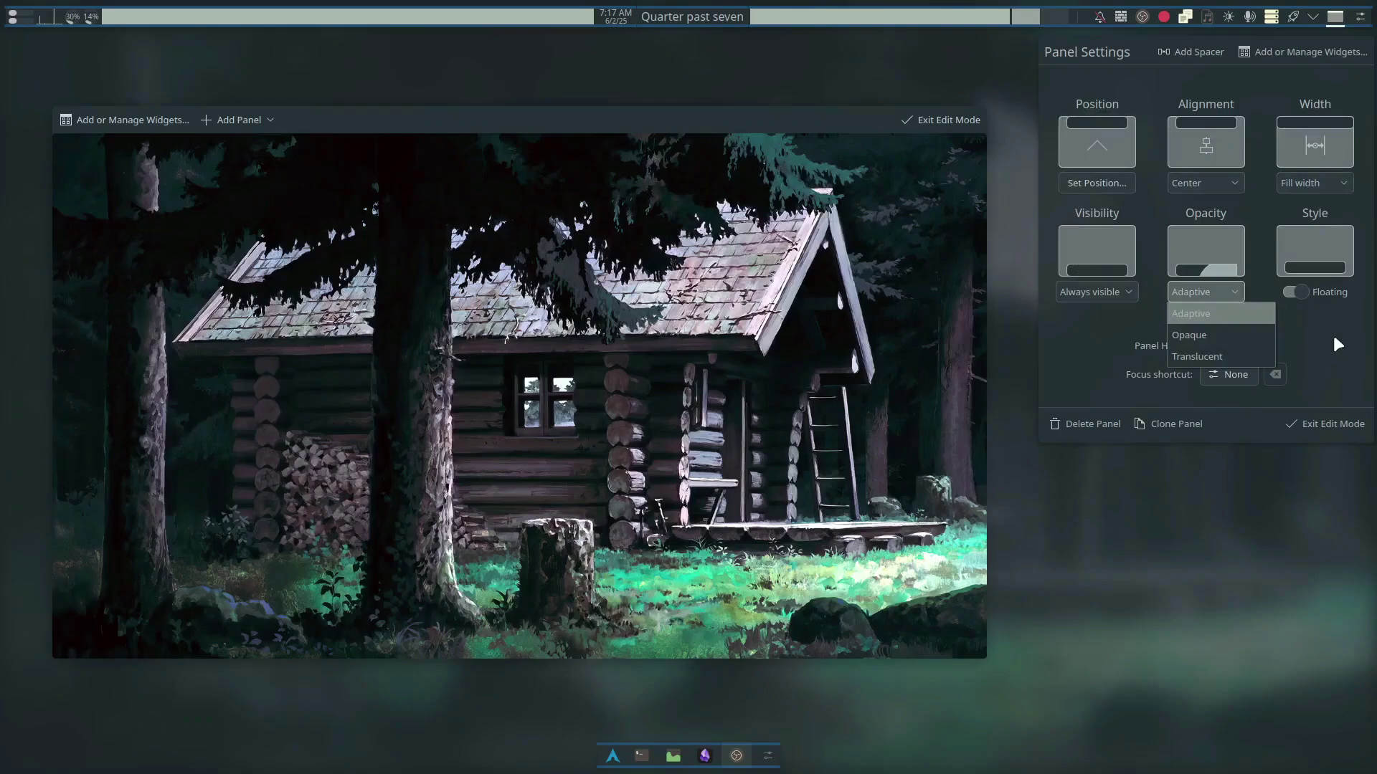
{"action": "left_click", "coordinate": [1197, 291]}
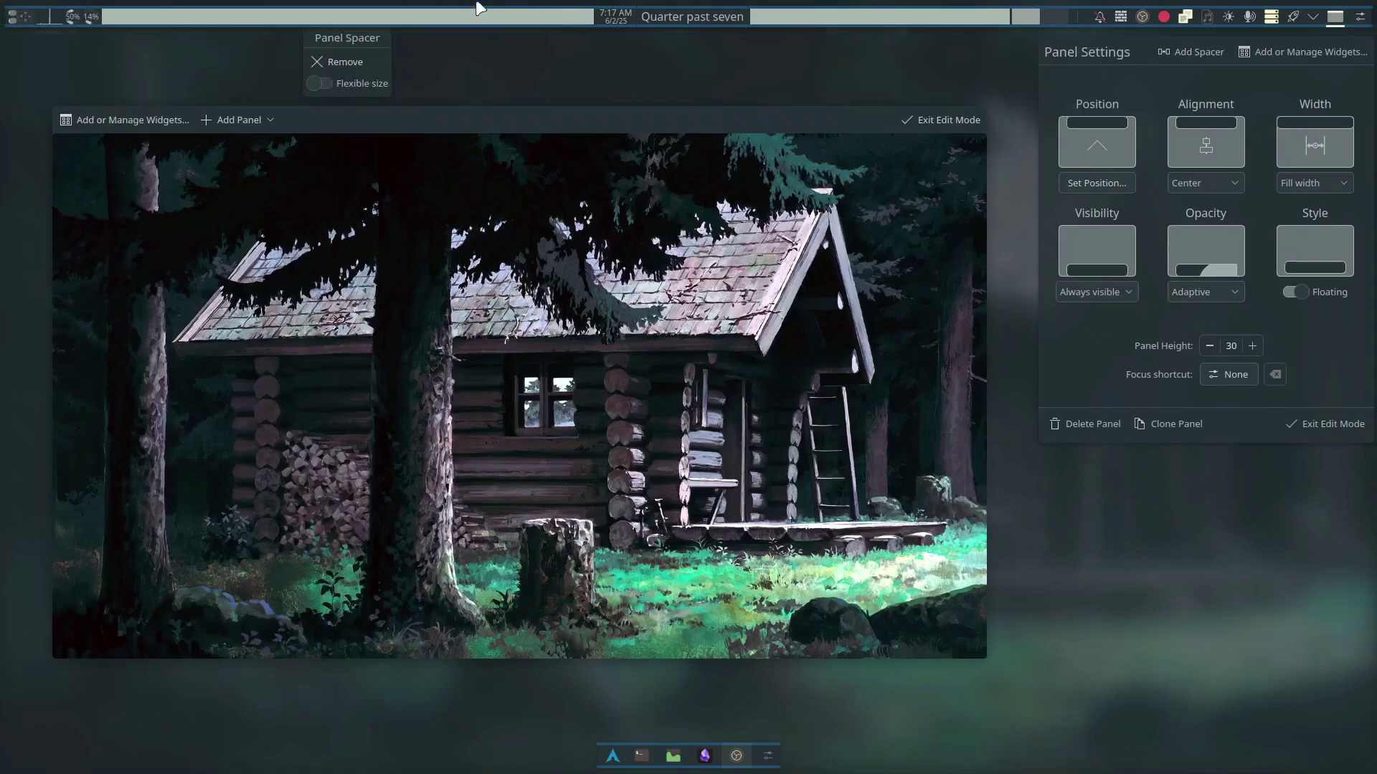
Move the panel to the left screen edge.
{"action": "mouse_move", "coordinate": [1312, 16]}
{"action": "left_click", "coordinate": [1097, 183]}
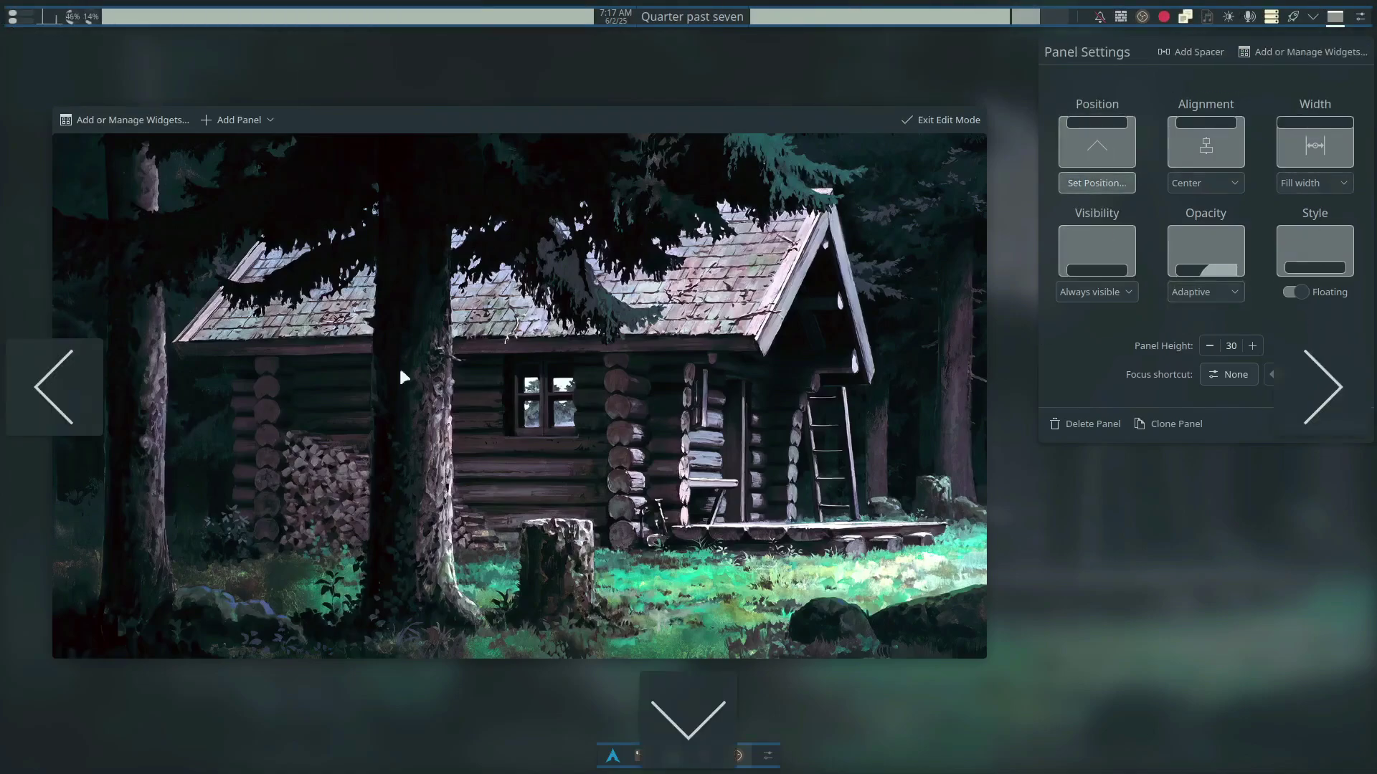
{"action": "key", "text": "Escape"}
{"action": "right_click", "coordinate": [931, 12]}
{"action": "left_click", "coordinate": [53, 384]}
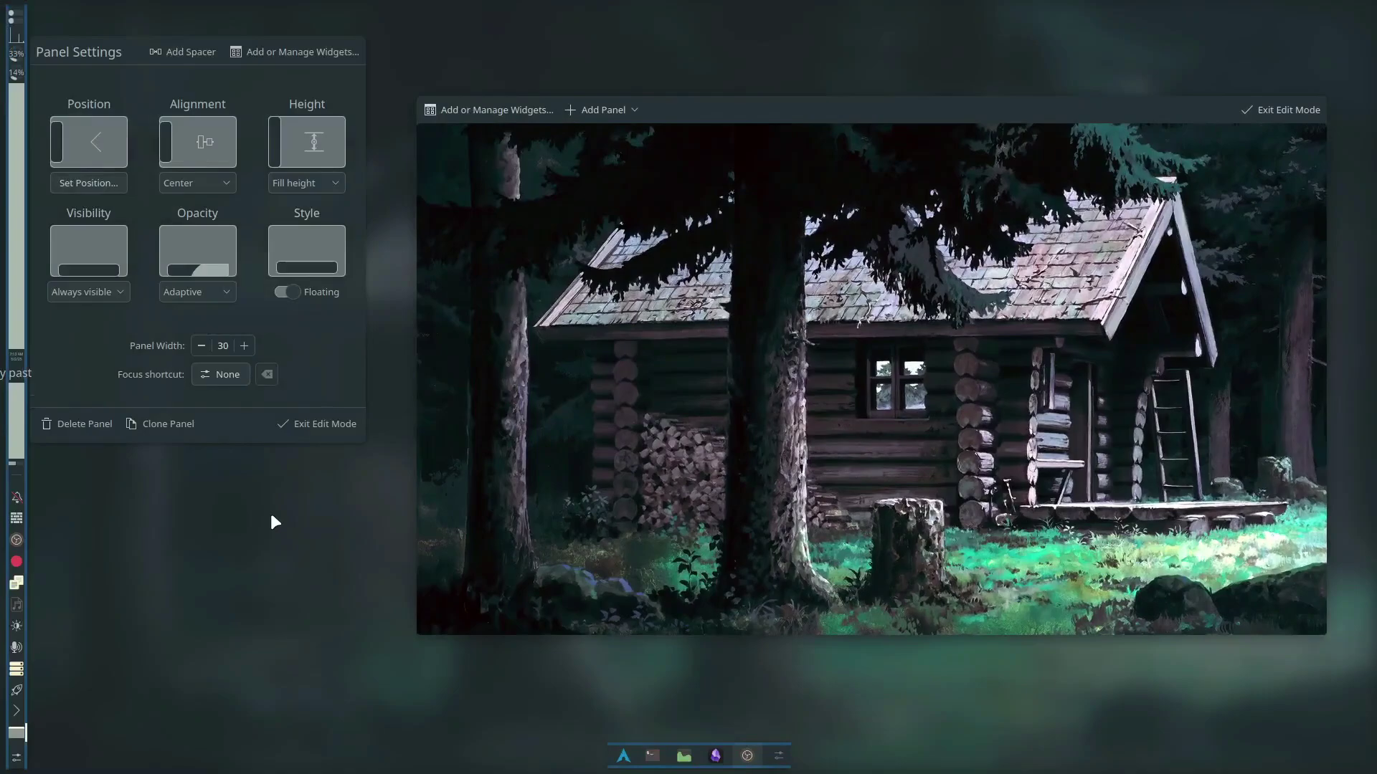
{"action": "left_click", "coordinate": [70, 123]}
Return the panel to the top edge, remove Peek at Desktop, and select the bottom dock.
{"action": "left_click", "coordinate": [648, 82]}
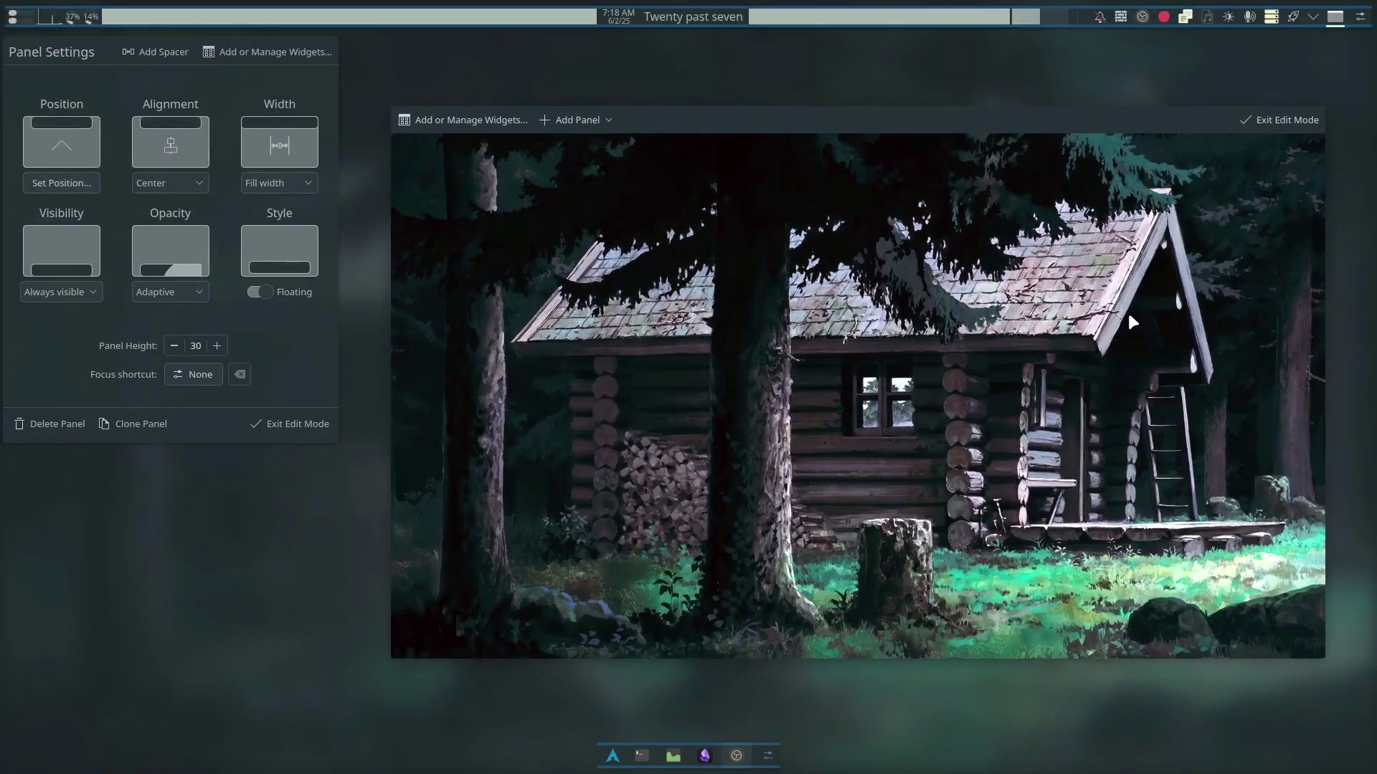
{"action": "mouse_move", "coordinate": [50, 17]}
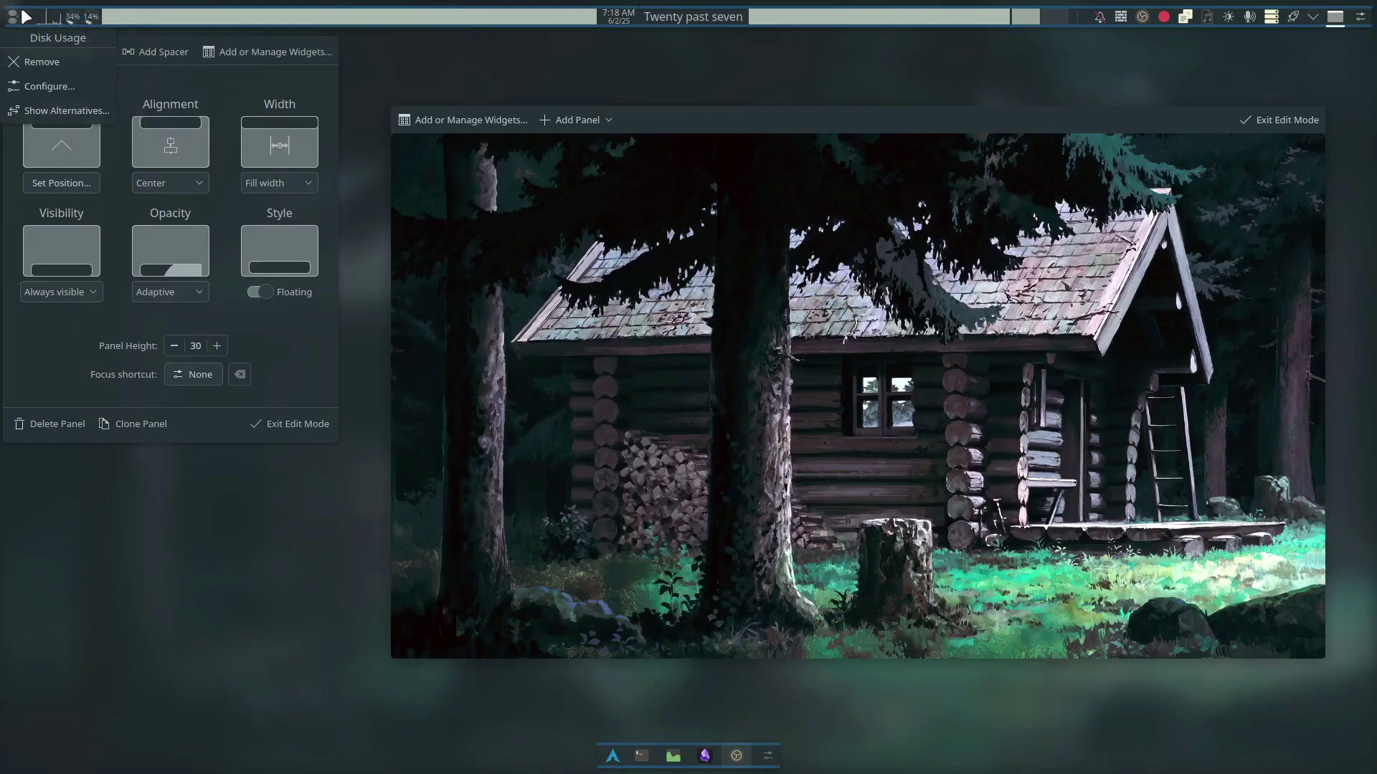
{"action": "mouse_move", "coordinate": [623, 23]}
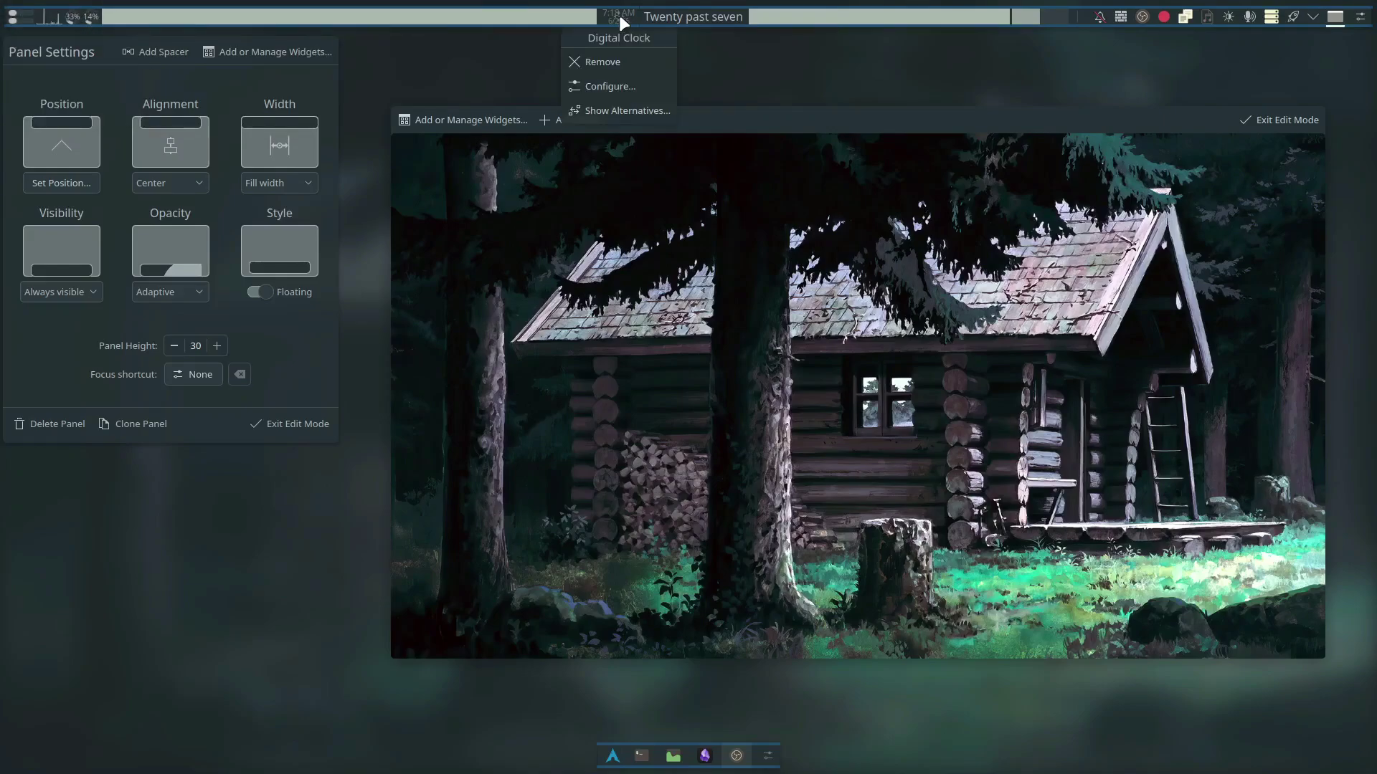
{"action": "mouse_move", "coordinate": [674, 14]}
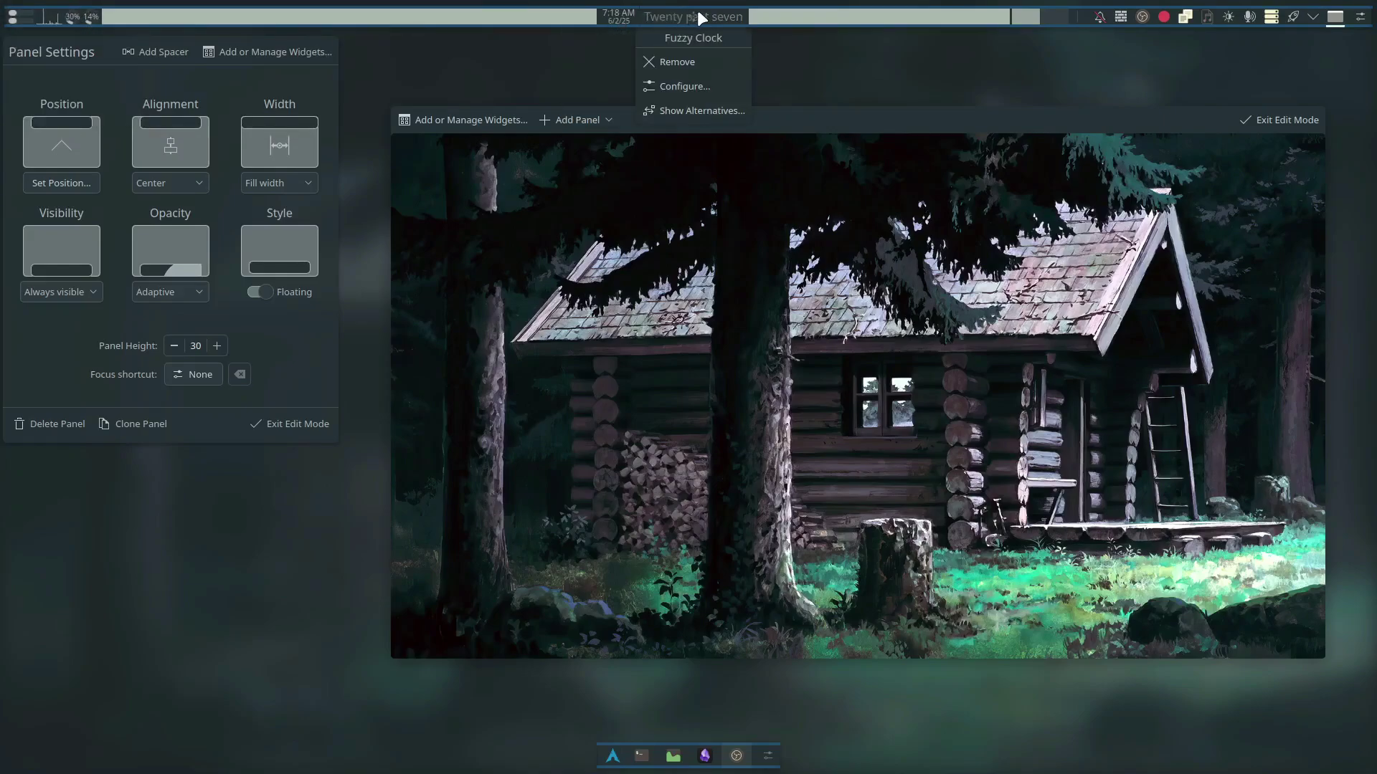
{"action": "mouse_move", "coordinate": [1224, 16]}
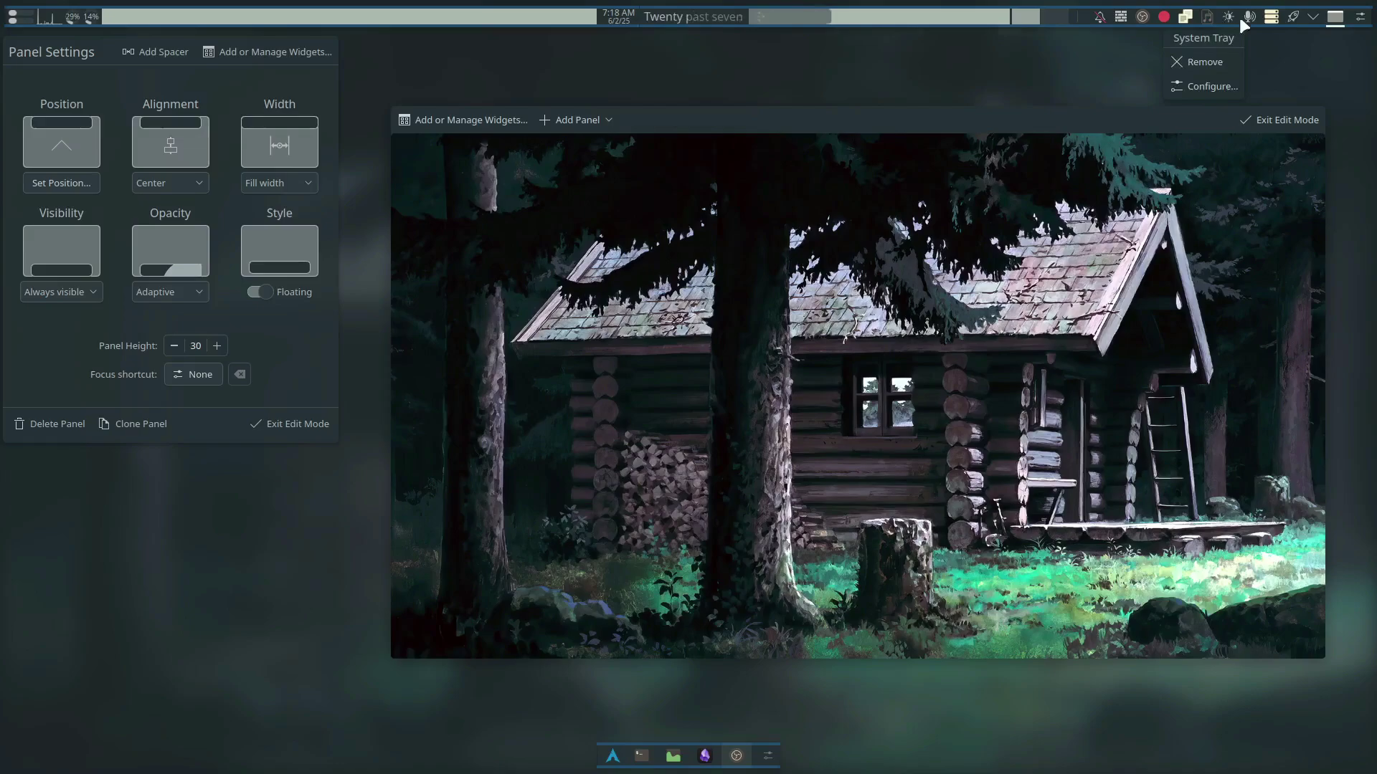
{"action": "mouse_move", "coordinate": [1336, 17]}
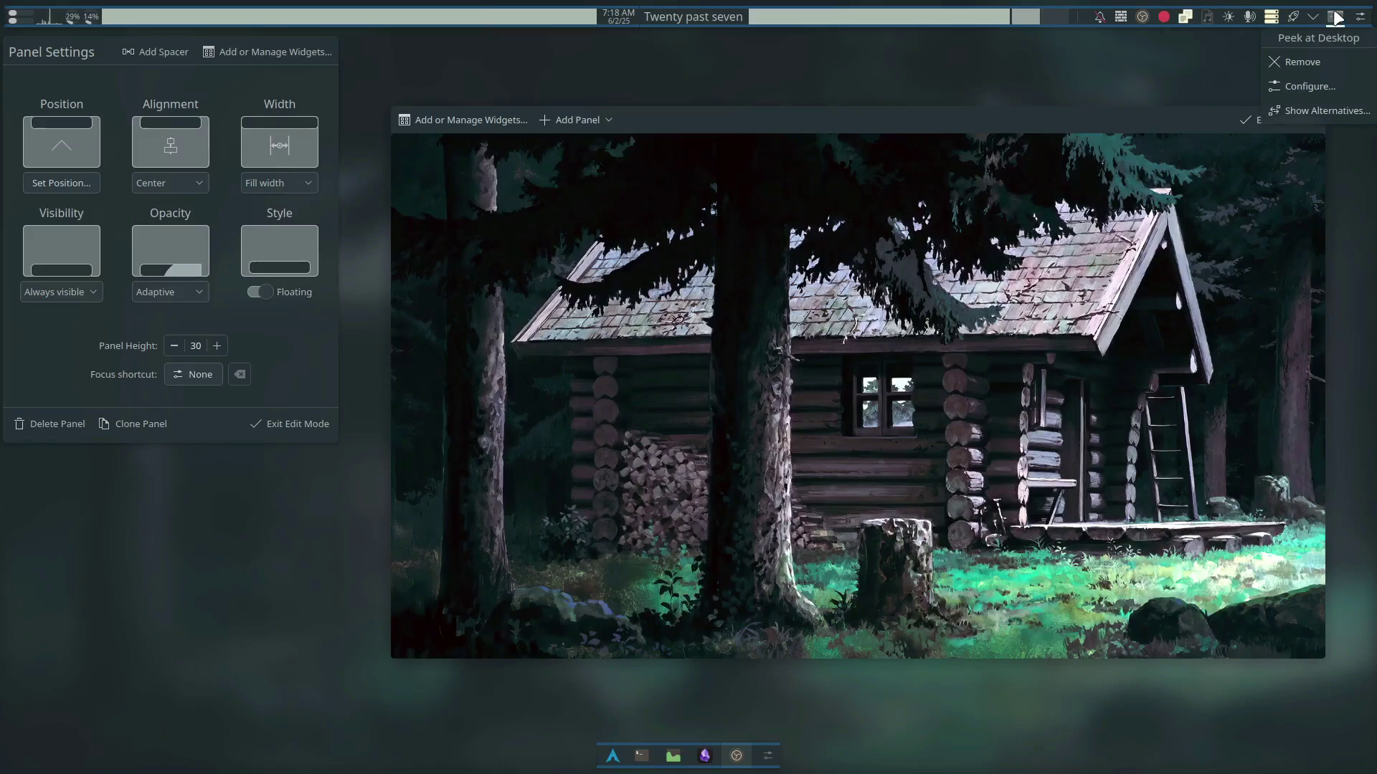
{"action": "left_click", "coordinate": [1302, 61]}
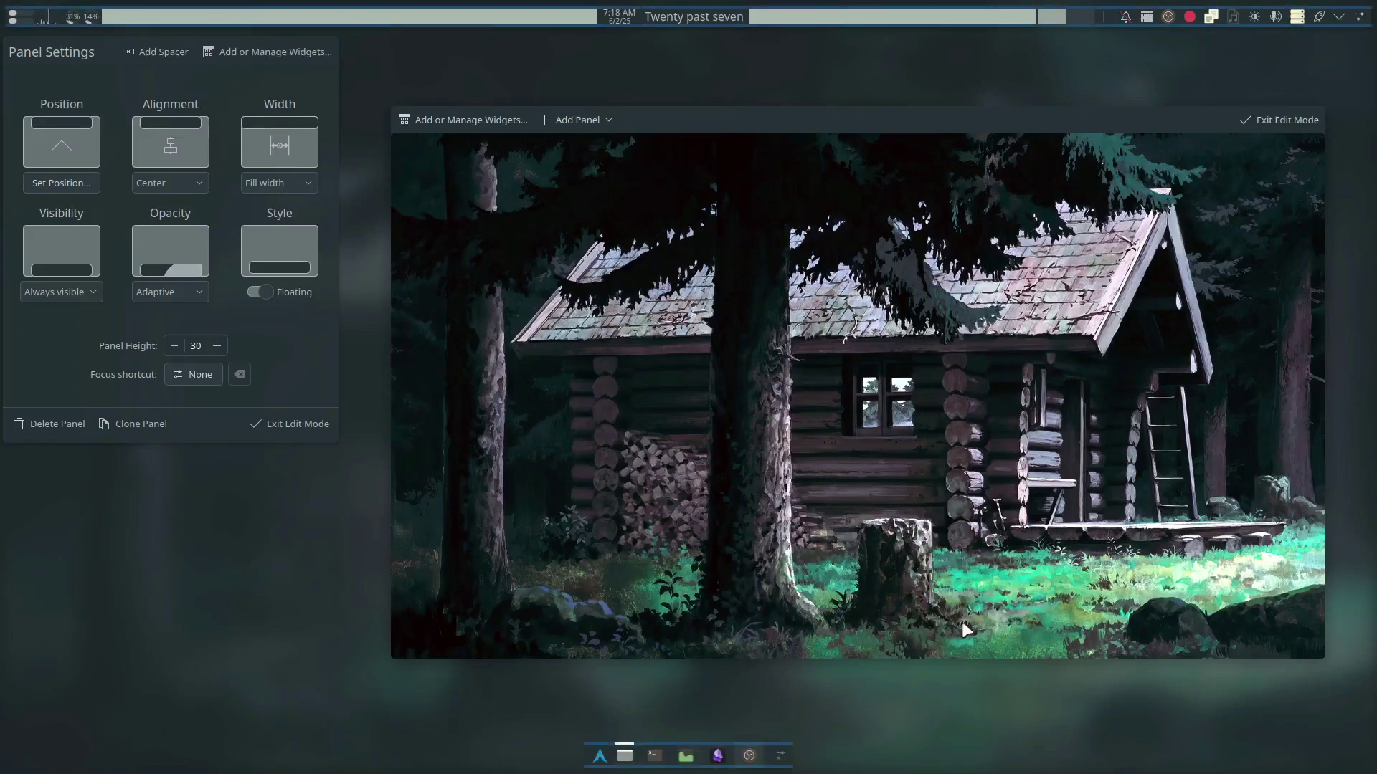
{"action": "left_click", "coordinate": [626, 757]}
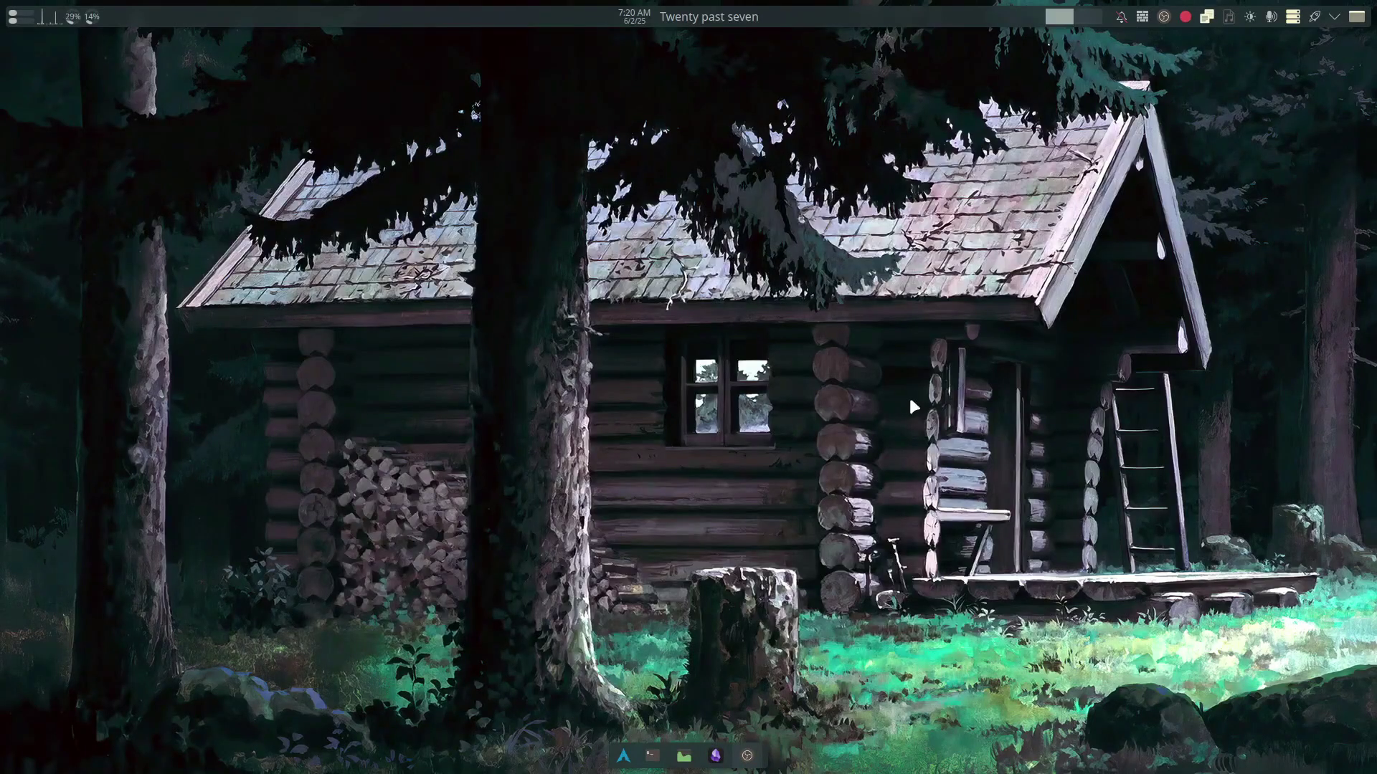
{"action": "key", "text": "super+e"}
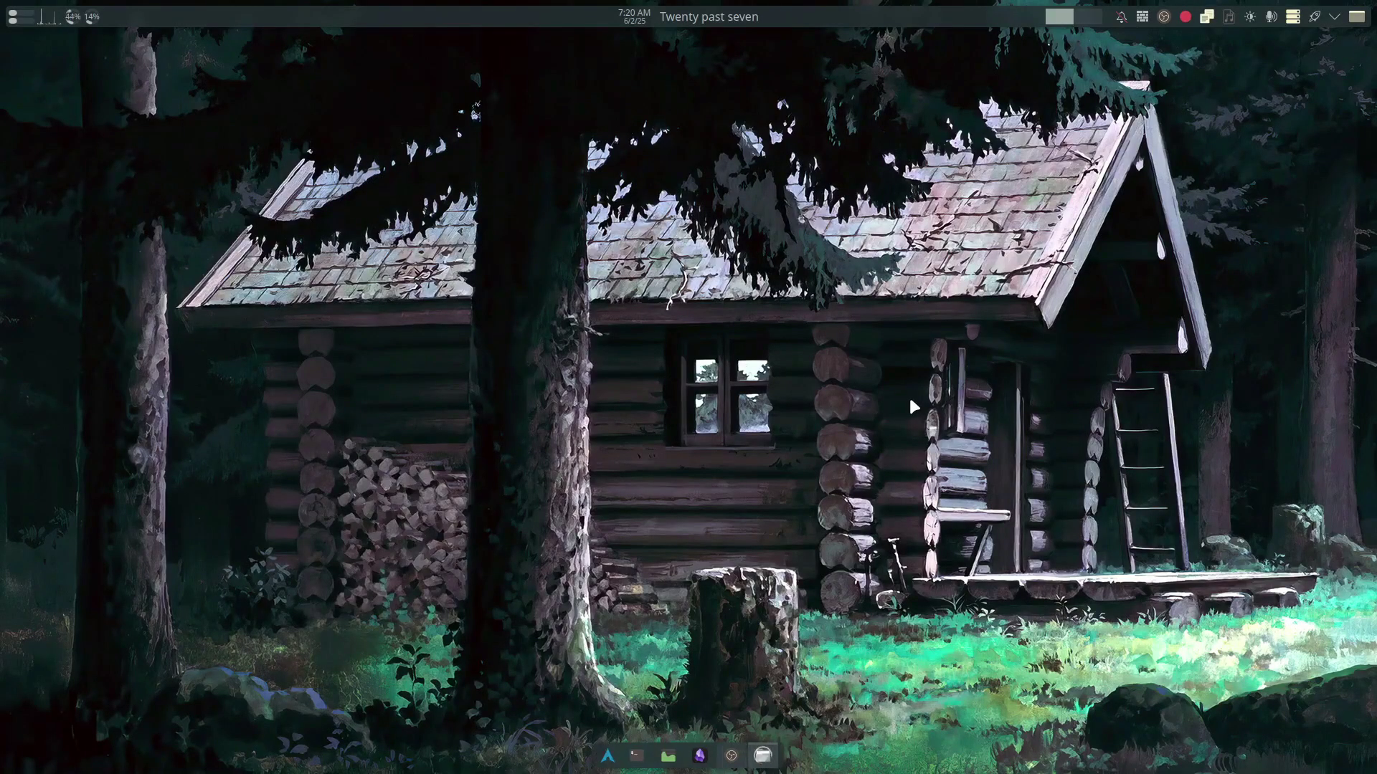
{"action": "left_click", "coordinate": [423, 305]}
{"action": "left_click", "coordinate": [445, 284]}
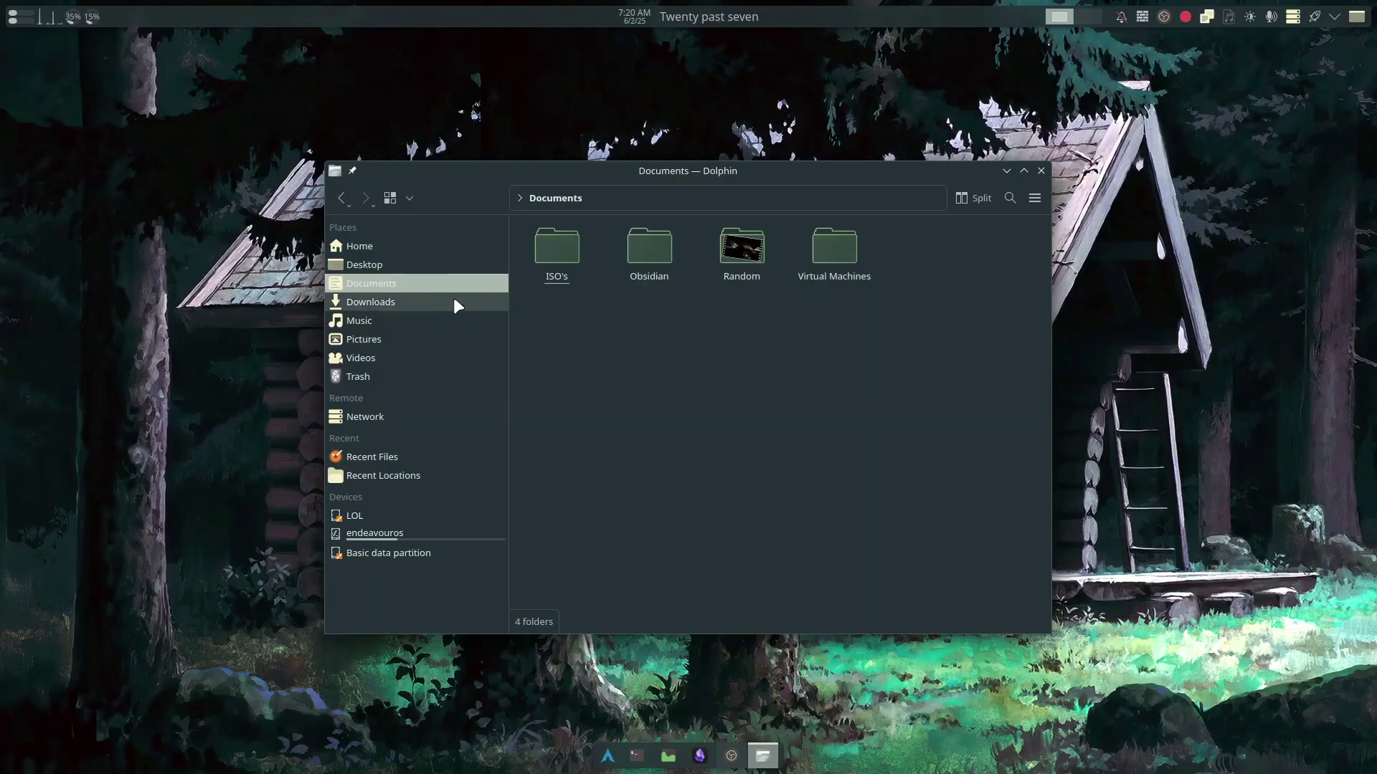
{"action": "left_click", "coordinate": [451, 320]}
{"action": "left_click", "coordinate": [448, 339]}
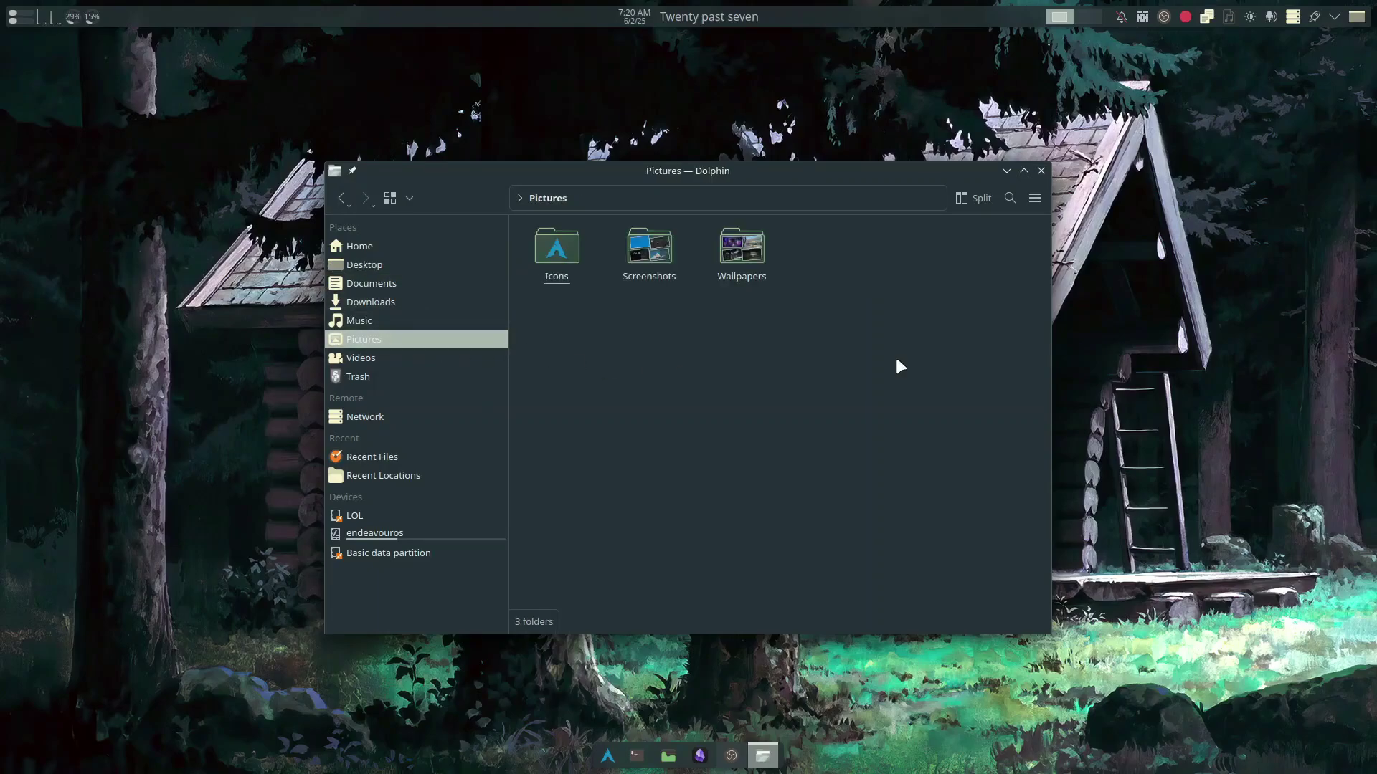
{"action": "left_click", "coordinate": [1040, 171]}
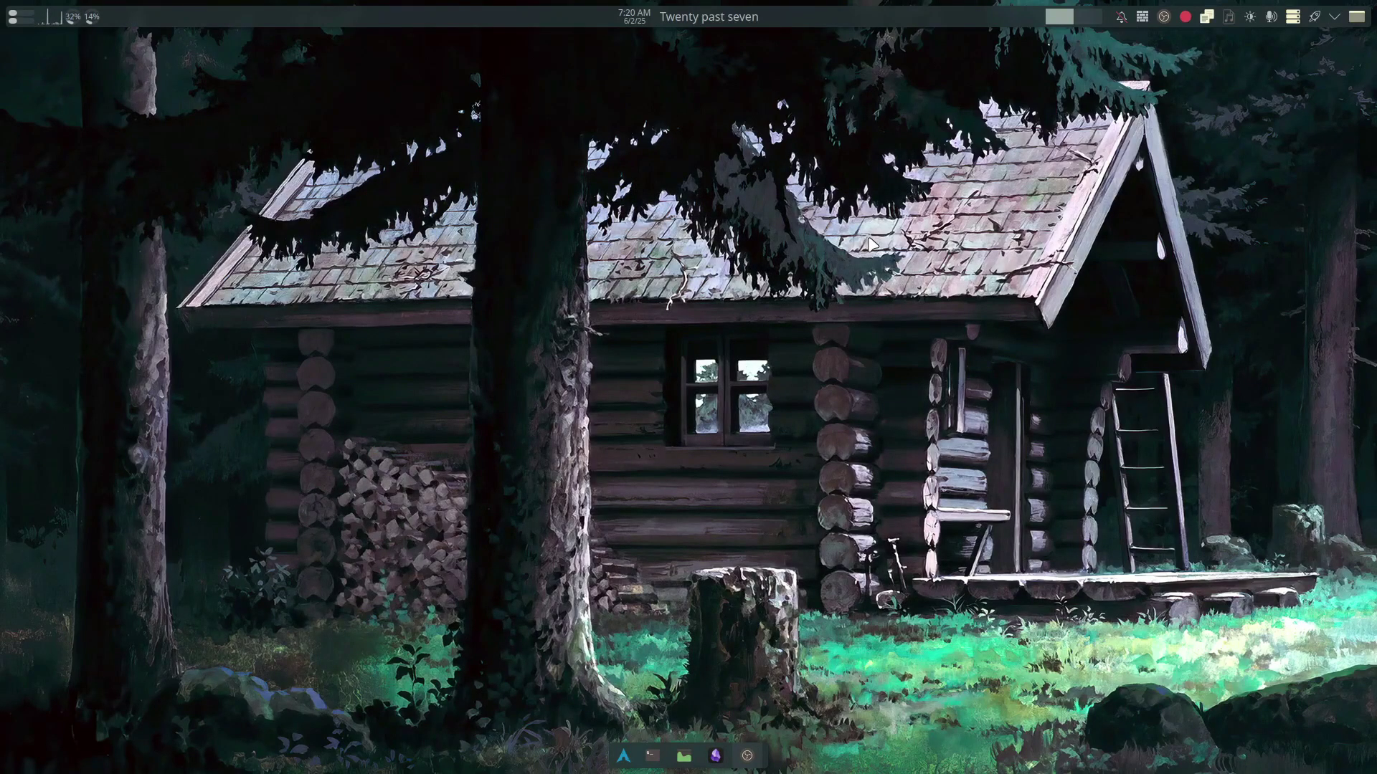
{"action": "key", "text": "super+Return"}
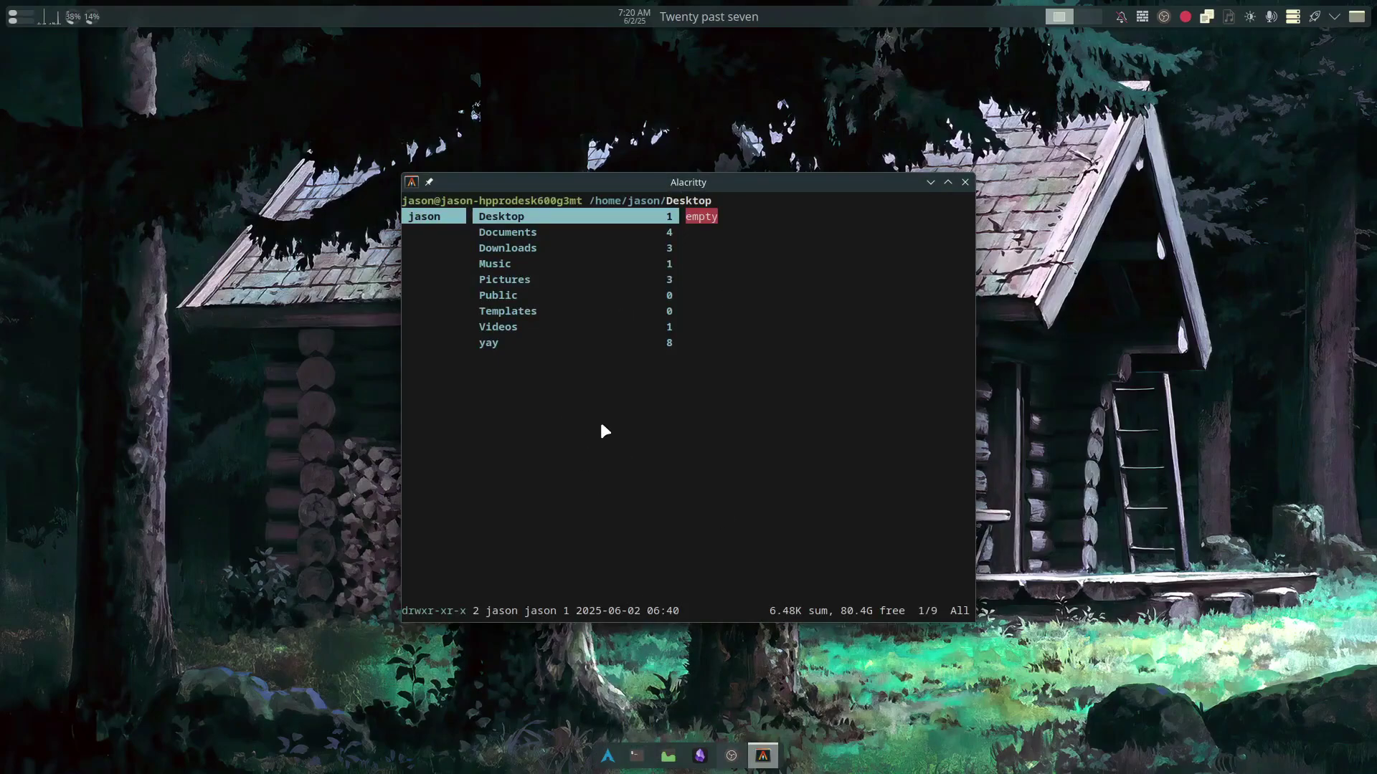
{"action": "key", "text": "Down"}
{"action": "key", "text": "Down"}
{"action": "key", "text": "Down"}
{"action": "key", "text": "Down"}
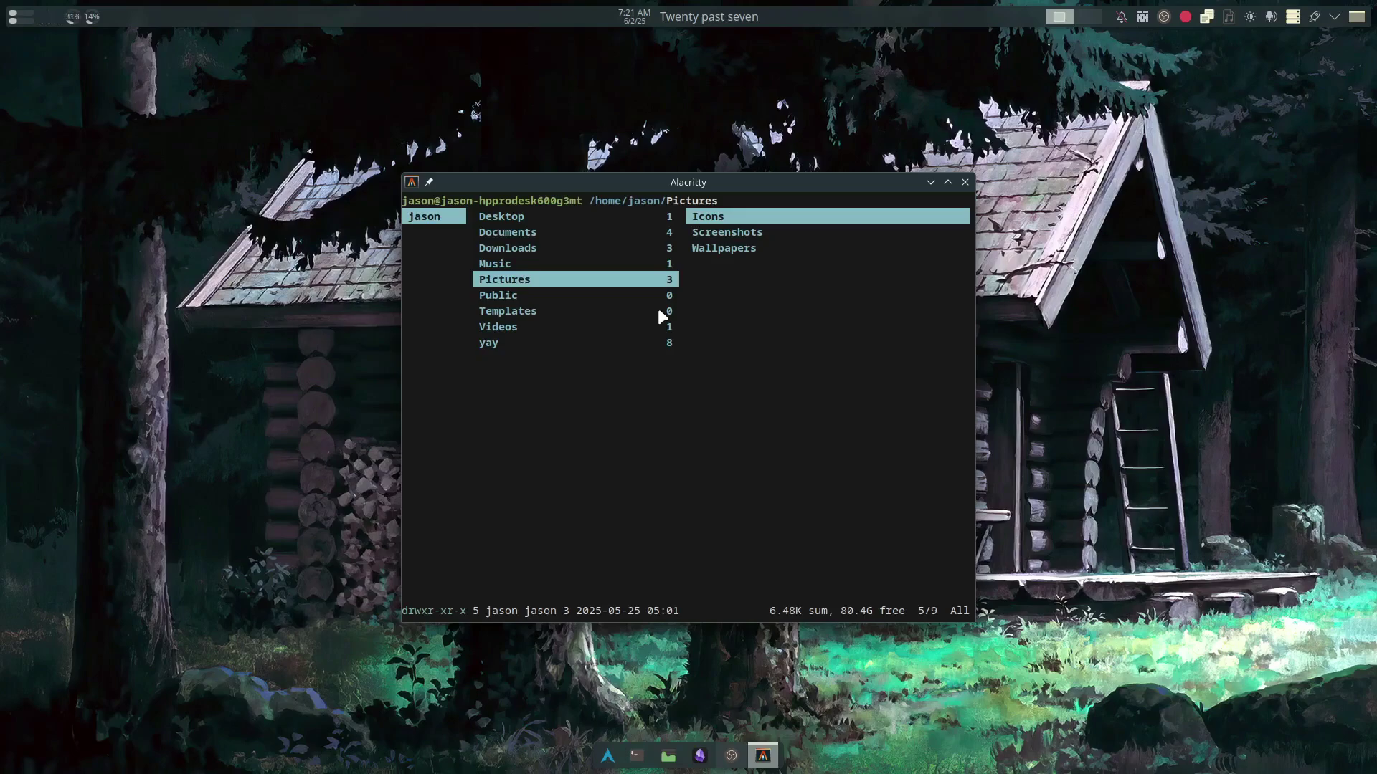
{"action": "left_click", "coordinate": [964, 185]}
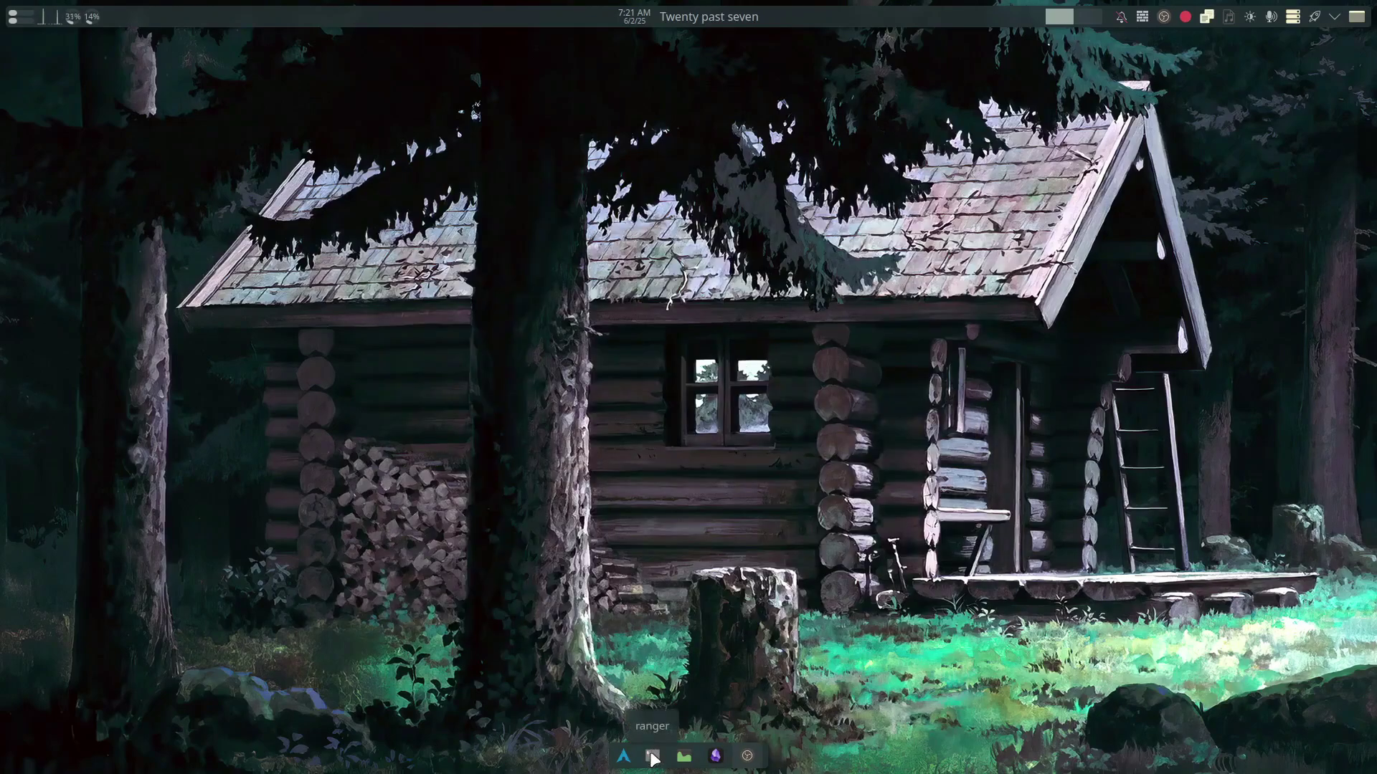
{"action": "key", "text": "ctrl+alt+t"}
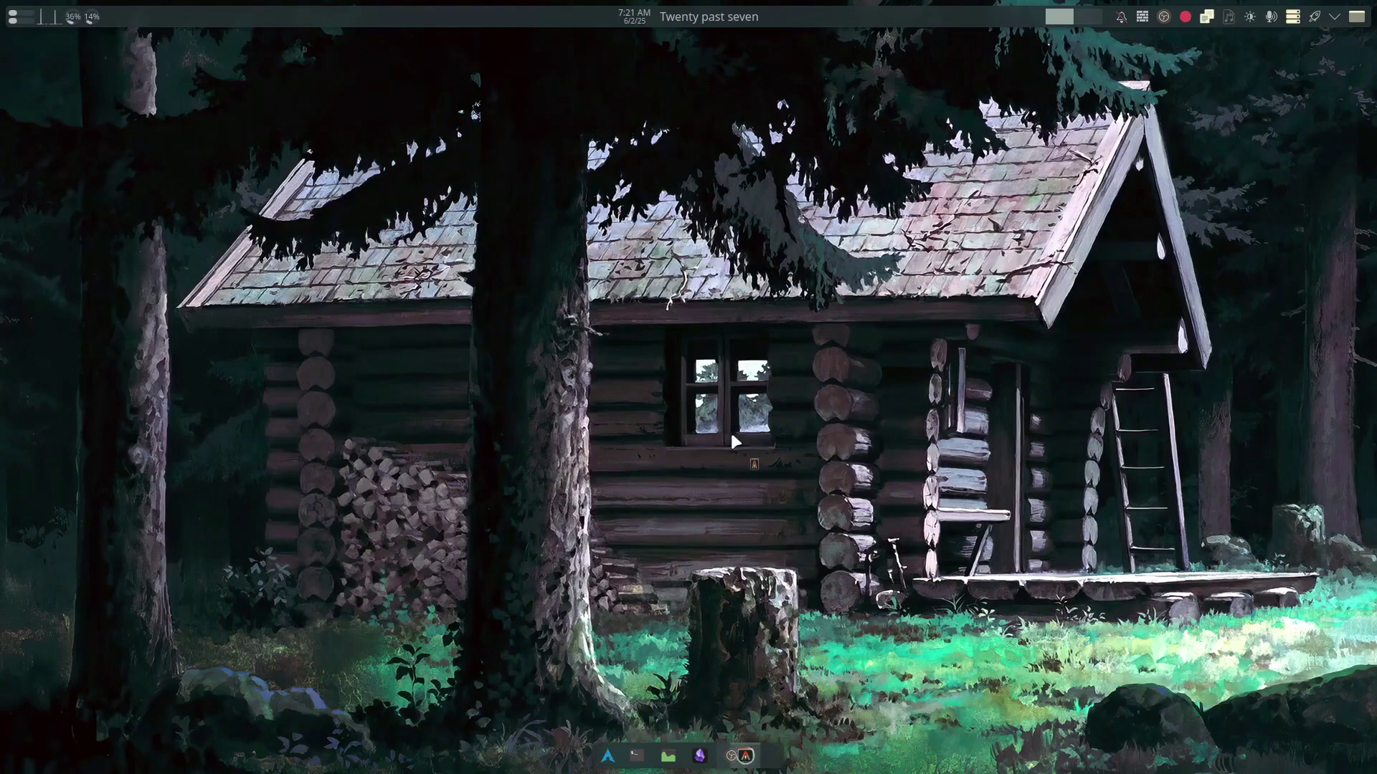
{"action": "left_click_drag", "start_coordinate": [778, 440], "coordinate": [545, 295]}
{"action": "left_click", "coordinate": [518, 375]}
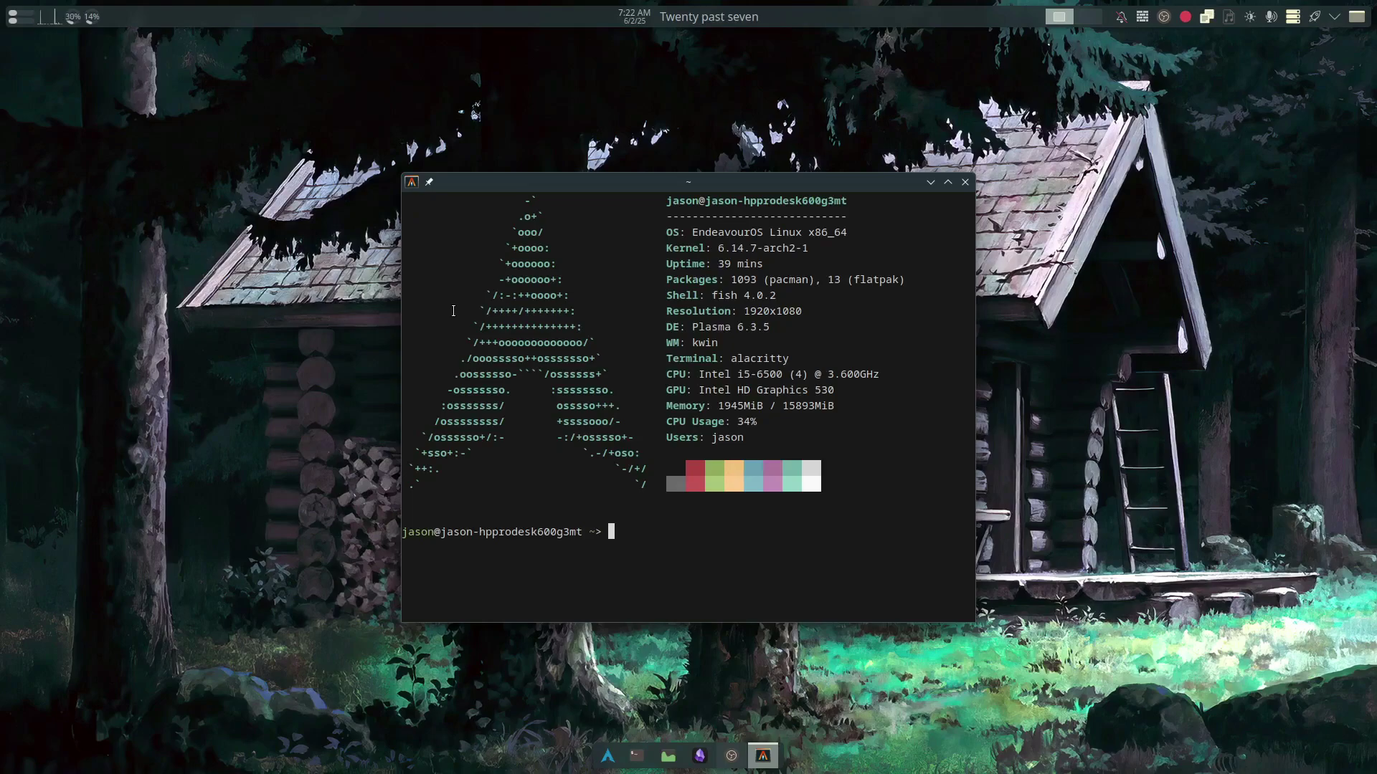
{"action": "left_click_drag", "start_coordinate": [671, 225], "coordinate": [717, 394]}
{"action": "left_click", "coordinate": [724, 266]}
{"action": "key", "text": "alt+F4"}
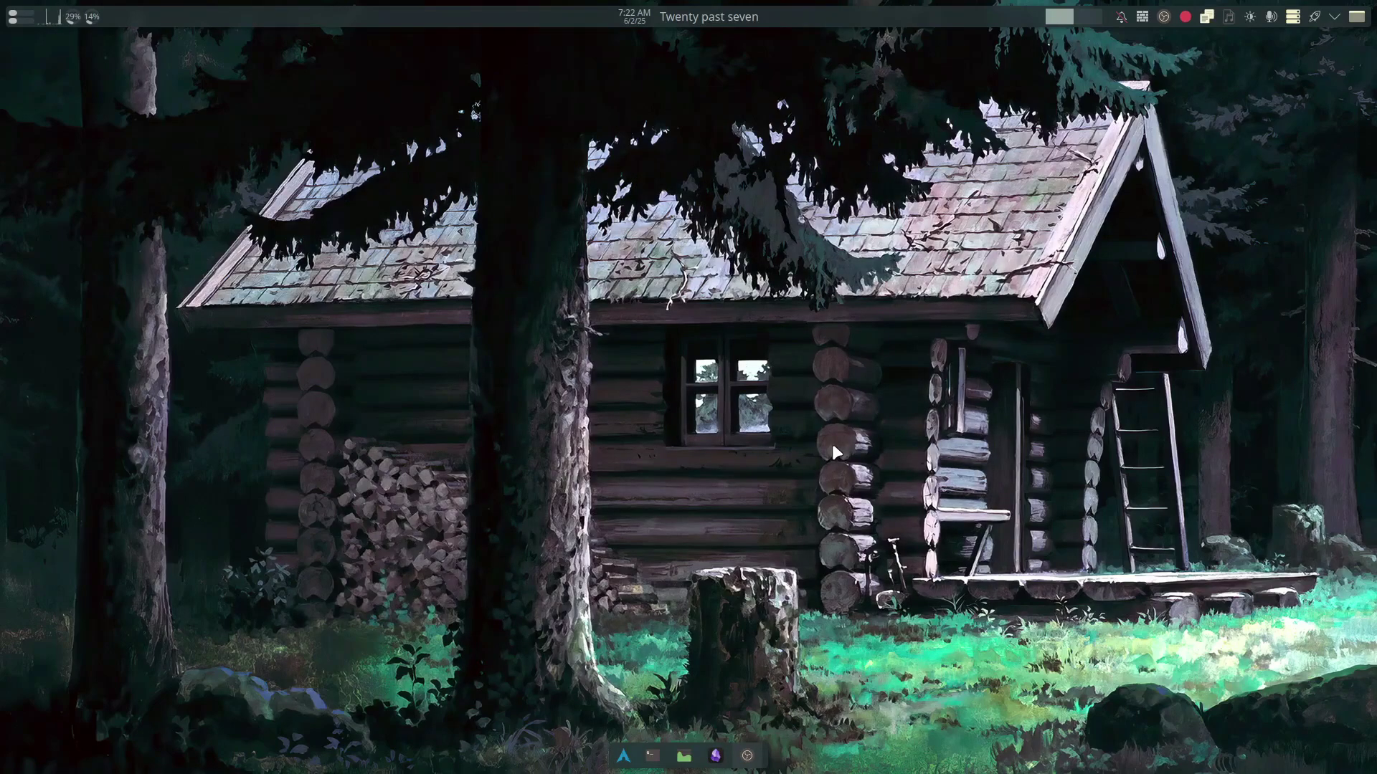